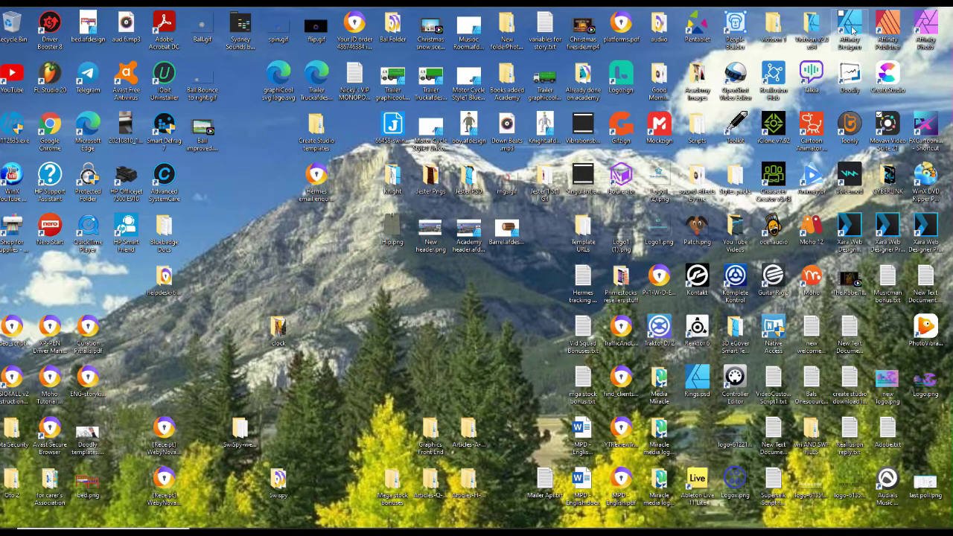
# - Launch Affinity Designer from the desktop and start a new document
pyautogui.doubleClick(855, 25)
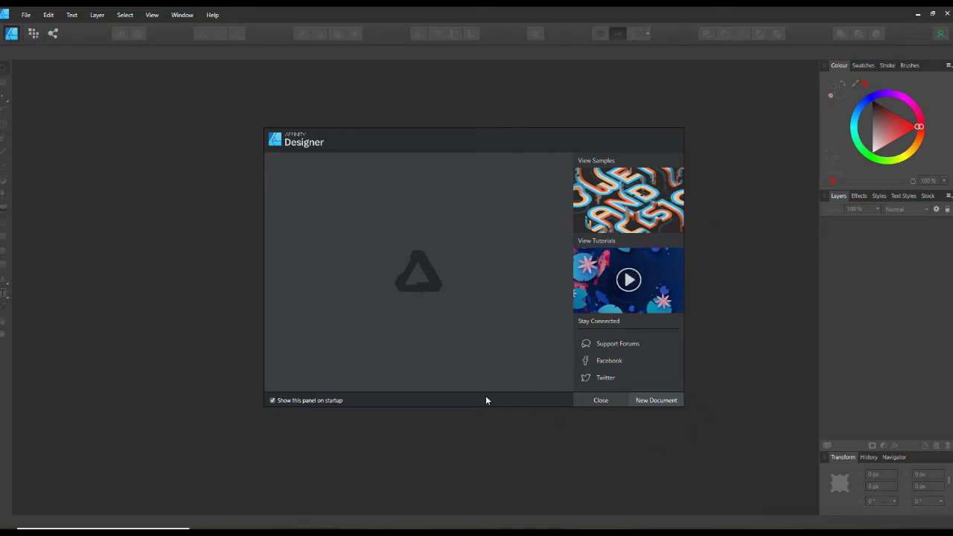
pyautogui.click(661, 402)
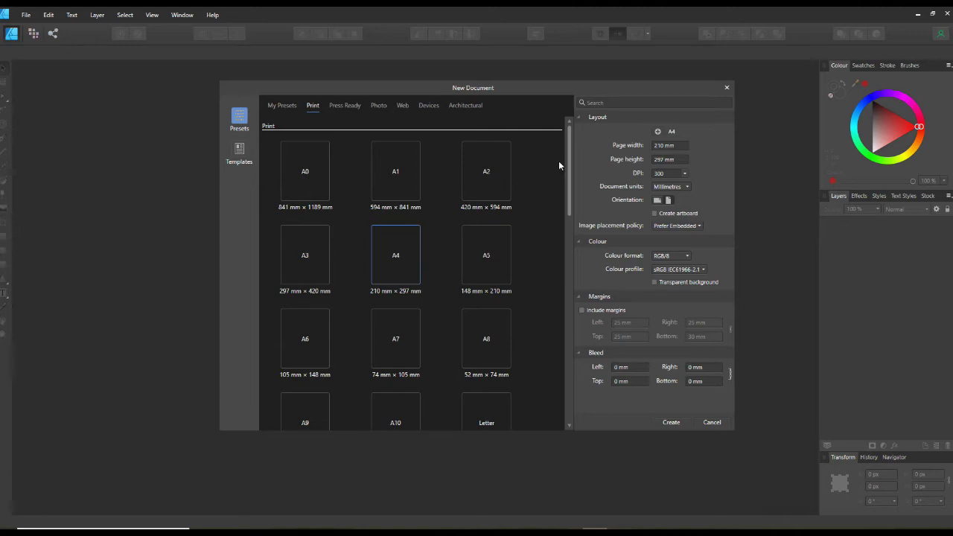
# - Examine the saved presets and the A4 print preset's orientation, document unit and colour format options
pyautogui.moveTo(558, 165); pyautogui.dragTo(564, 133)
pyautogui.click(281, 107)
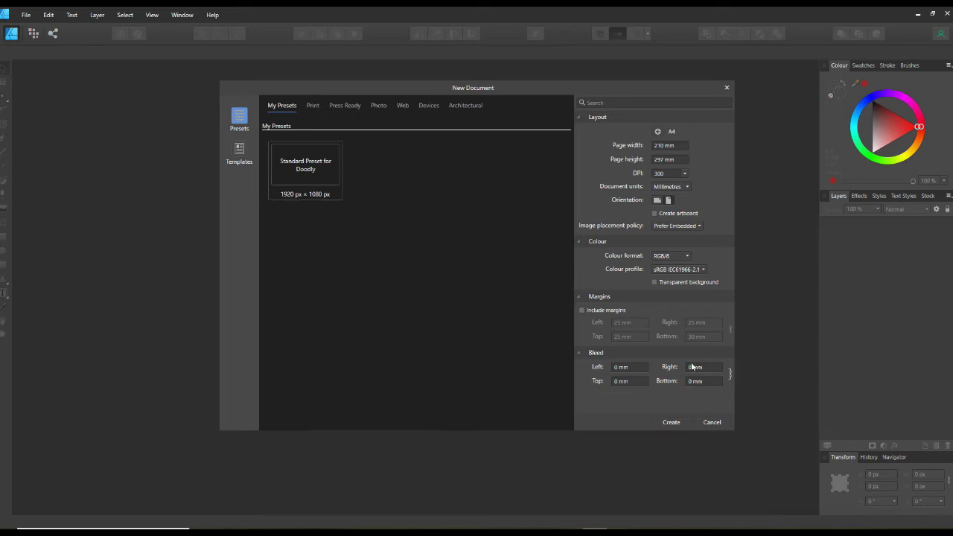
pyautogui.click(312, 107)
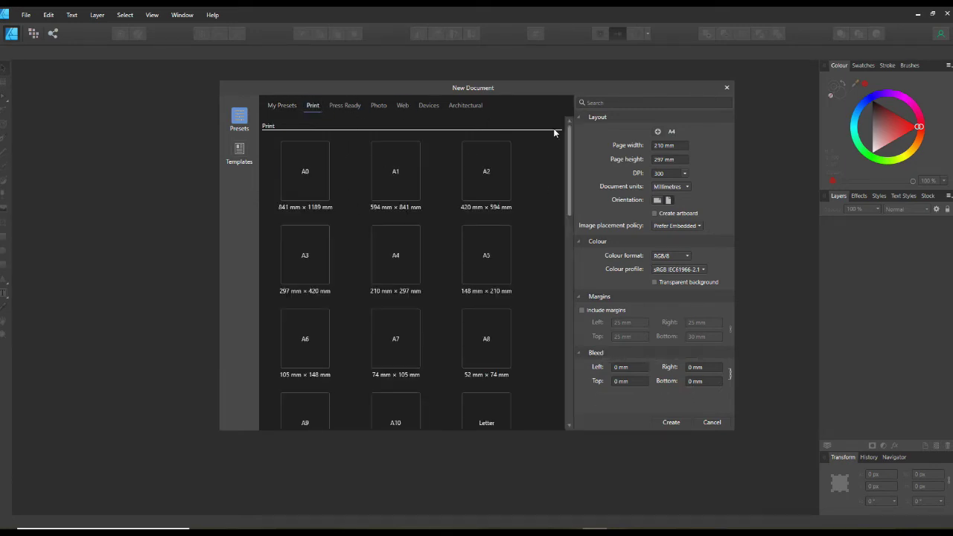
pyautogui.click(408, 263)
pyautogui.click(656, 201)
pyautogui.click(657, 201)
pyautogui.click(688, 187)
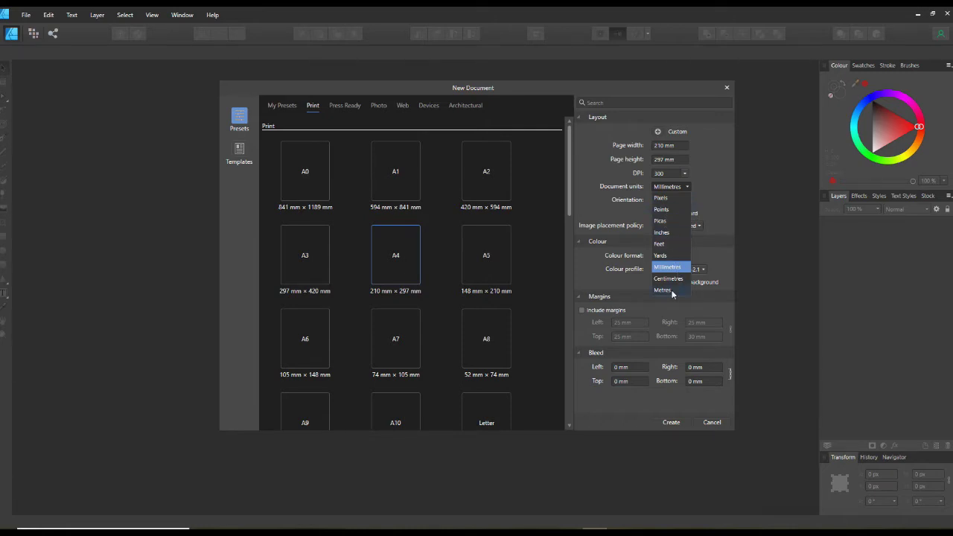
pyautogui.click(681, 191)
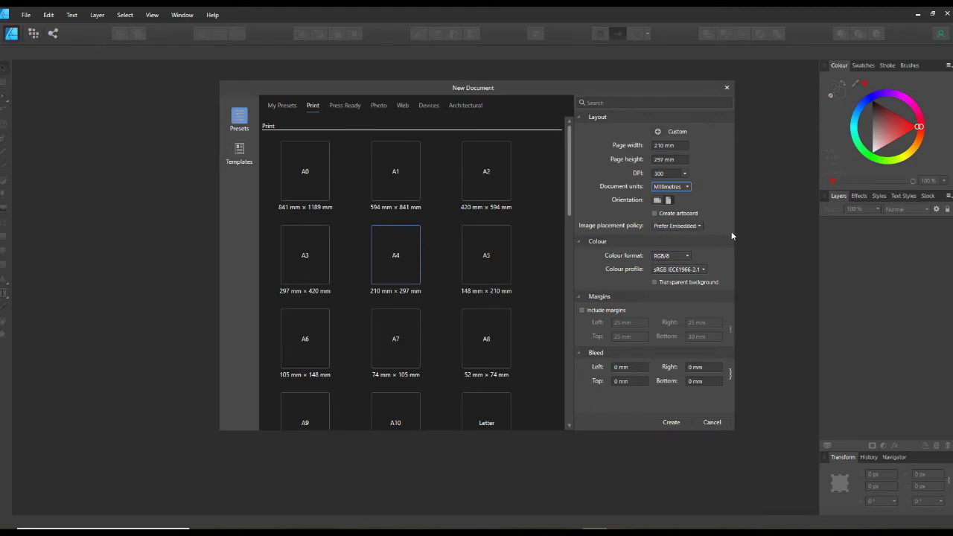
pyautogui.click(688, 258)
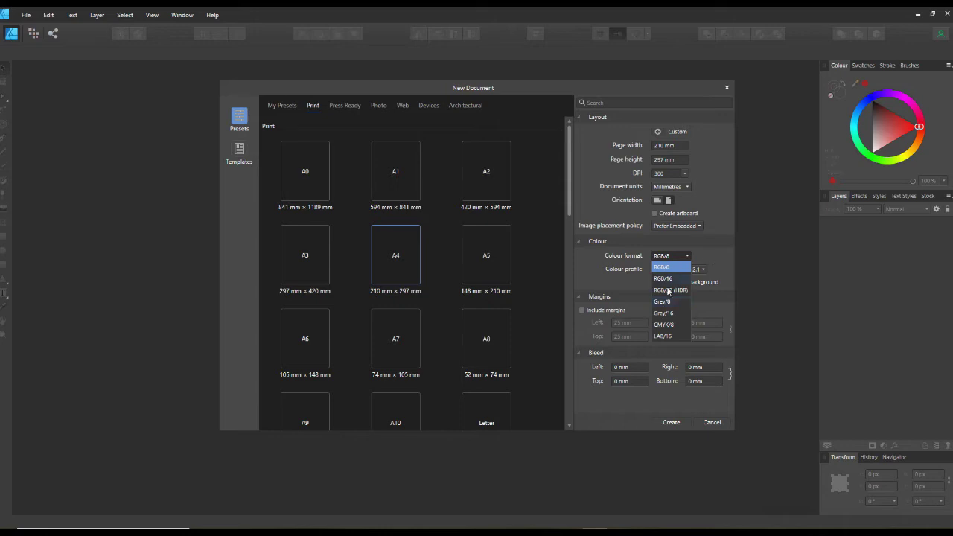
pyautogui.click(721, 254)
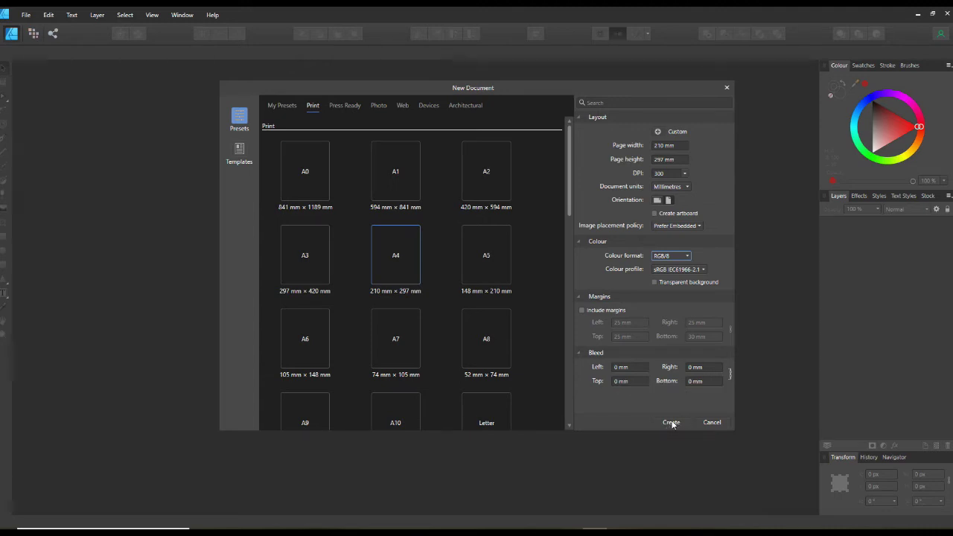
# - Create the document from the A4 print preset in landscape orientation, 297 × 210 mm
pyautogui.click(404, 258)
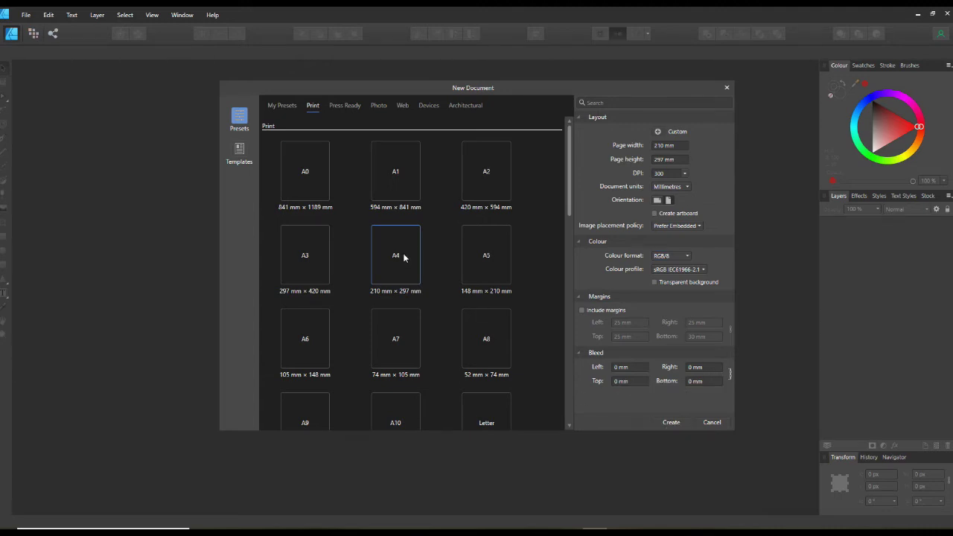
pyautogui.click(657, 201)
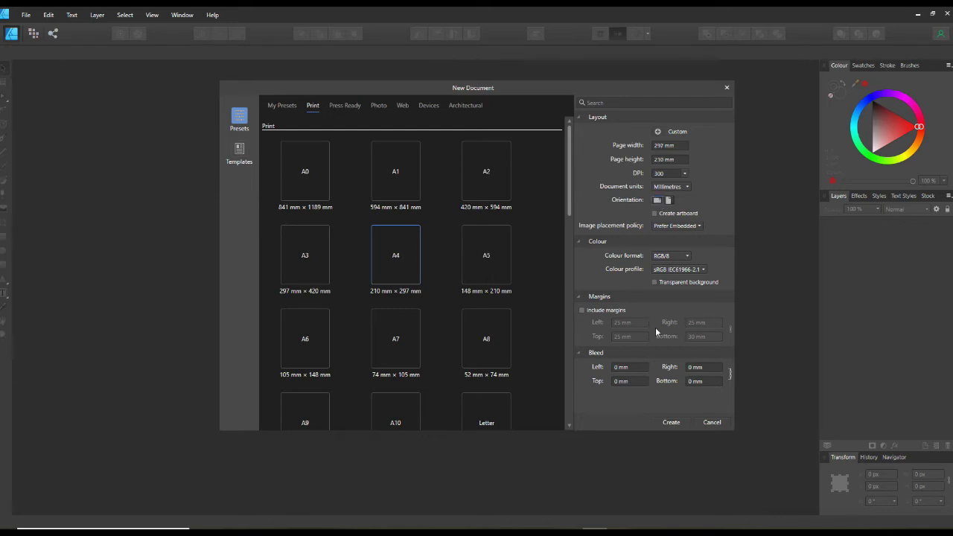
pyautogui.click(672, 423)
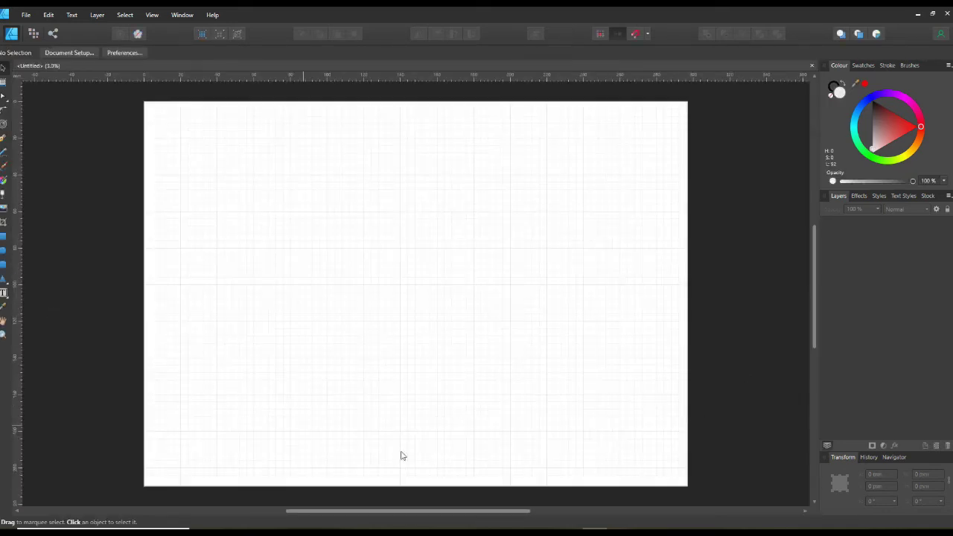
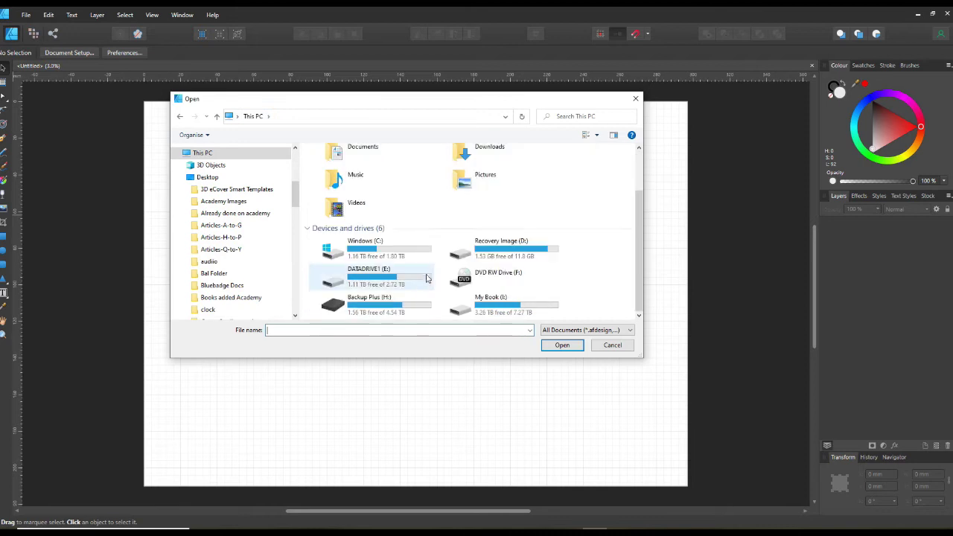
# - Place G0100411.png from the CLIPART\ANIaqua folder on the My Book (I:) drive near the page's upper left, about 47.5 mm wide
pyautogui.doubleClick(511, 303)
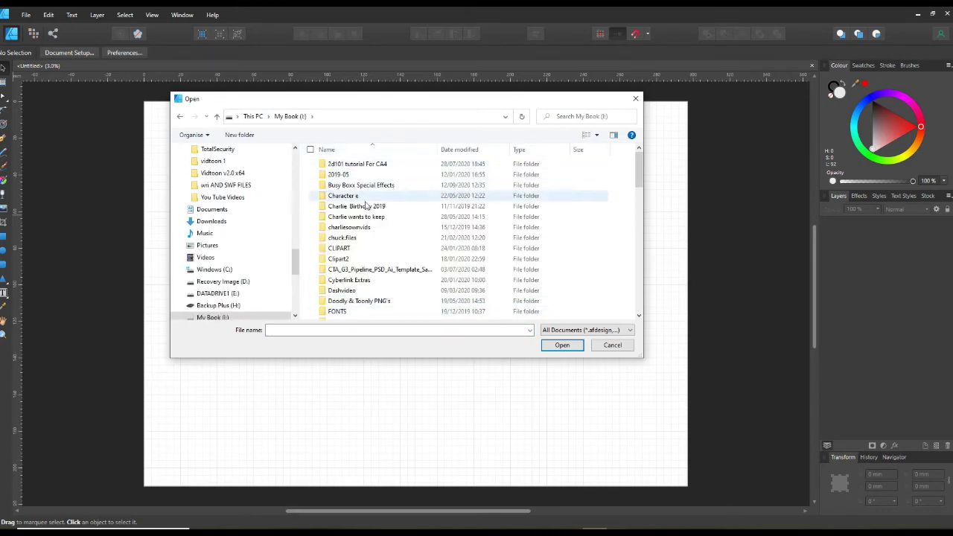
pyautogui.doubleClick(347, 250)
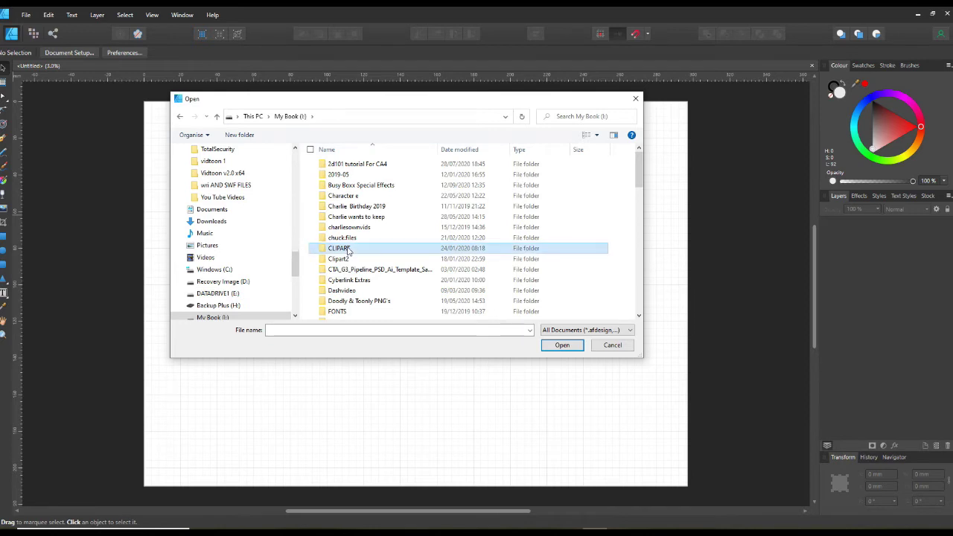
pyautogui.doubleClick(350, 164)
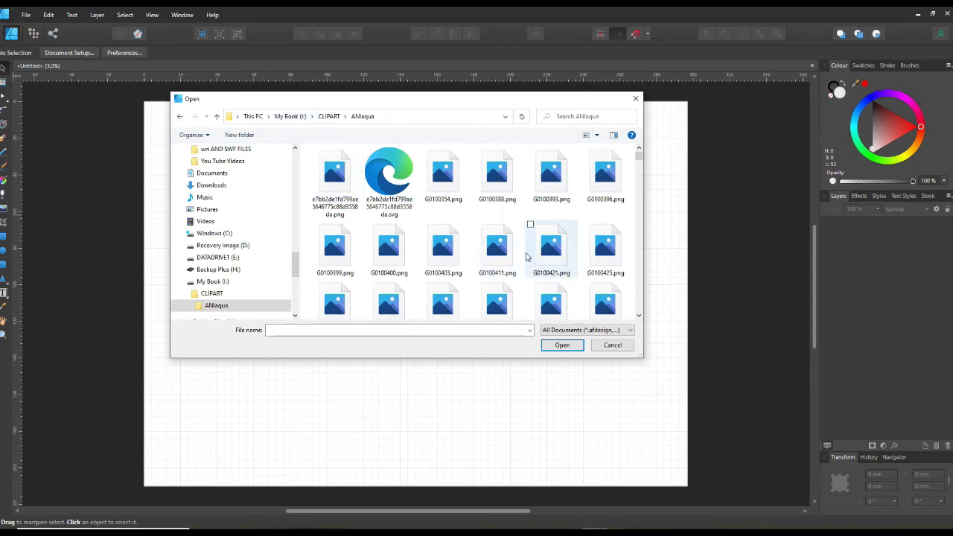
pyautogui.click(494, 249)
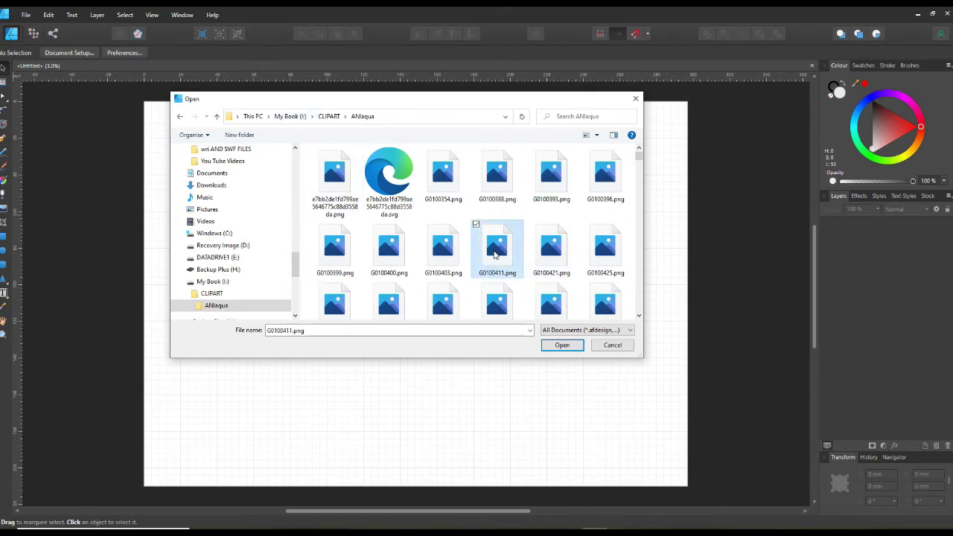
pyautogui.click(561, 347)
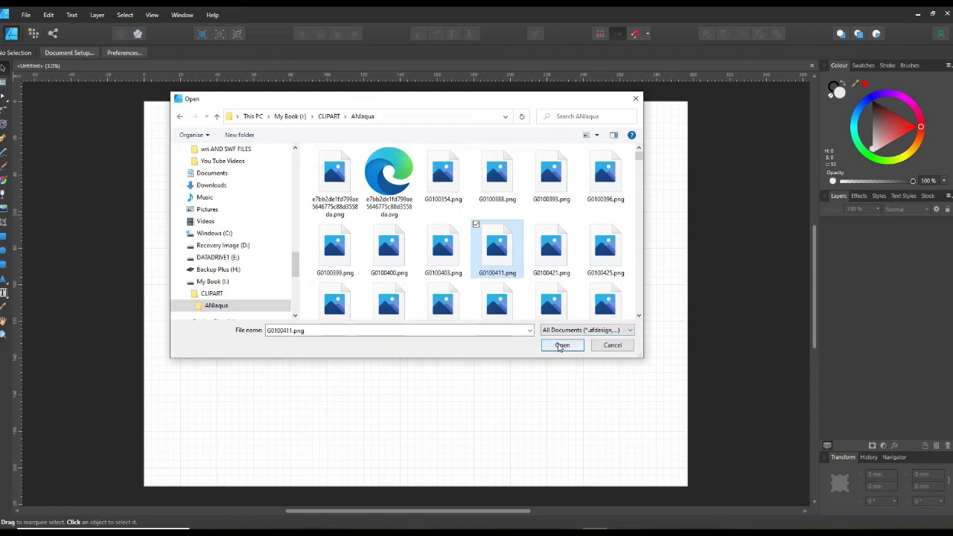
pyautogui.click(561, 346)
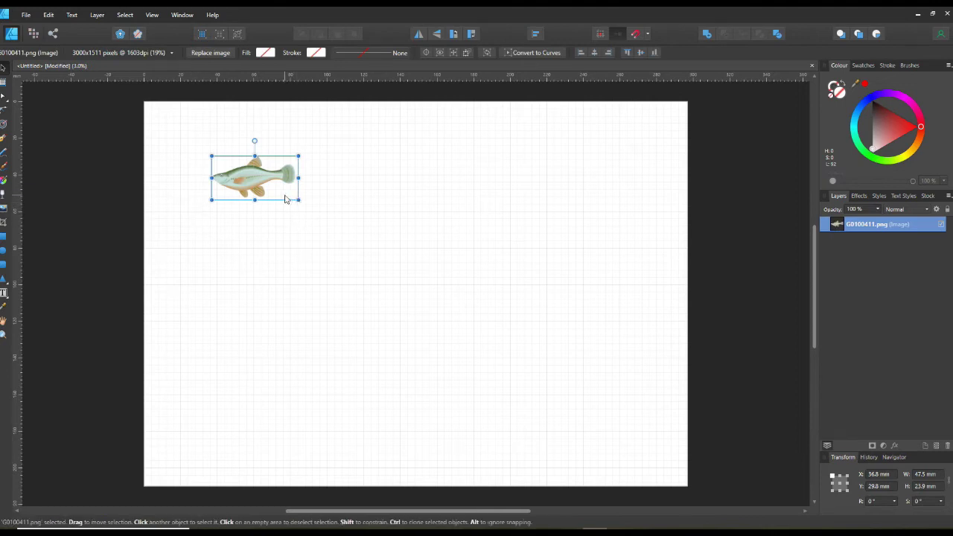
# - Resize the fish image to about 190.8 × 101.6 mm and rotate it to about 0.8°
pyautogui.moveTo(300, 201); pyautogui.dragTo(557, 391)
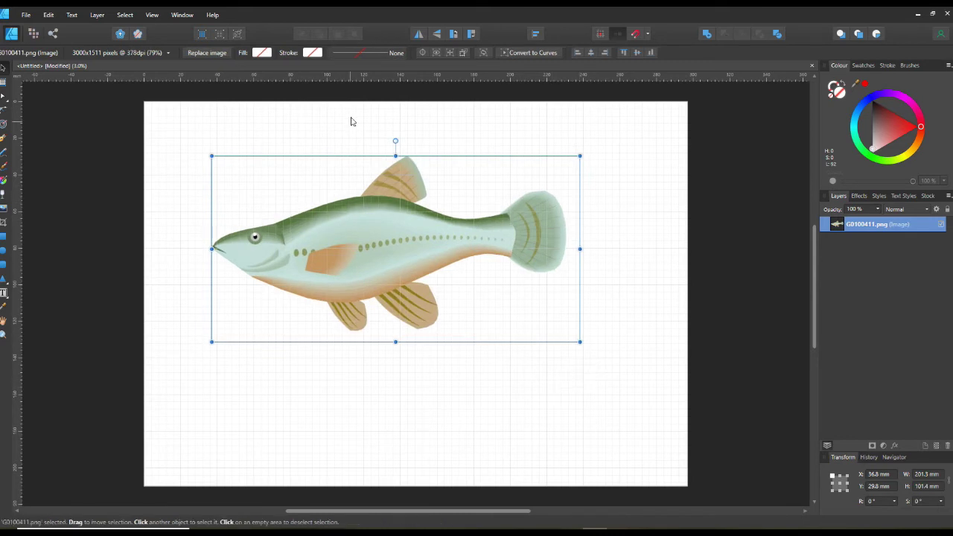
pyautogui.moveTo(212, 157); pyautogui.dragTo(230, 165)
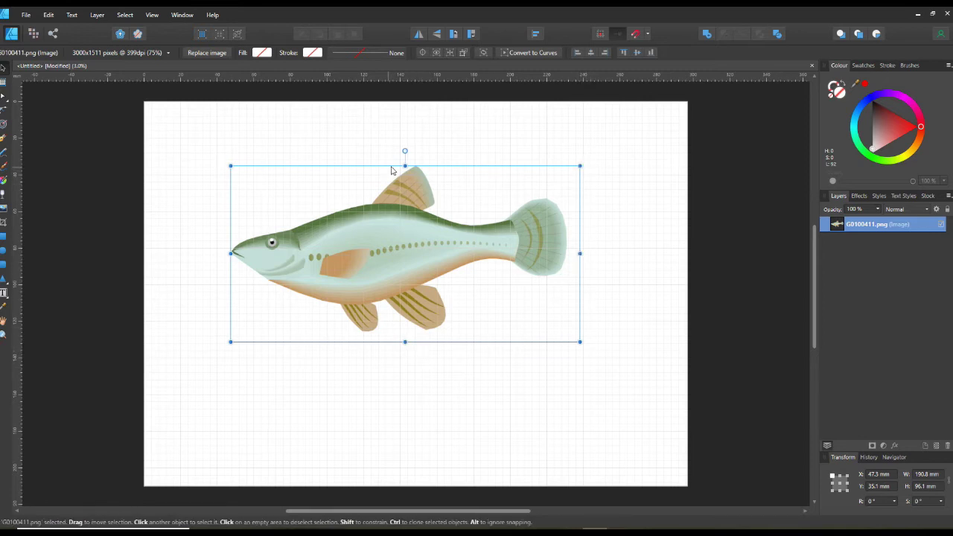
pyautogui.moveTo(406, 165)
pyautogui.mouseDown()
pyautogui.moveTo(389, 143)
pyautogui.moveTo(353, 142)
pyautogui.moveTo(283, 241)
pyautogui.moveTo(356, 339)
pyautogui.moveTo(492, 313)
pyautogui.moveTo(432, 159)
pyautogui.moveTo(373, 154)
pyautogui.moveTo(477, 272)
pyautogui.moveTo(443, 353)
pyautogui.moveTo(234, 279)
pyautogui.moveTo(315, 189)
pyautogui.moveTo(421, 177)
pyautogui.moveTo(402, 175)
pyautogui.mouseUp()
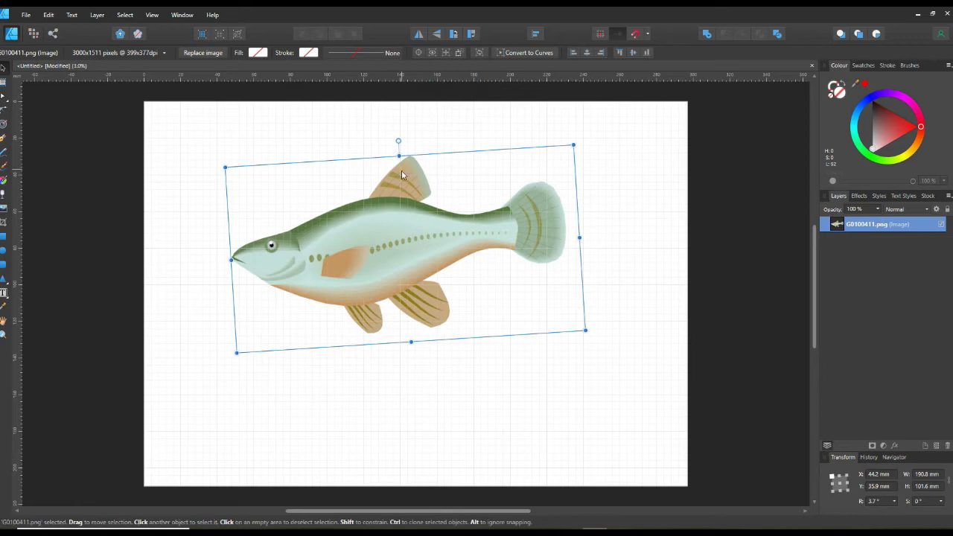
pyautogui.moveTo(400, 141); pyautogui.dragTo(404, 142)
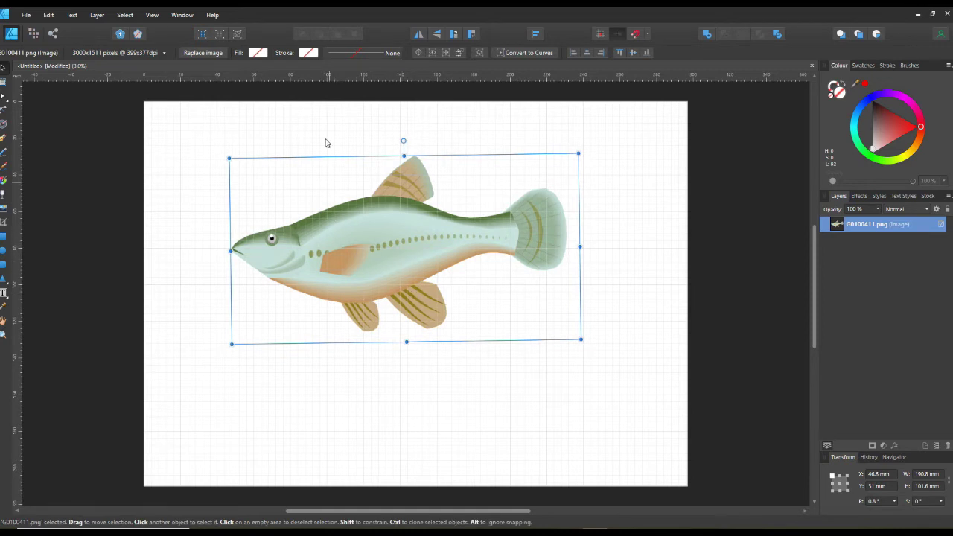
# - Show the fish image's transform origin, move it toward the tail and rotate the image around it to about -0.3°
pyautogui.click(418, 55)
pyautogui.moveTo(405, 248); pyautogui.dragTo(468, 247)
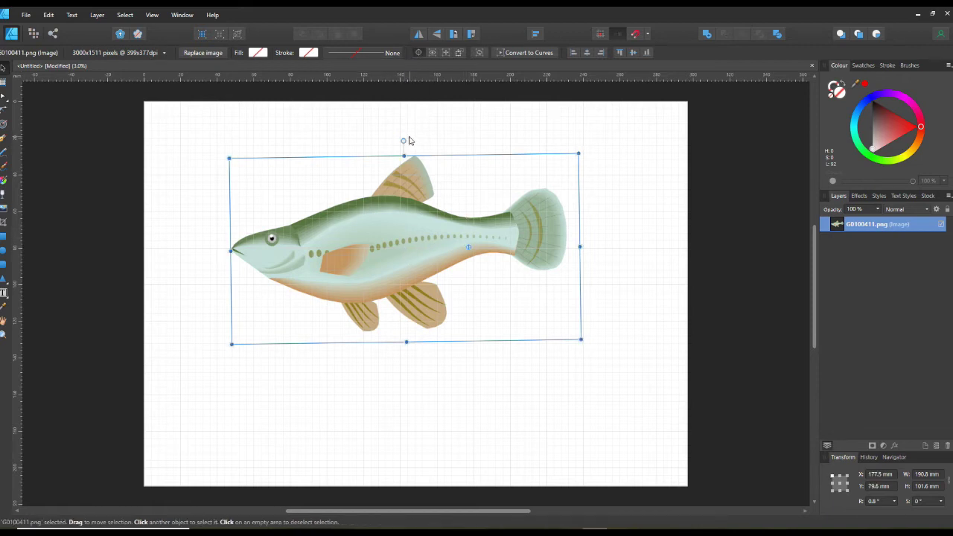
pyautogui.moveTo(405, 142); pyautogui.dragTo(380, 90)
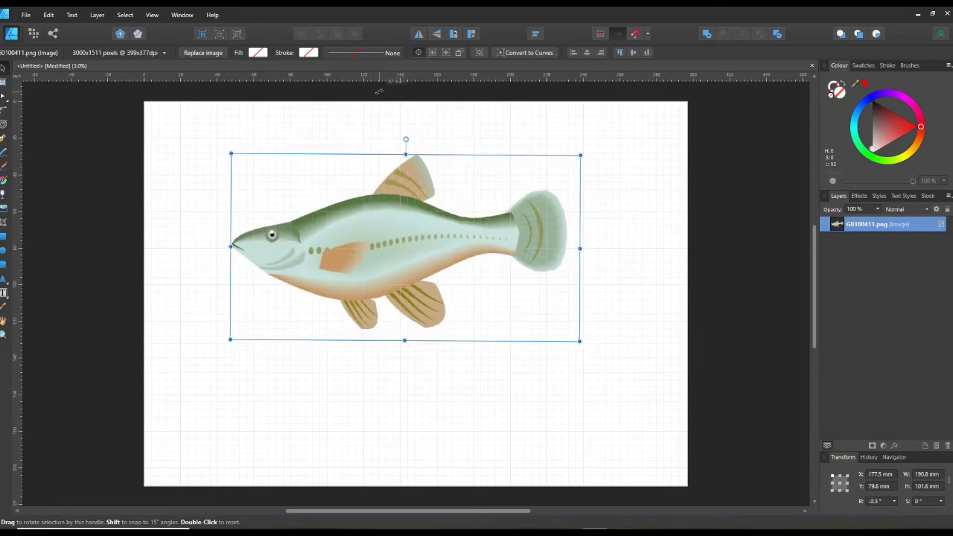
# - Move the transform origin back to the fish's centre, about X 142.7 mm, Y 79.8 mm, and try the rotation handle
pyautogui.click(418, 54)
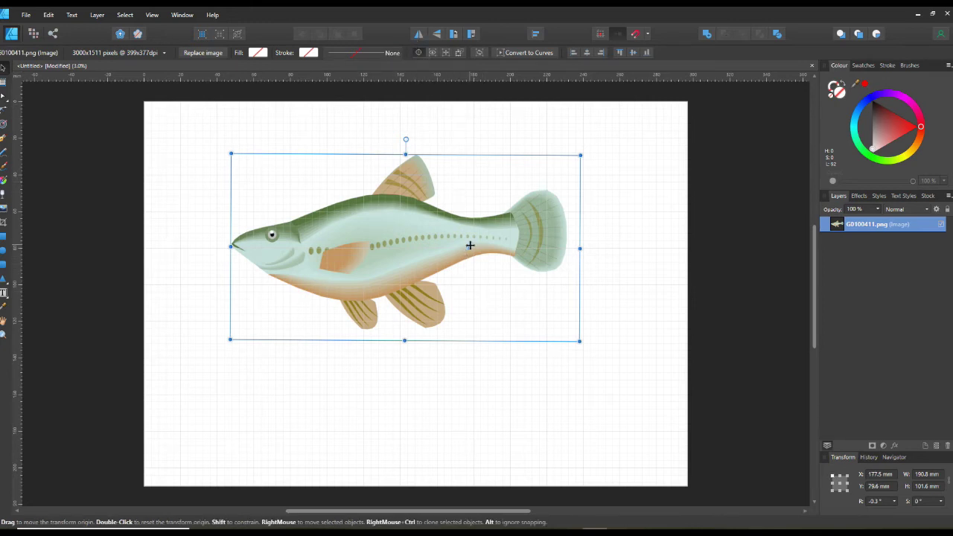
pyautogui.moveTo(469, 248); pyautogui.dragTo(405, 248)
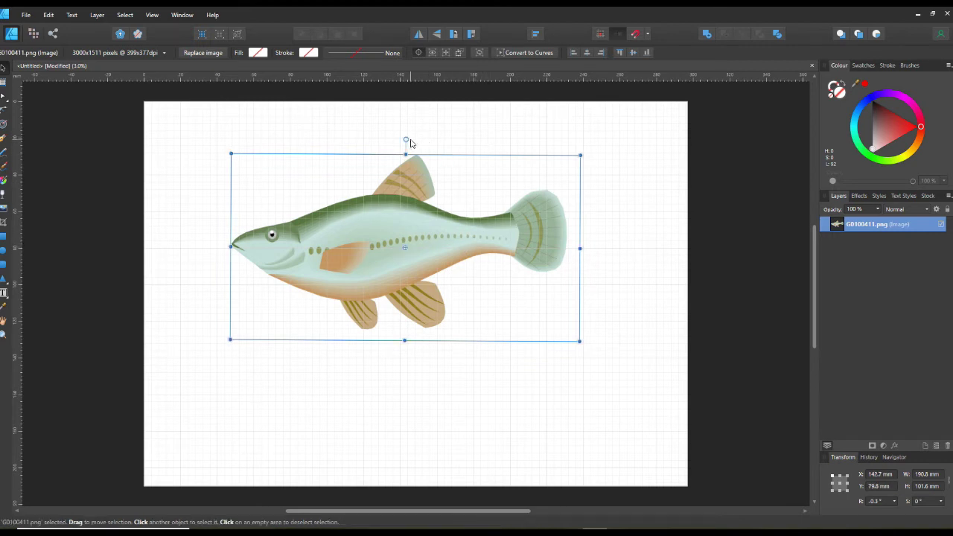
pyautogui.moveTo(404, 139); pyautogui.dragTo(405, 139)
# - Cut the fish image from the page
pyautogui.rightClick(259, 249)
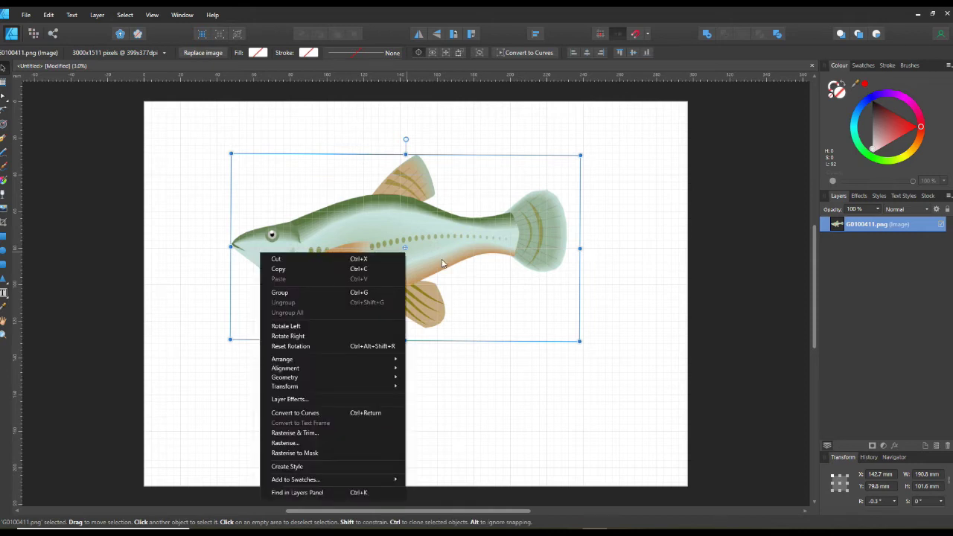
pyautogui.click(301, 259)
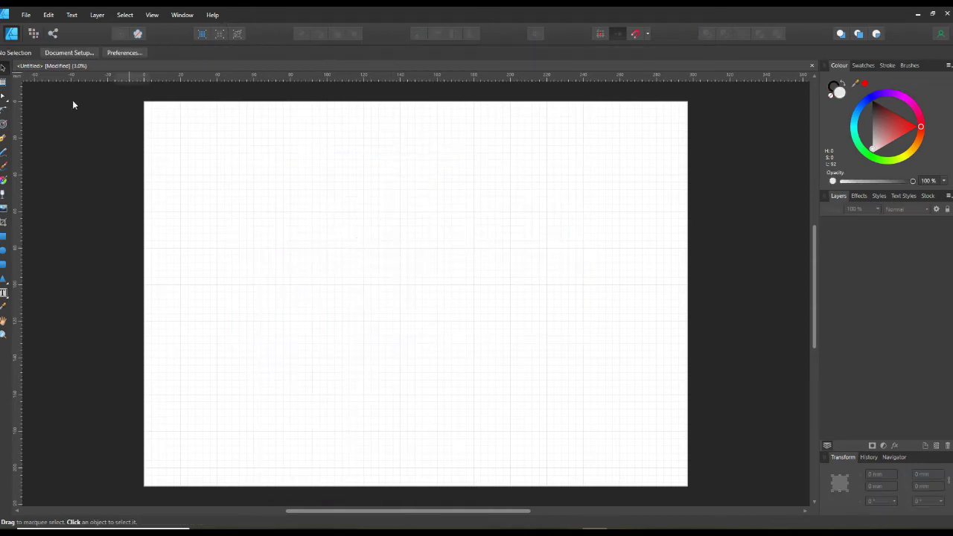
# - Draw four rectangles: a near-square one, two tall ones in the page's left half, and a wide one about 126 × 22 mm near the top
pyautogui.click(3, 237)
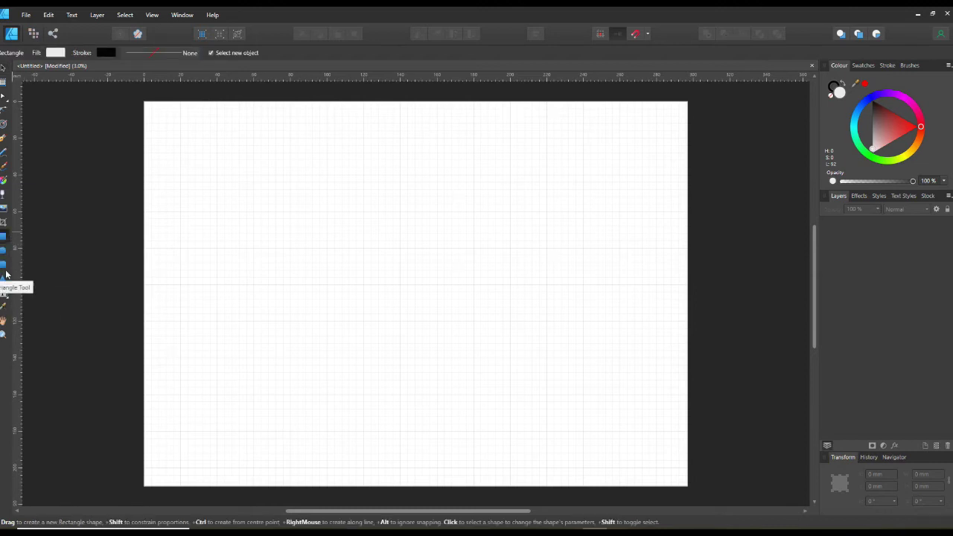
pyautogui.moveTo(401, 199); pyautogui.dragTo(520, 327)
pyautogui.moveTo(281, 196); pyautogui.dragTo(339, 344)
pyautogui.moveTo(165, 157); pyautogui.dragTo(226, 319)
pyautogui.moveTo(342, 141); pyautogui.dragTo(573, 181)
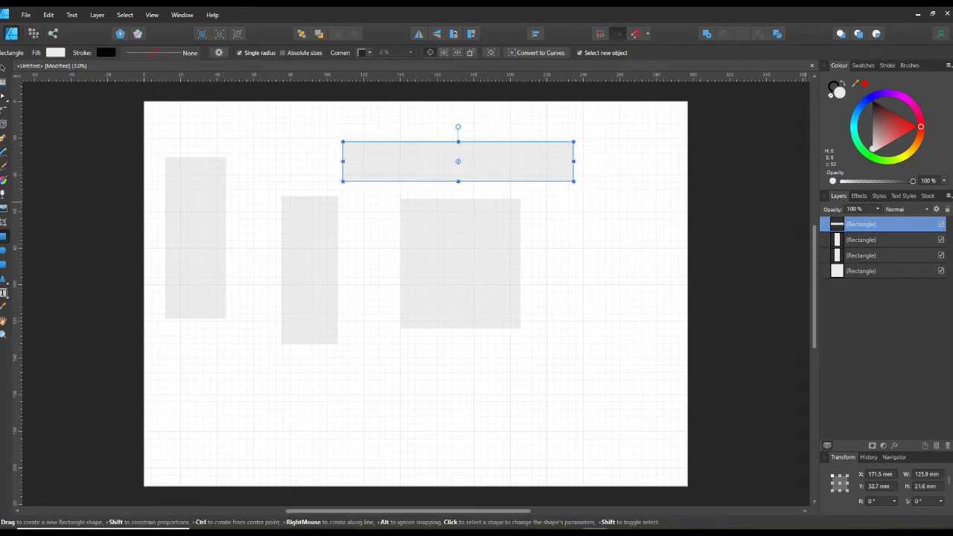
# - Fill the wide rectangle with dark red and the near-square rectangle below it with bright blue (hue 222)
pyautogui.click(899, 125)
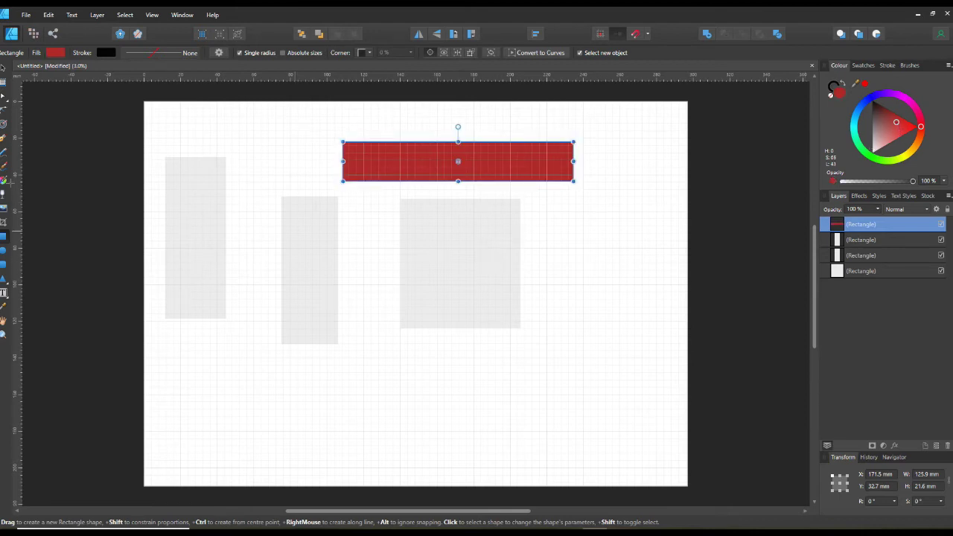
pyautogui.click(4, 67)
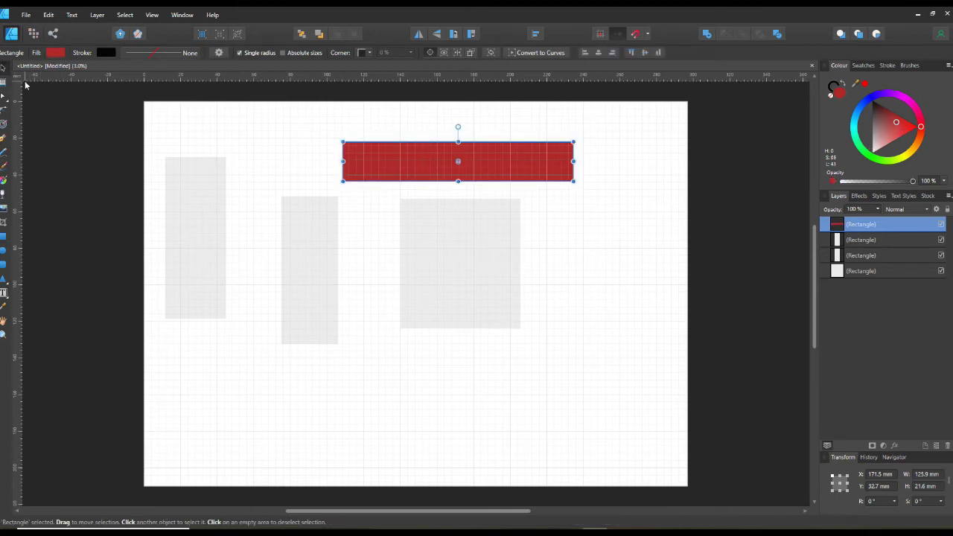
pyautogui.click(449, 266)
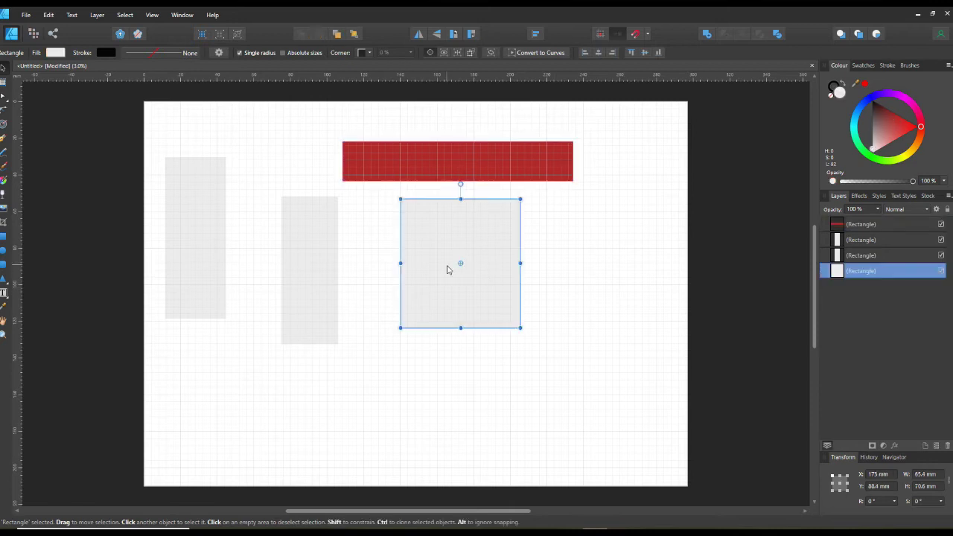
pyautogui.click(863, 104)
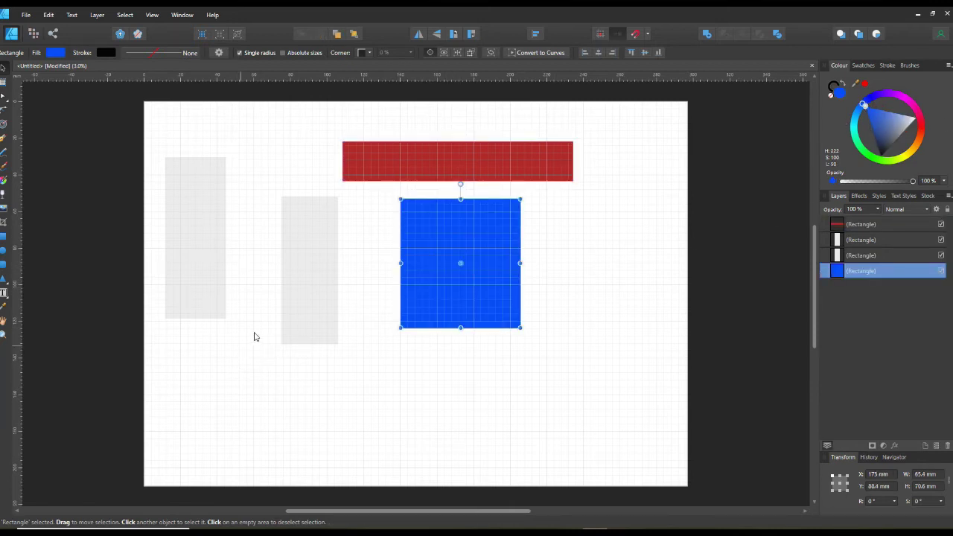
# - Fill the tall rectangle nearest the blue square with bright yellow and the leftmost tall rectangle with light blue (hue 192)
pyautogui.click(303, 285)
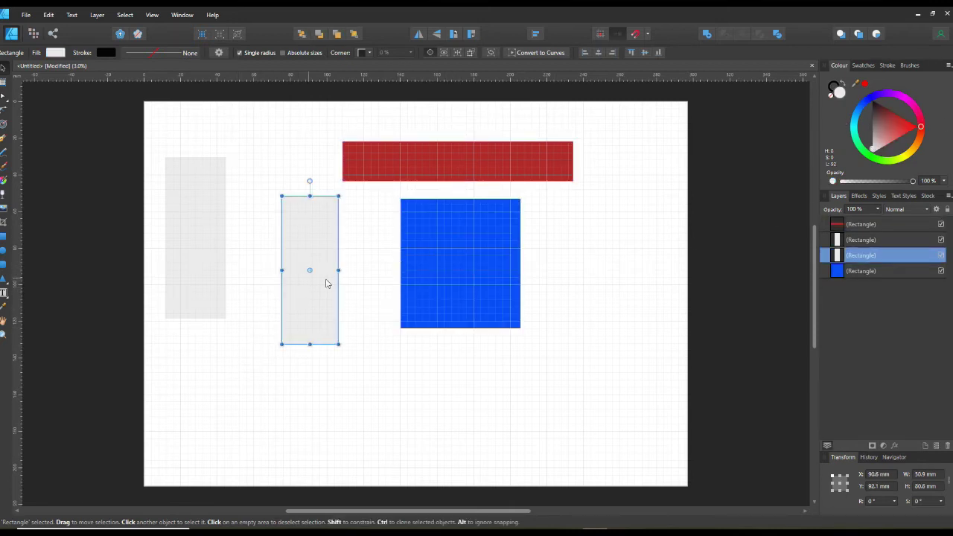
pyautogui.click(904, 157)
pyautogui.click(213, 222)
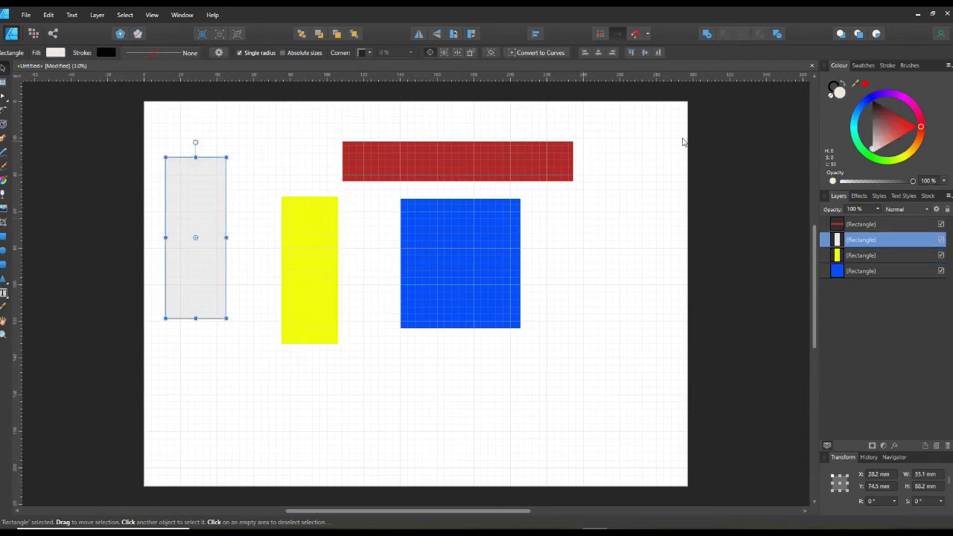
pyautogui.click(856, 122)
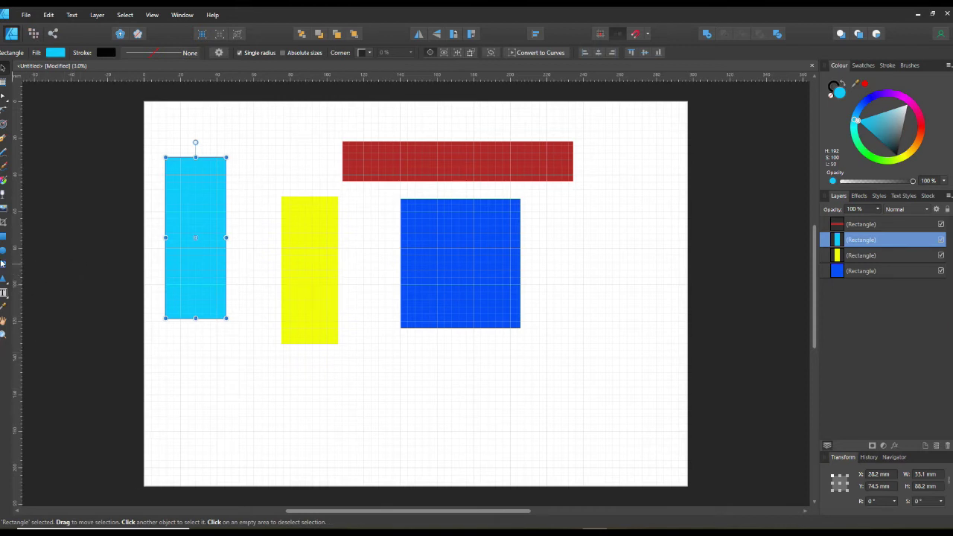
# - Draw a wide ellipse in the lower middle of the page and a small upright one about 11 × 19 mm beside the blue rectangle
pyautogui.click(3, 251)
pyautogui.moveTo(362, 390); pyautogui.dragTo(456, 438)
pyautogui.moveTo(538, 227); pyautogui.dragTo(561, 264)
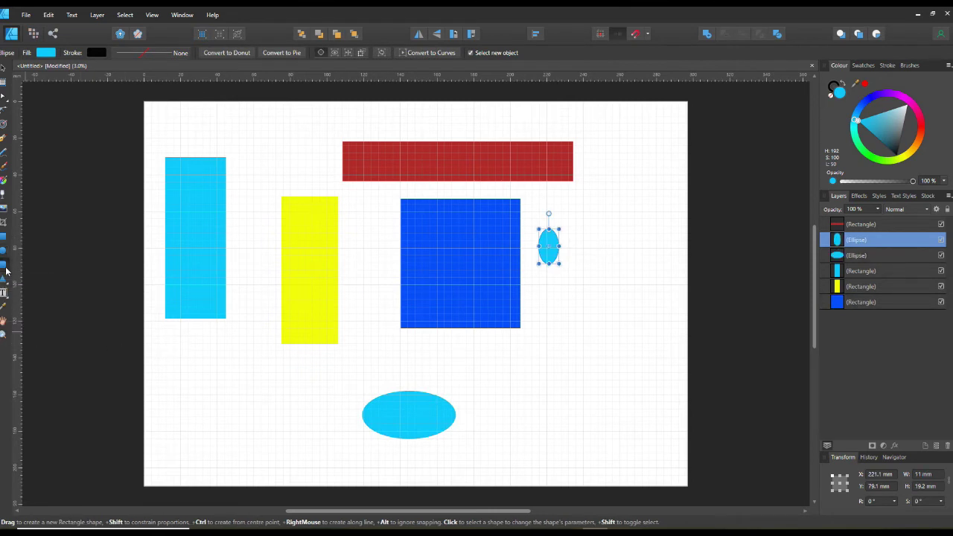
# - Draw a rounded rectangle about 23 × 22 mm near the page's upper left and a triangle about 13 × 36 mm near its right edge
pyautogui.moveTo(239, 111); pyautogui.dragTo(282, 152)
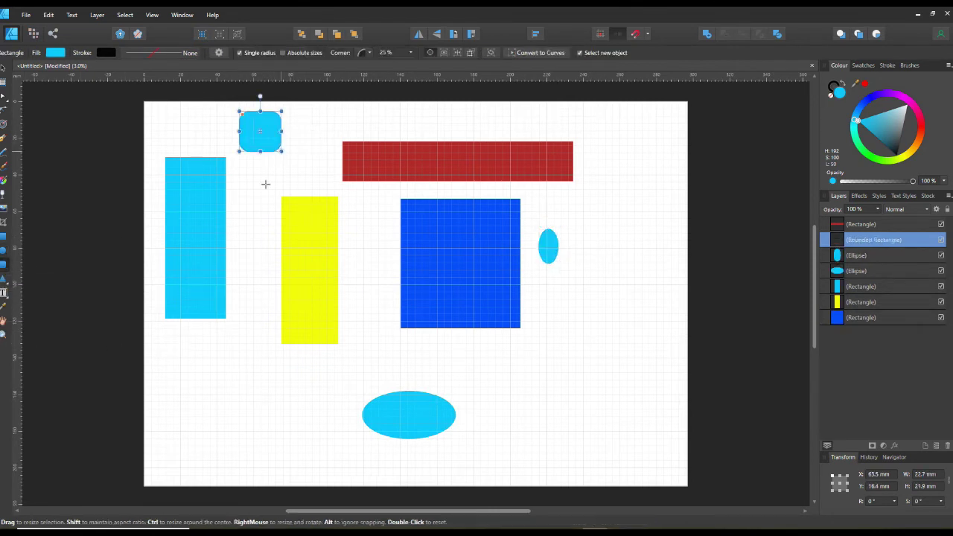
pyautogui.click(4, 285)
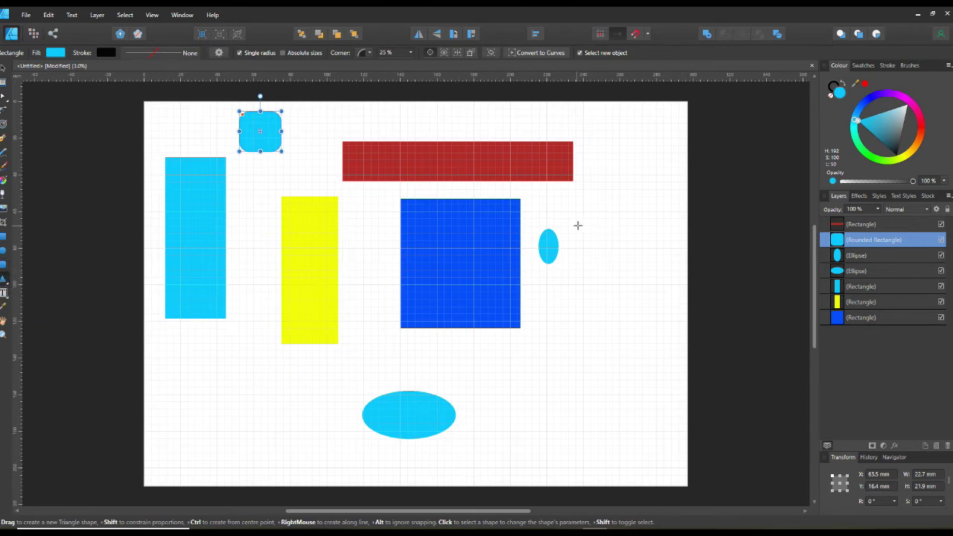
pyautogui.moveTo(613, 235); pyautogui.dragTo(639, 301)
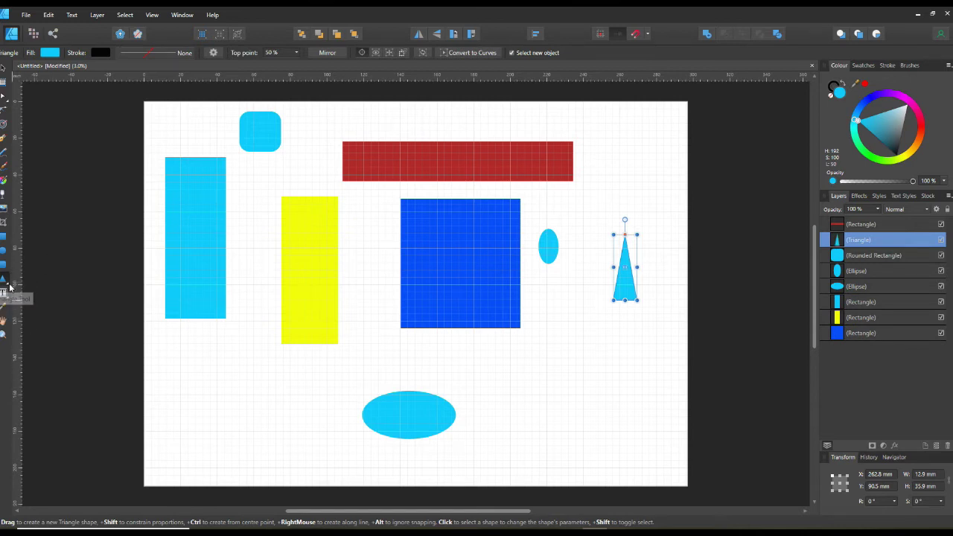
# - Draw a polygon about 51.5 × 57.5 mm in the page's lower-right area and set its sides to 6
pyautogui.click(7, 286)
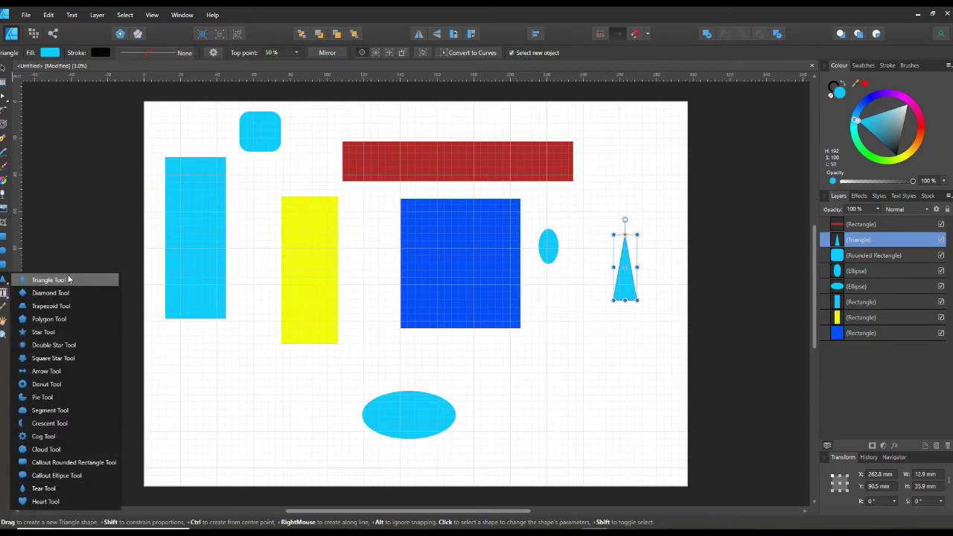
pyautogui.click(55, 320)
pyautogui.moveTo(558, 358); pyautogui.dragTo(651, 464)
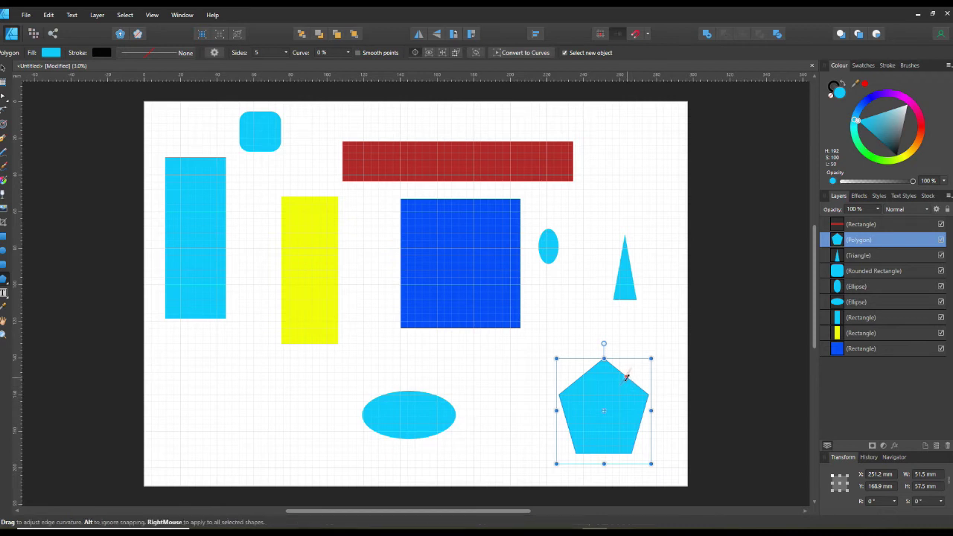
pyautogui.moveTo(626, 377)
pyautogui.mouseDown()
pyautogui.moveTo(632, 366)
pyautogui.moveTo(622, 387)
pyautogui.moveTo(629, 367)
pyautogui.moveTo(641, 370)
pyautogui.moveTo(634, 378)
pyautogui.mouseUp()
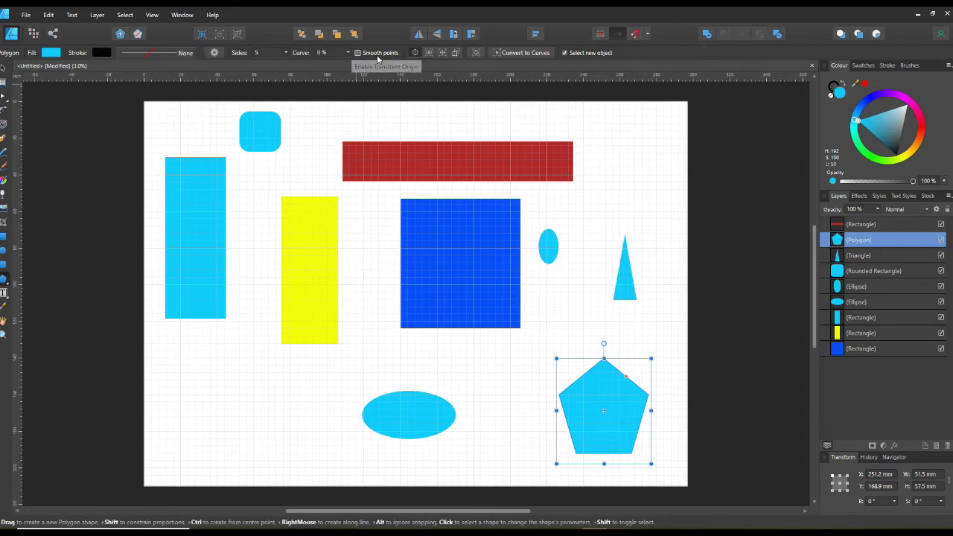
pyautogui.click(286, 55)
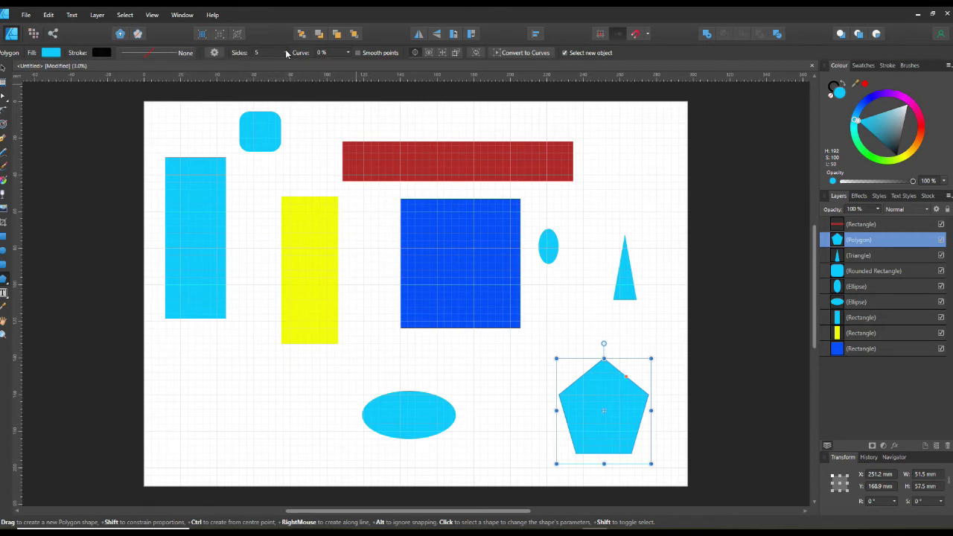
pyautogui.moveTo(287, 65)
pyautogui.mouseDown()
pyautogui.moveTo(302, 65)
pyautogui.moveTo(289, 69)
pyautogui.mouseUp()
pyautogui.moveTo(292, 67); pyautogui.dragTo(289, 67)
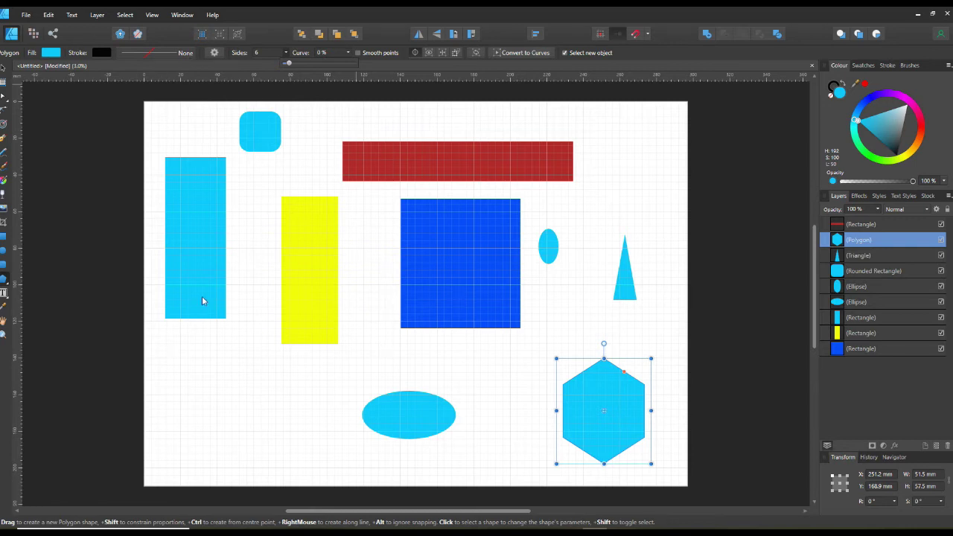
pyautogui.click(217, 235)
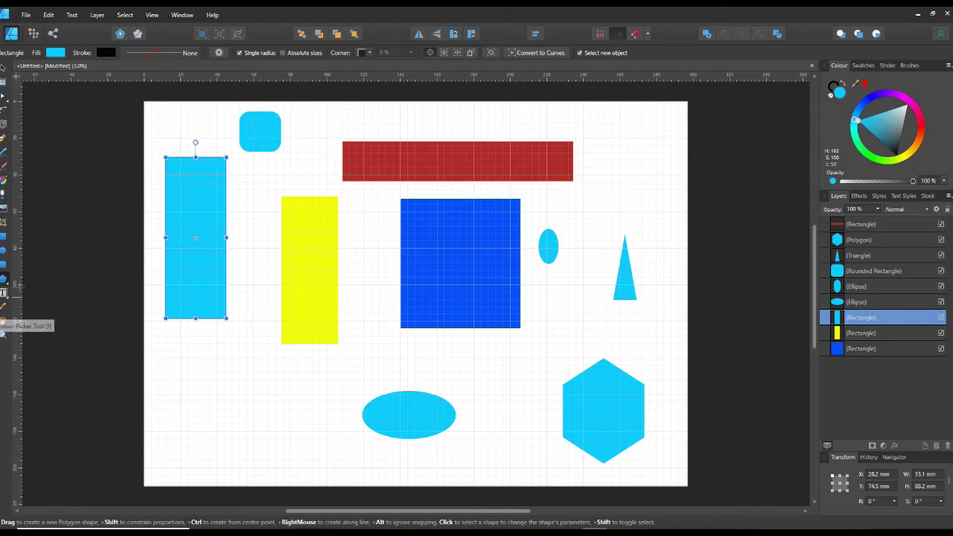
pyautogui.click(4, 237)
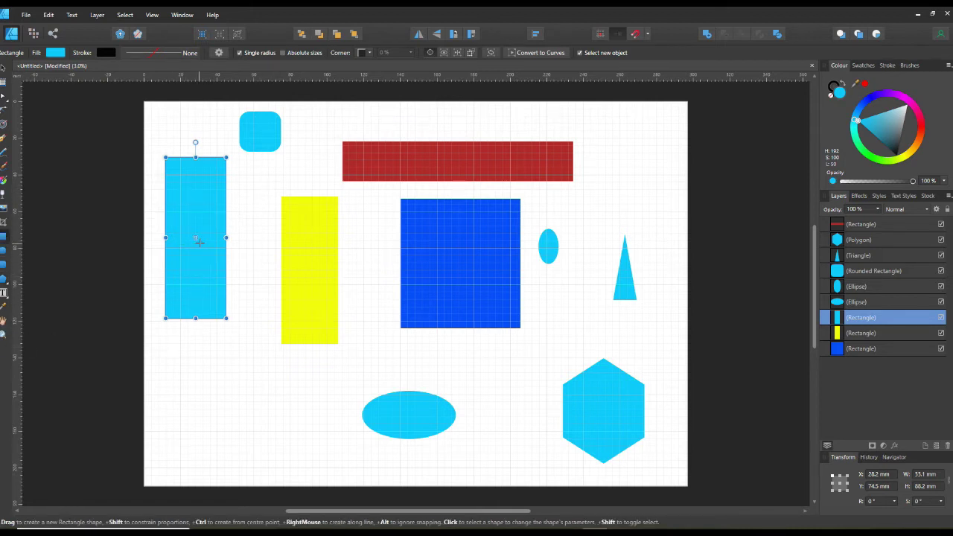
pyautogui.click(255, 134)
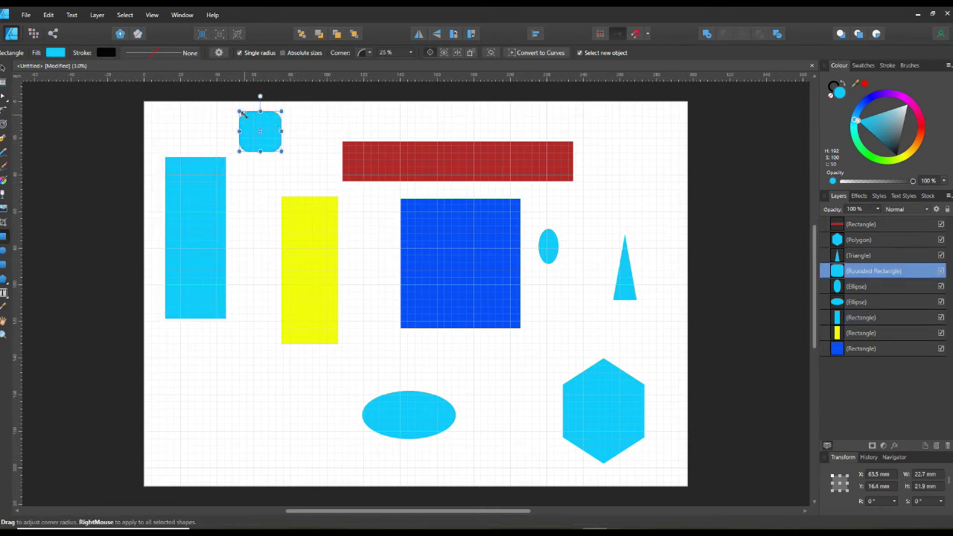
# - Shift the triangle's top point fully to the left to make it right-angled, and deselect it
pyautogui.click(622, 286)
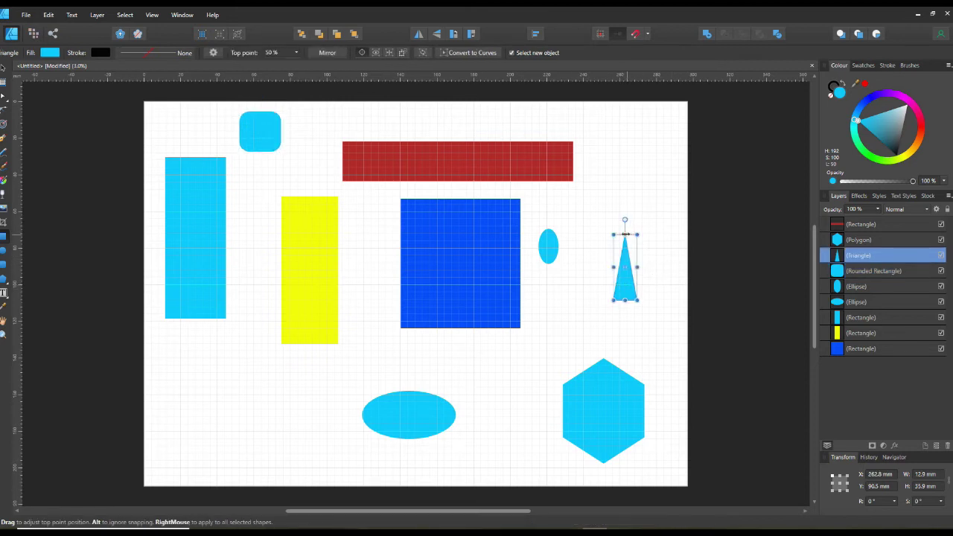
pyautogui.moveTo(630, 234); pyautogui.dragTo(613, 233)
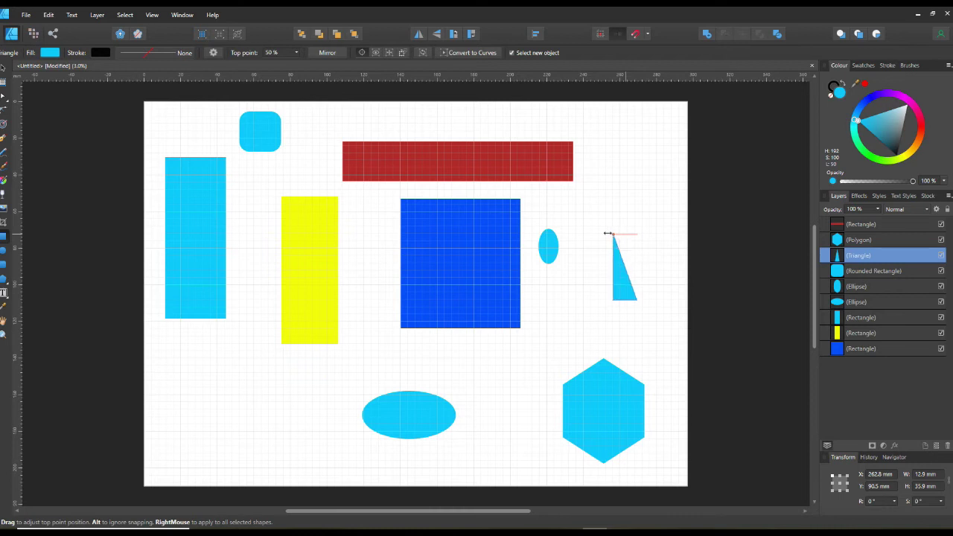
pyautogui.press('m')
pyautogui.click(631, 198)
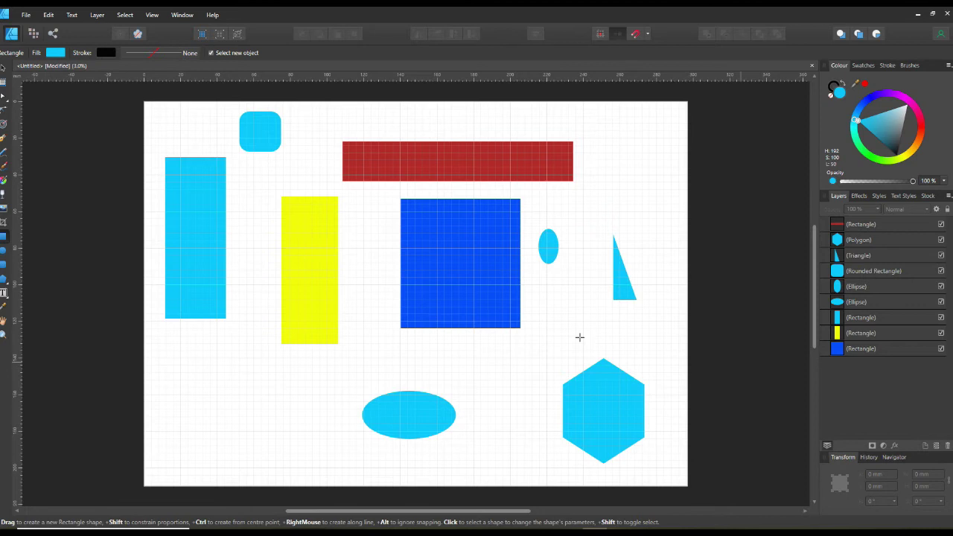
# - Convert the bright blue rectangle to curves and activate the Node Tool on it
pyautogui.click(459, 278)
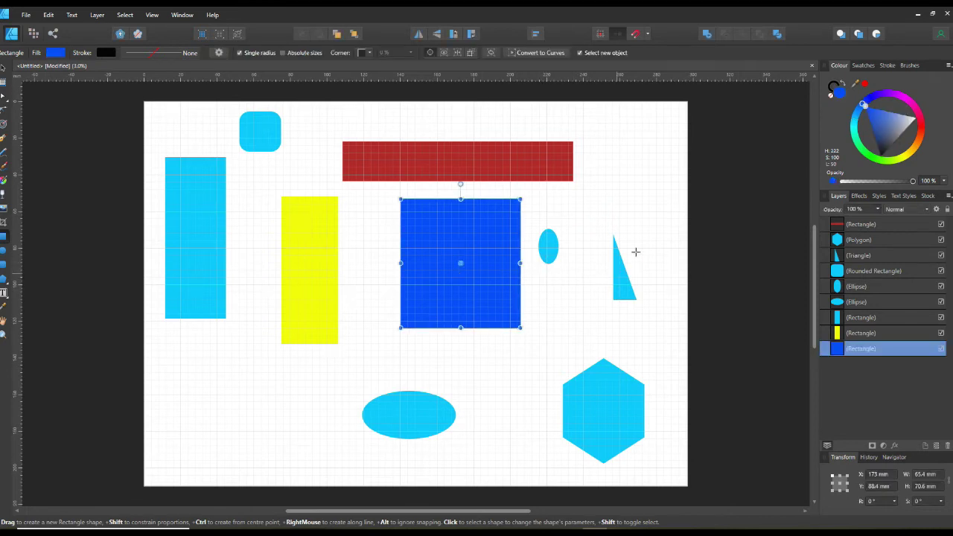
pyautogui.click(552, 56)
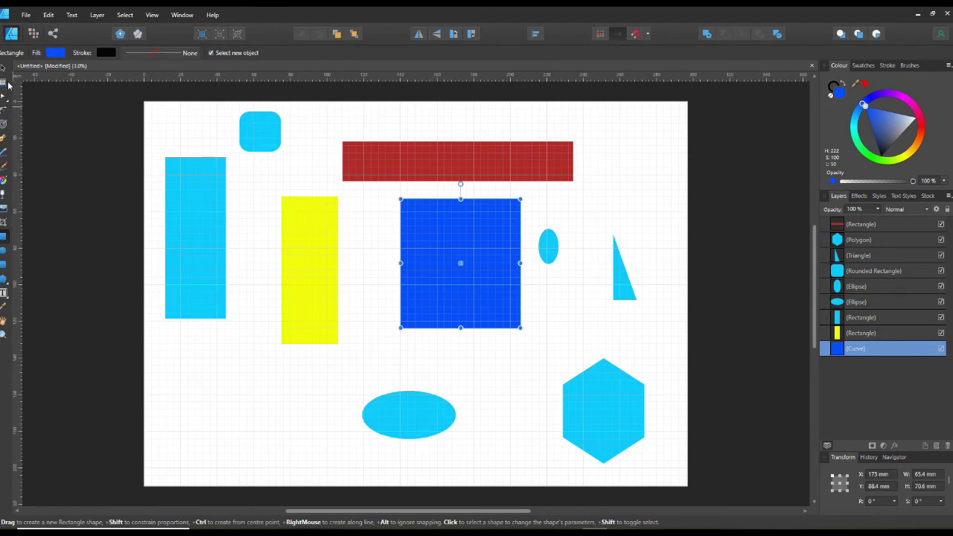
pyautogui.click(3, 98)
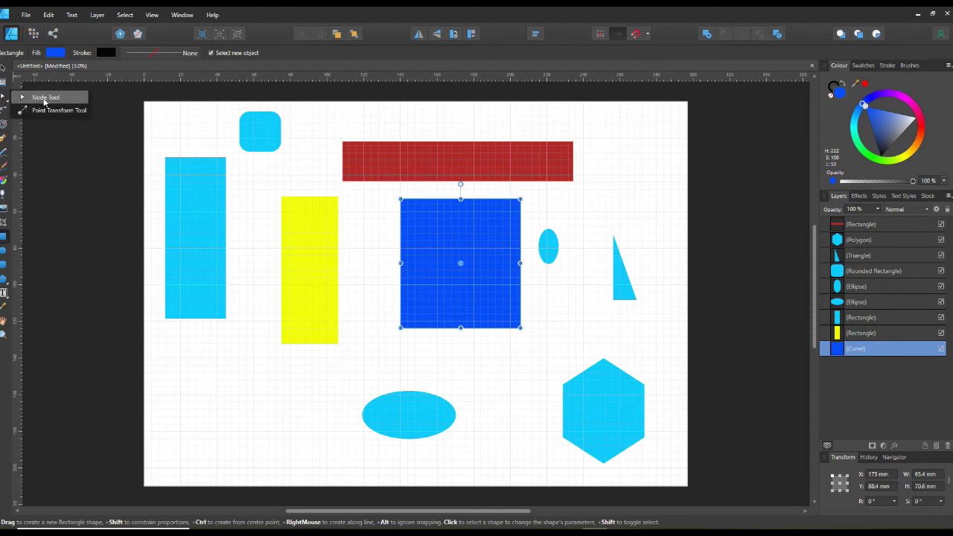
pyautogui.click(44, 99)
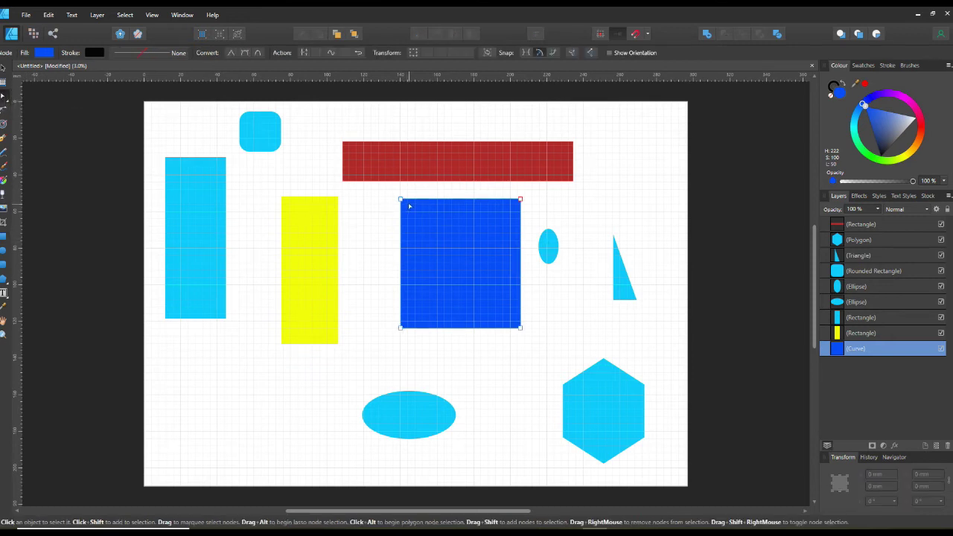
# - Add a node midway on the blue shape's top edge, raise it to about Y 43.8 mm, and bow the bottom and left edges outward
pyautogui.click(461, 201)
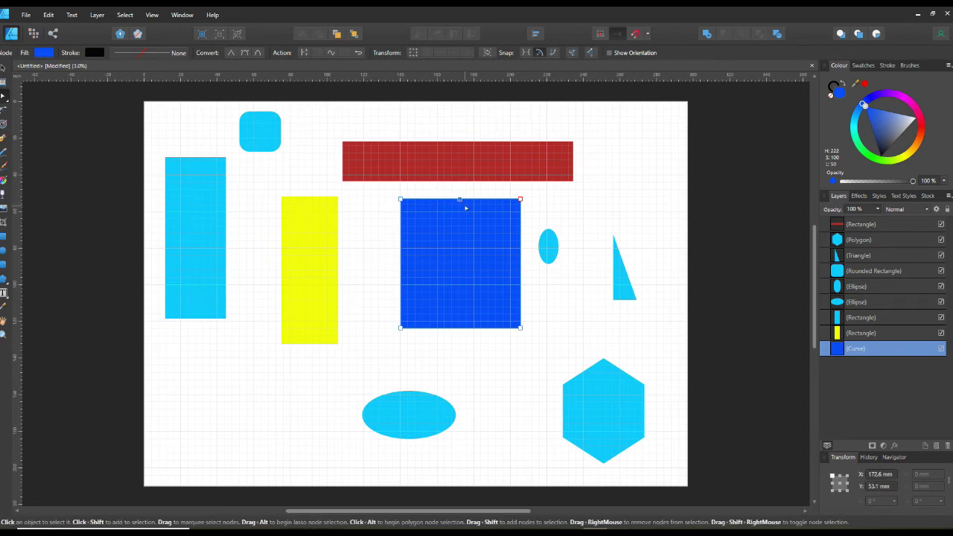
pyautogui.moveTo(460, 199); pyautogui.dragTo(456, 182)
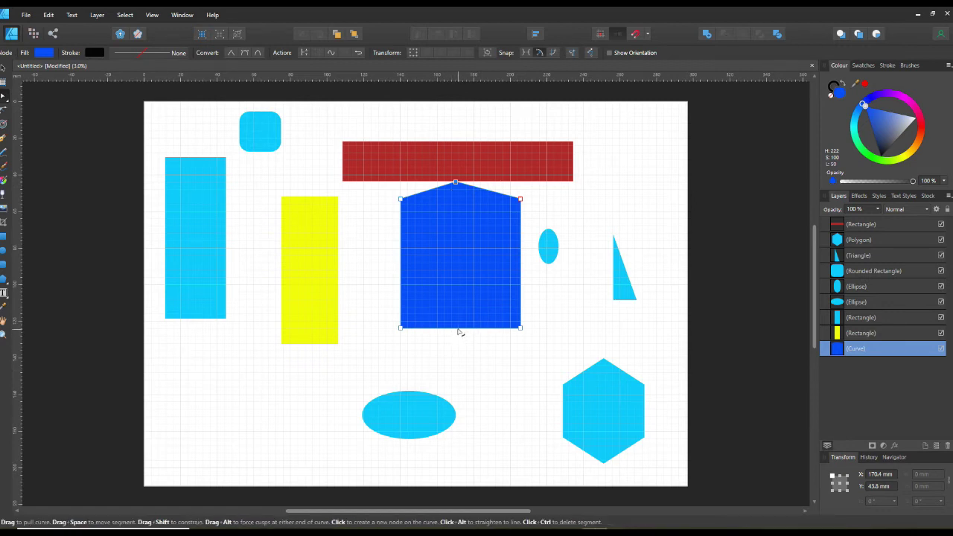
pyautogui.moveTo(459, 332); pyautogui.dragTo(461, 361)
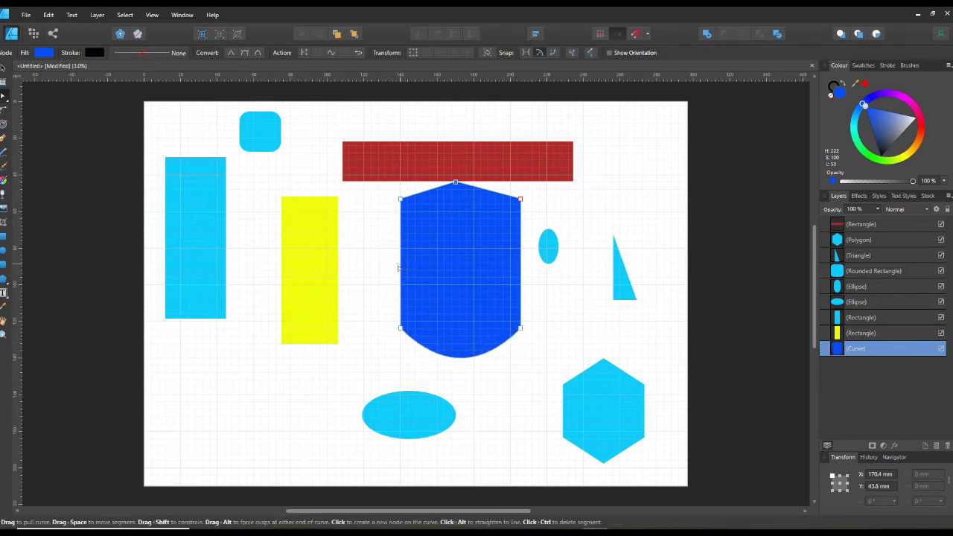
pyautogui.moveTo(402, 266); pyautogui.dragTo(383, 265)
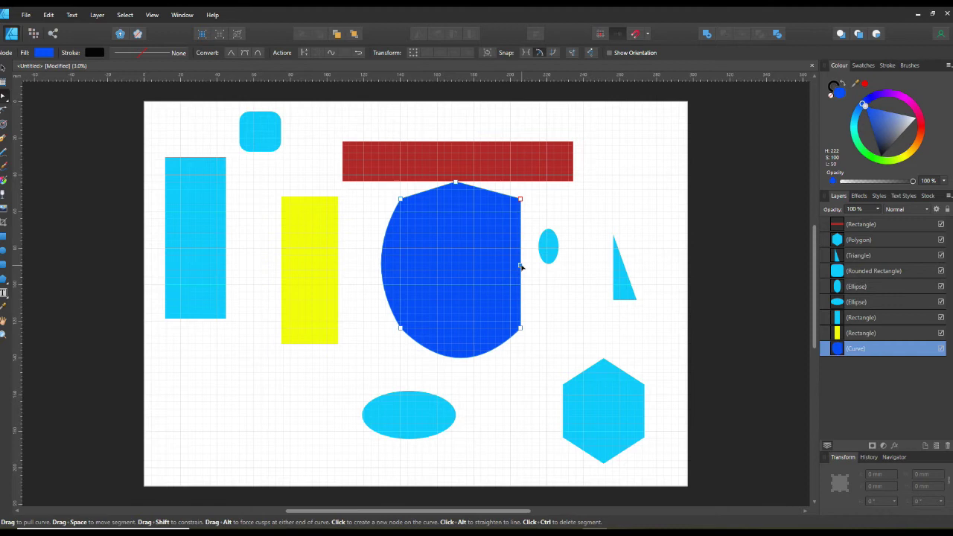
pyautogui.moveTo(521, 269)
pyautogui.mouseDown()
pyautogui.moveTo(549, 270)
pyautogui.moveTo(510, 268)
pyautogui.moveTo(521, 267)
pyautogui.mouseUp()
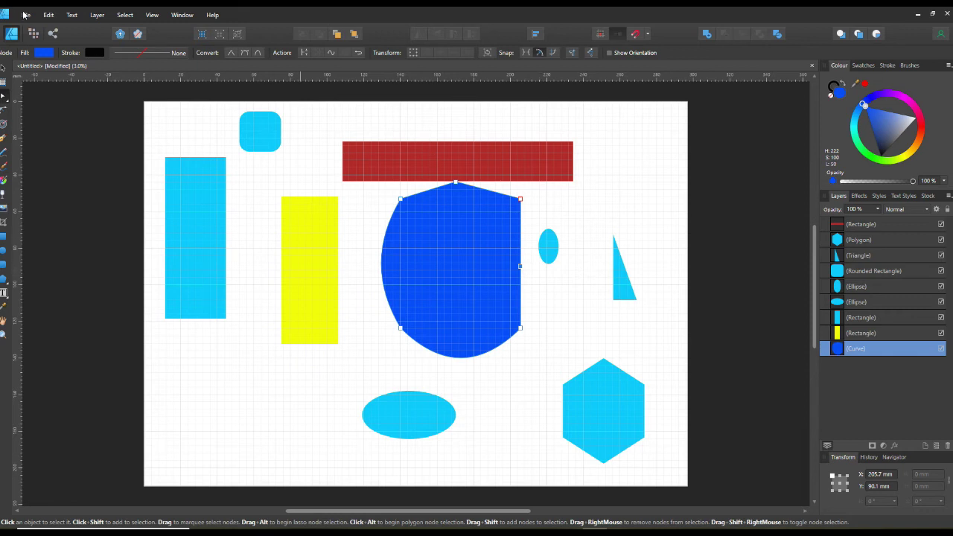
pyautogui.click(49, 14)
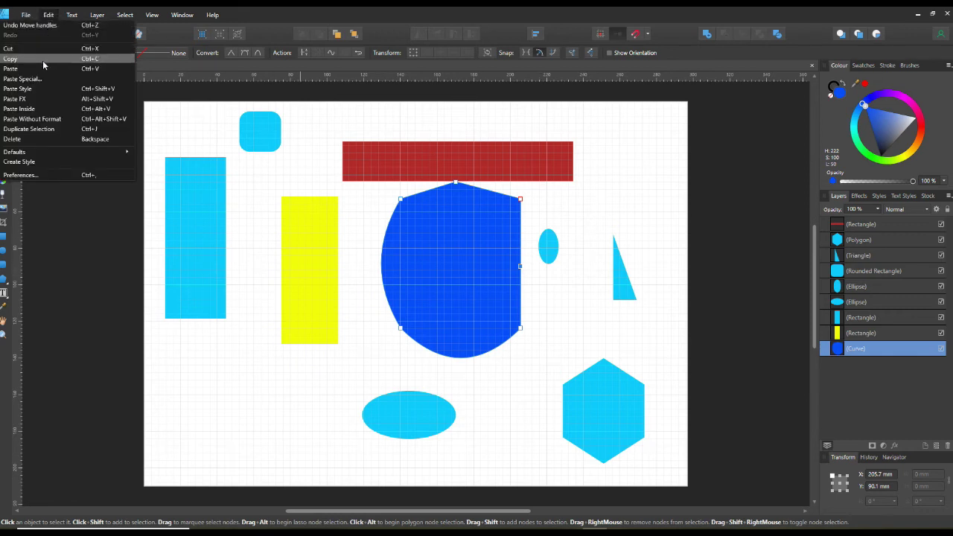
pyautogui.click(44, 139)
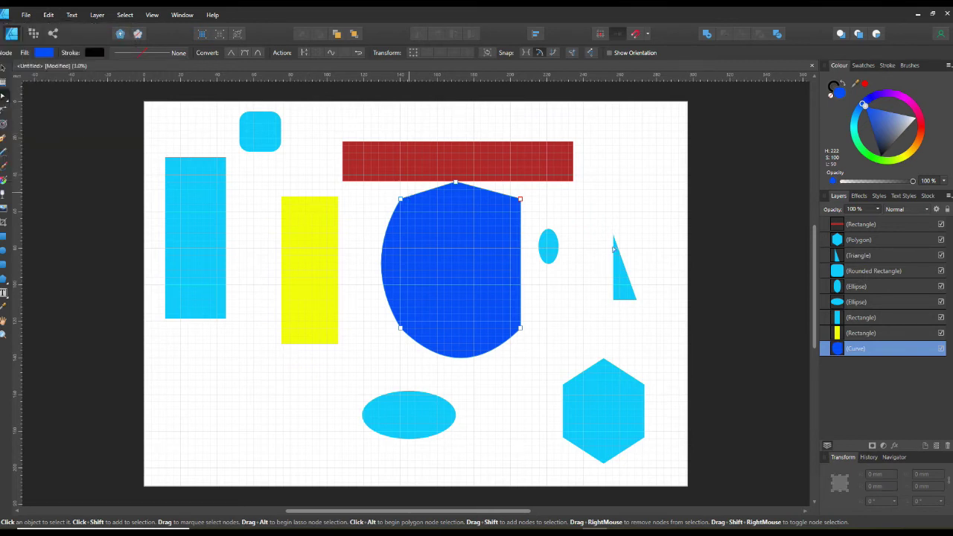
# - Bow the blue shape's right edge outward and pull its top middle node down to about X 171.5 mm, Y 83 mm
pyautogui.moveTo(523, 270); pyautogui.dragTo(533, 270)
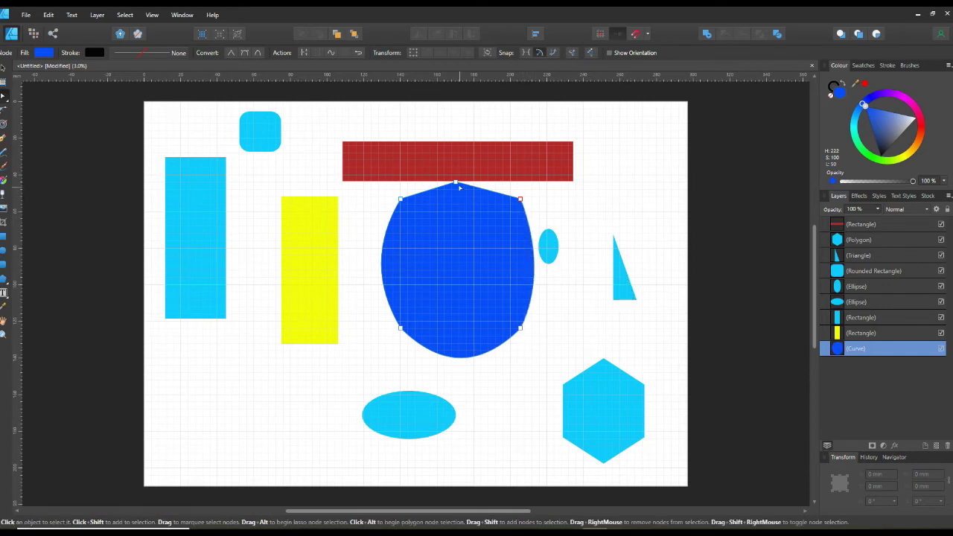
pyautogui.moveTo(460, 187); pyautogui.dragTo(460, 258)
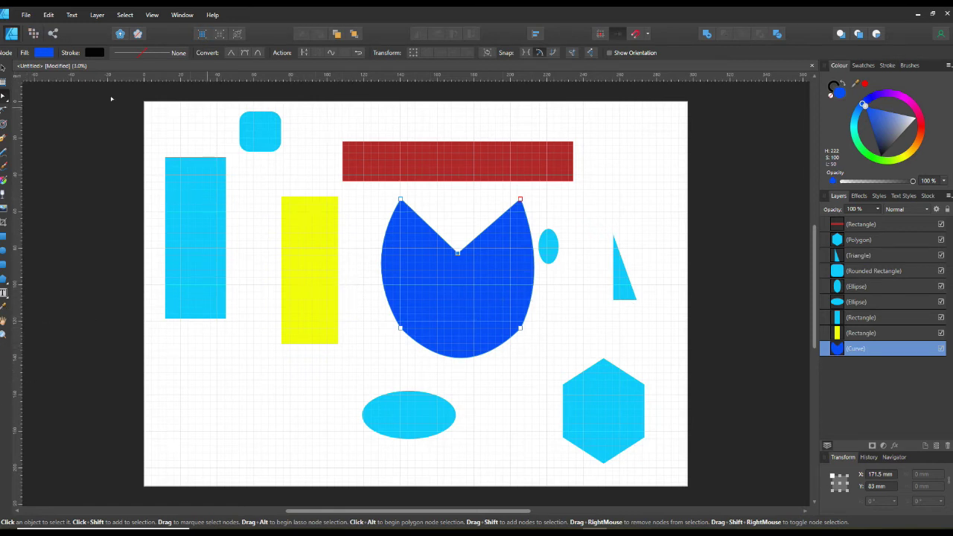
pyautogui.click(49, 15)
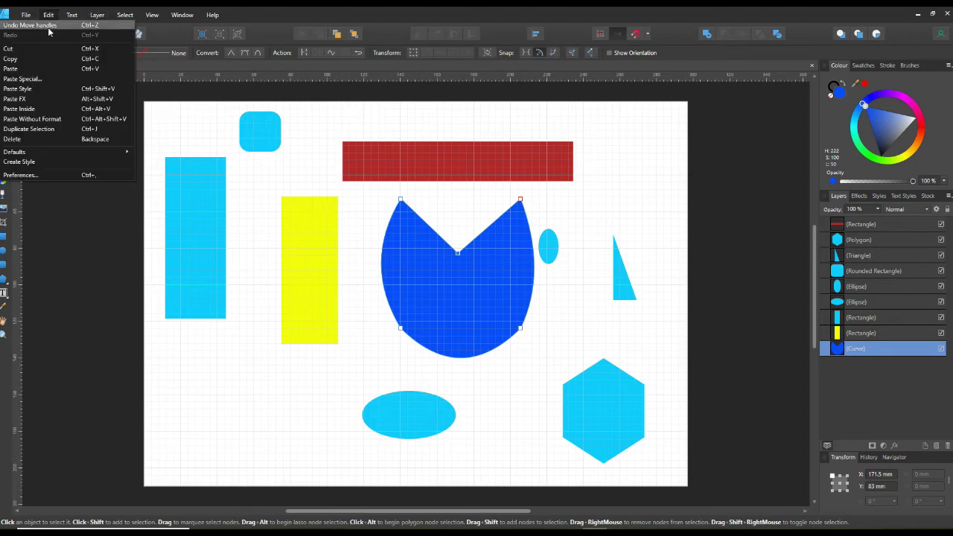
pyautogui.click(124, 16)
pyautogui.click(124, 15)
pyautogui.click(110, 25)
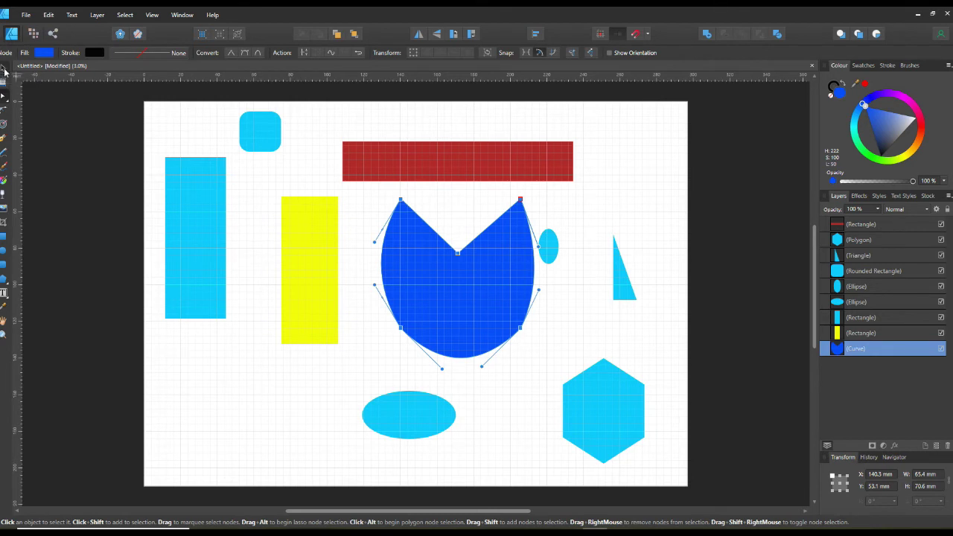
# - Switch to the Move Tool and select all objects on the page
pyautogui.click(4, 70)
pyautogui.click(124, 15)
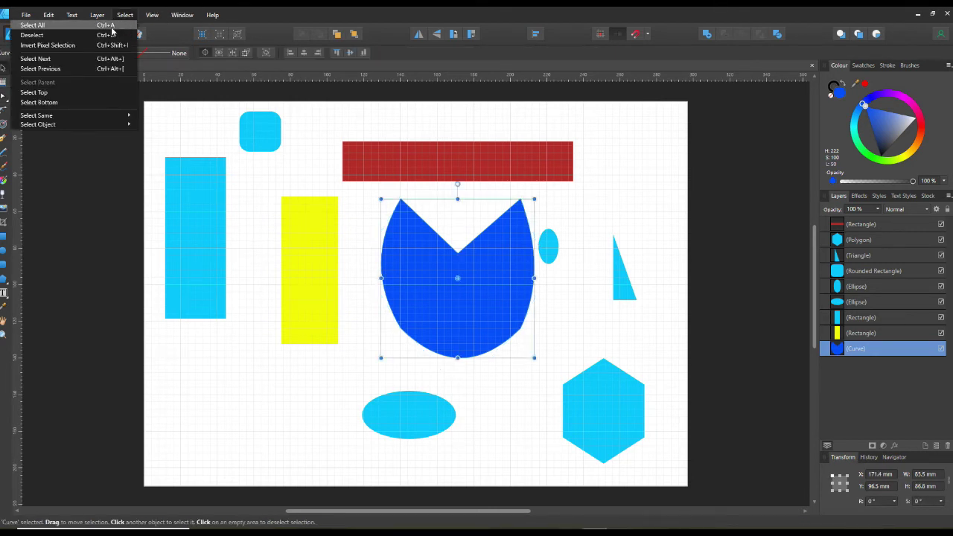
pyautogui.click(111, 27)
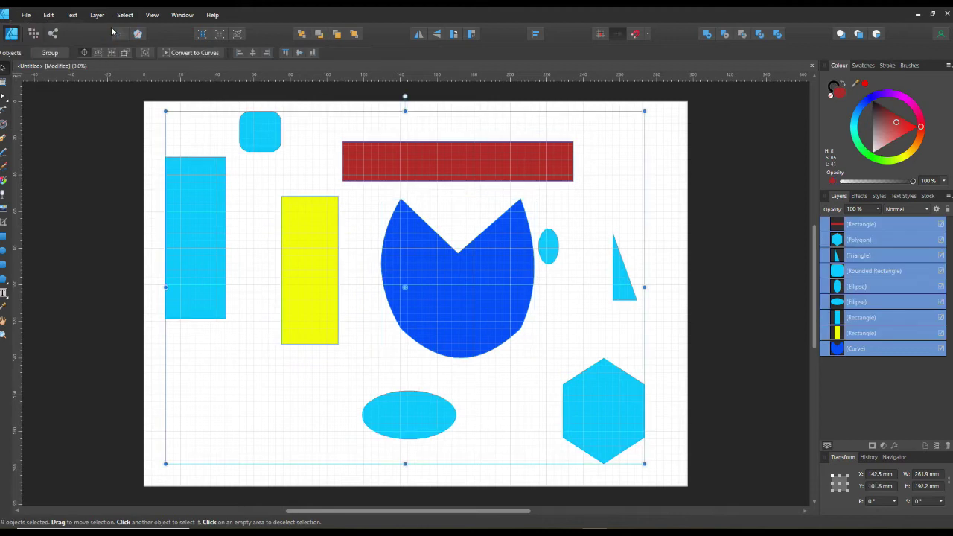
# - Delete all the selected shapes from the page
pyautogui.click(49, 14)
pyautogui.click(20, 139)
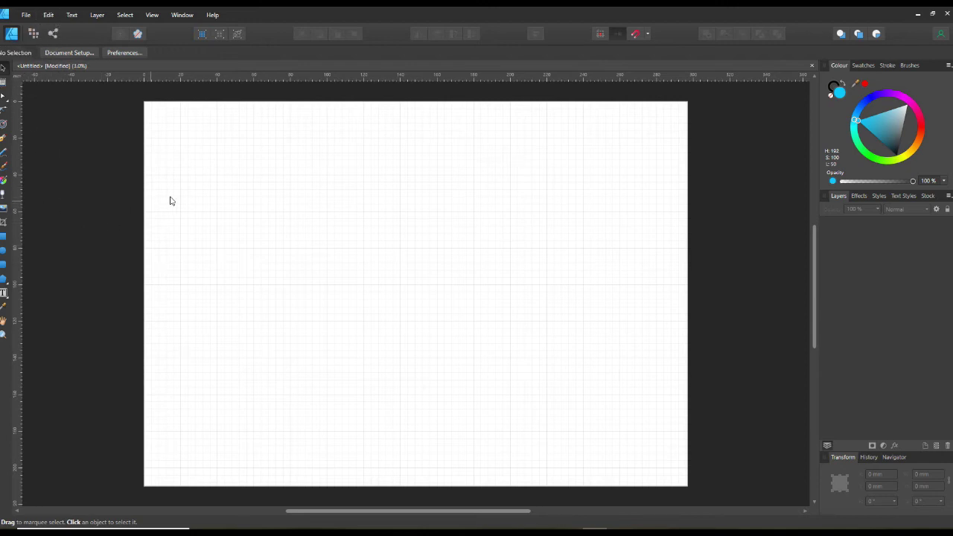
pyautogui.rightClick(206, 182)
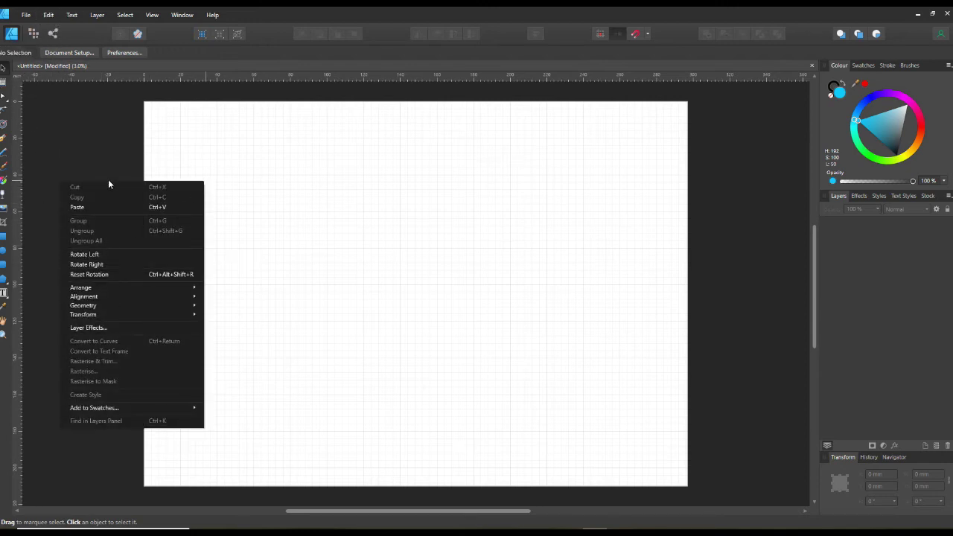
pyautogui.click(313, 295)
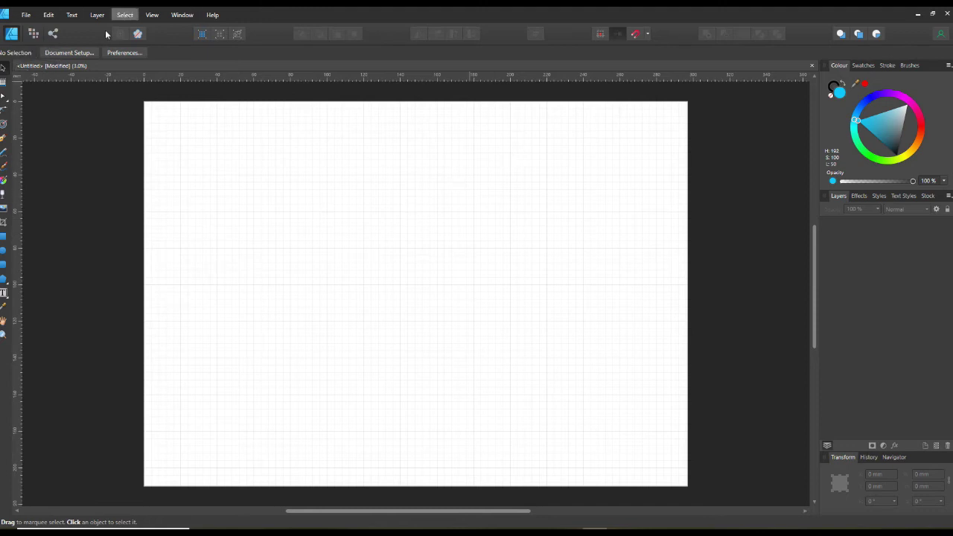
# - Open the Knight.afdesign document from the Desktop folder
pyautogui.click(26, 15)
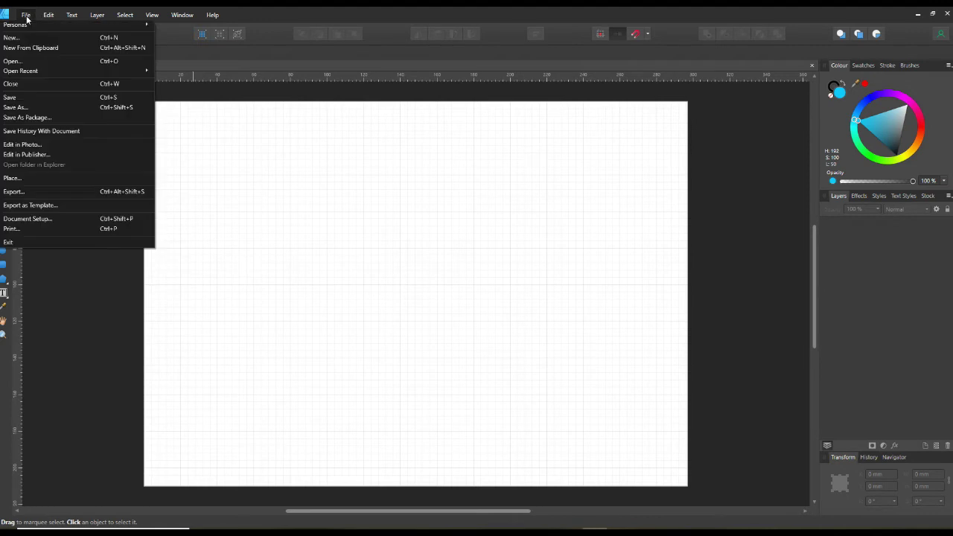
pyautogui.click(33, 64)
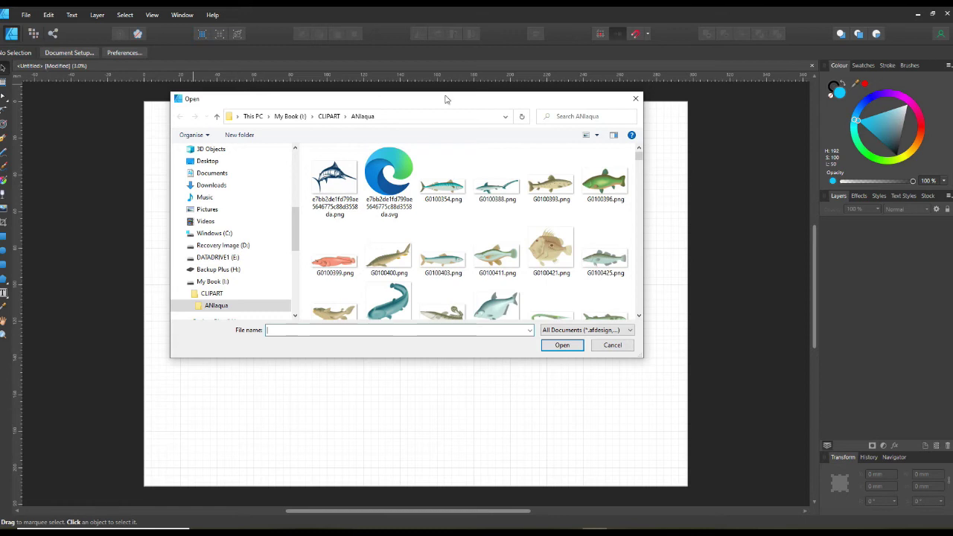
pyautogui.click(252, 117)
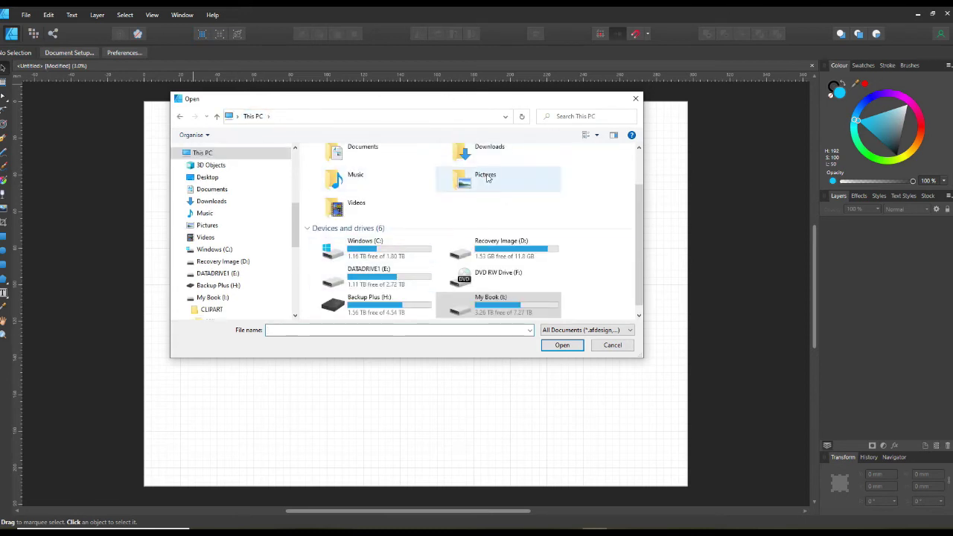
pyautogui.scroll(1, 491, 183)
pyautogui.click(491, 177)
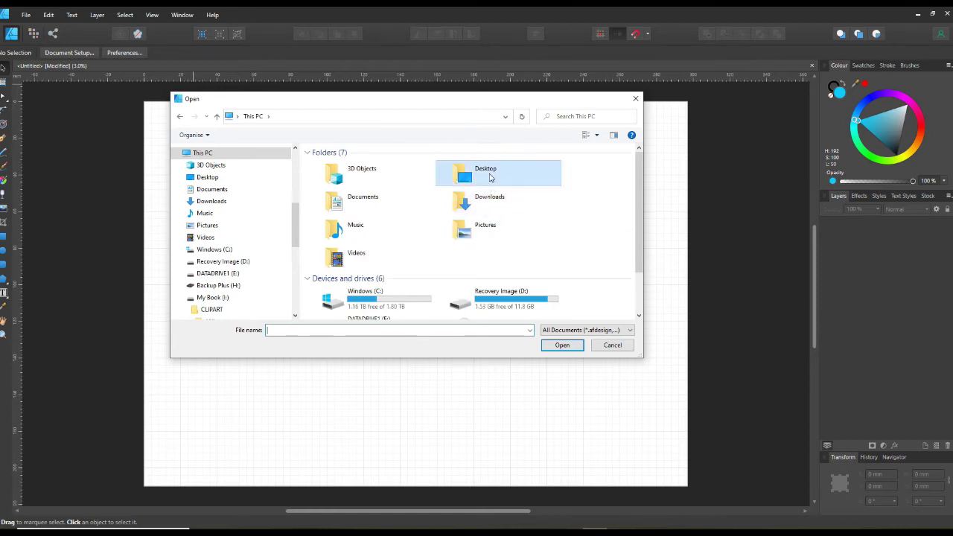
pyautogui.doubleClick(490, 177)
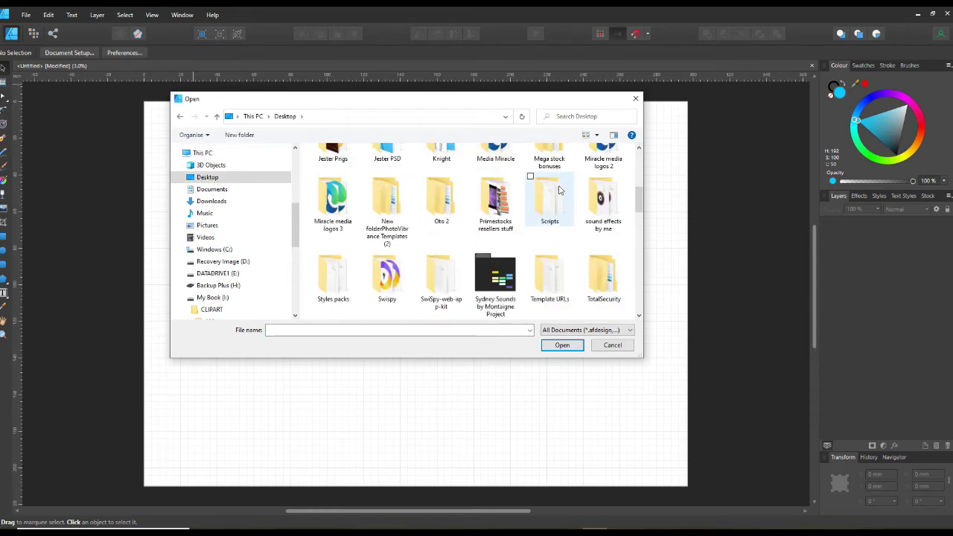
pyautogui.scroll(-2, 560, 191)
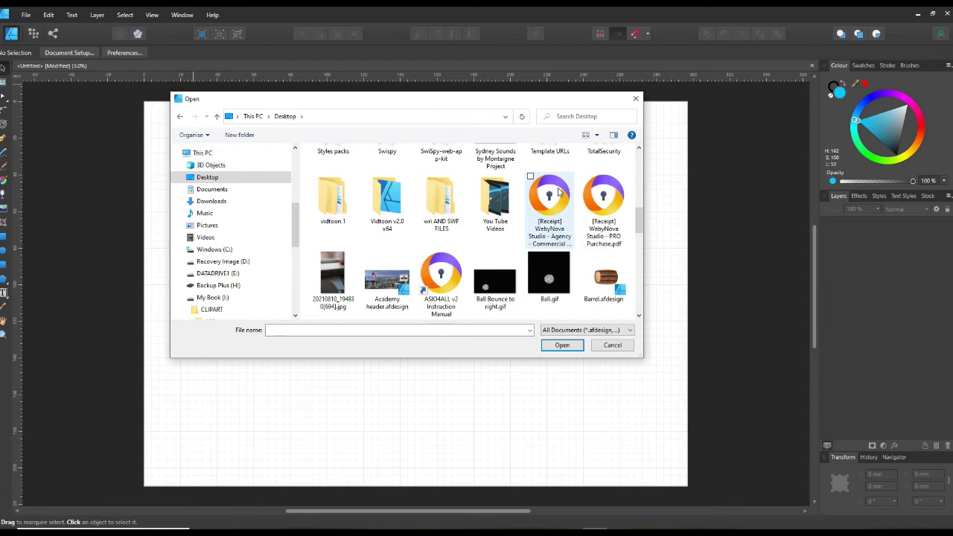
pyautogui.scroll(-2, 558, 192)
pyautogui.click(596, 277)
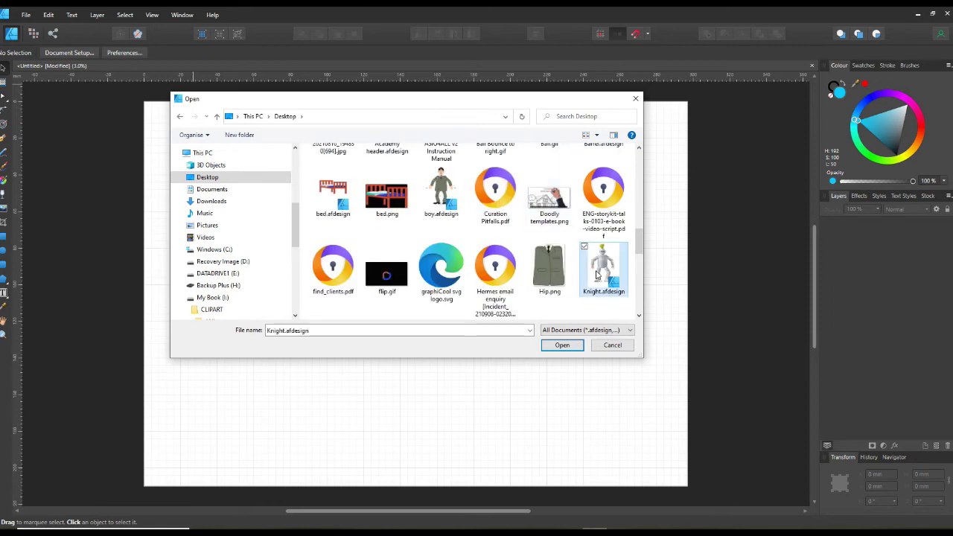
pyautogui.click(562, 345)
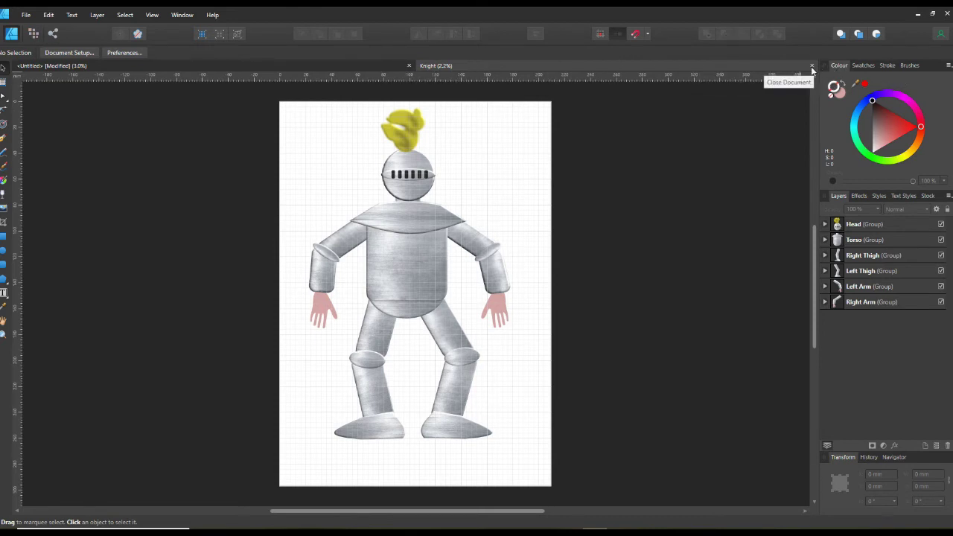
# - Select the knight's Head group in the Knight document and copy it
pyautogui.click(320, 65)
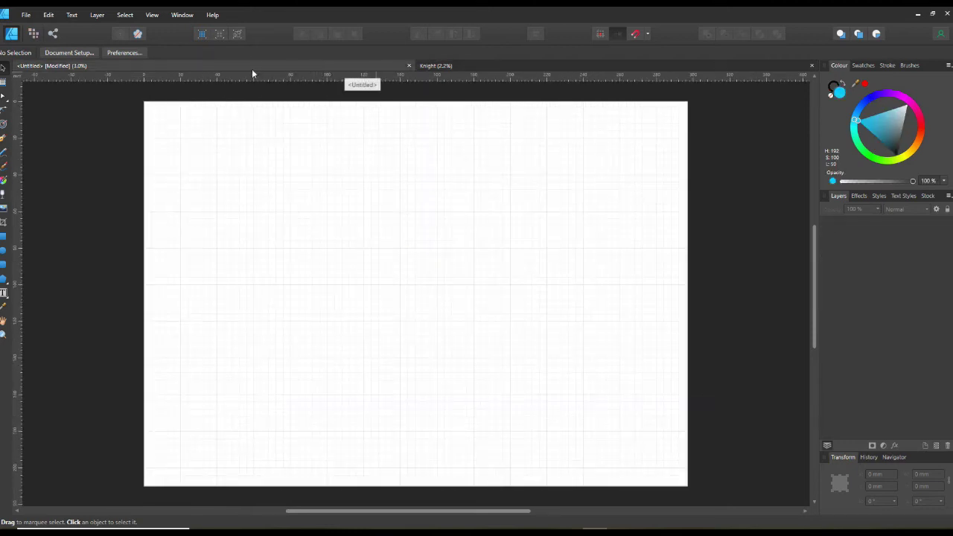
pyautogui.click(725, 70)
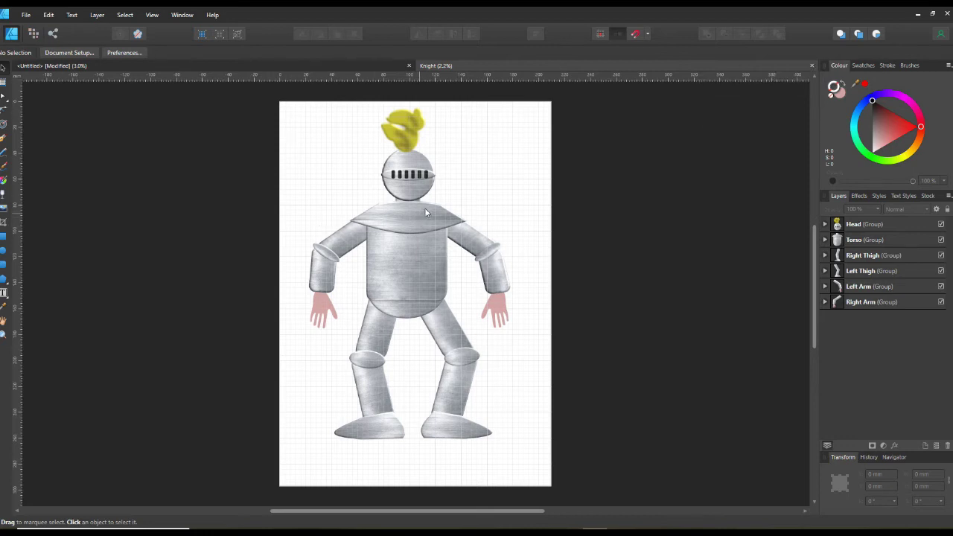
pyautogui.moveTo(348, 117); pyautogui.dragTo(497, 230)
pyautogui.moveTo(312, 104); pyautogui.dragTo(526, 240)
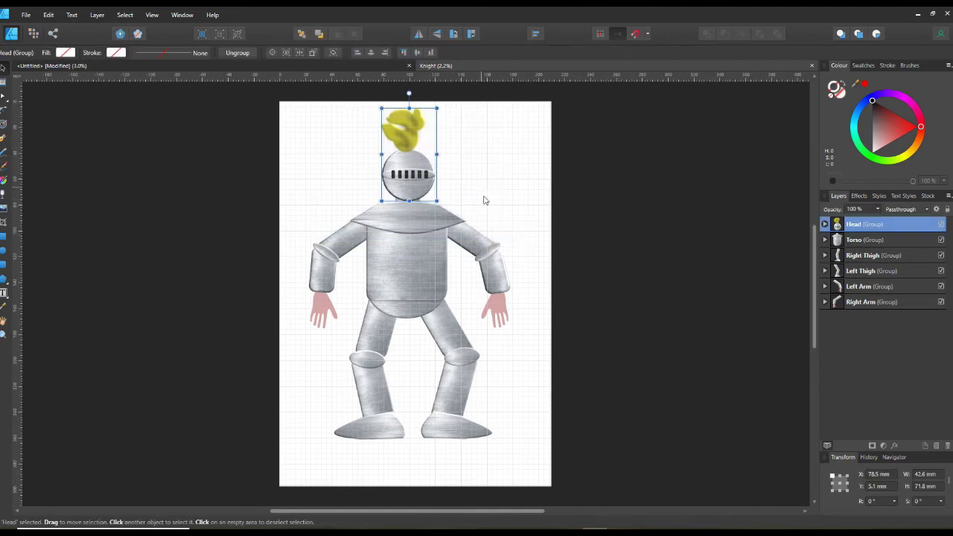
pyautogui.rightClick(398, 172)
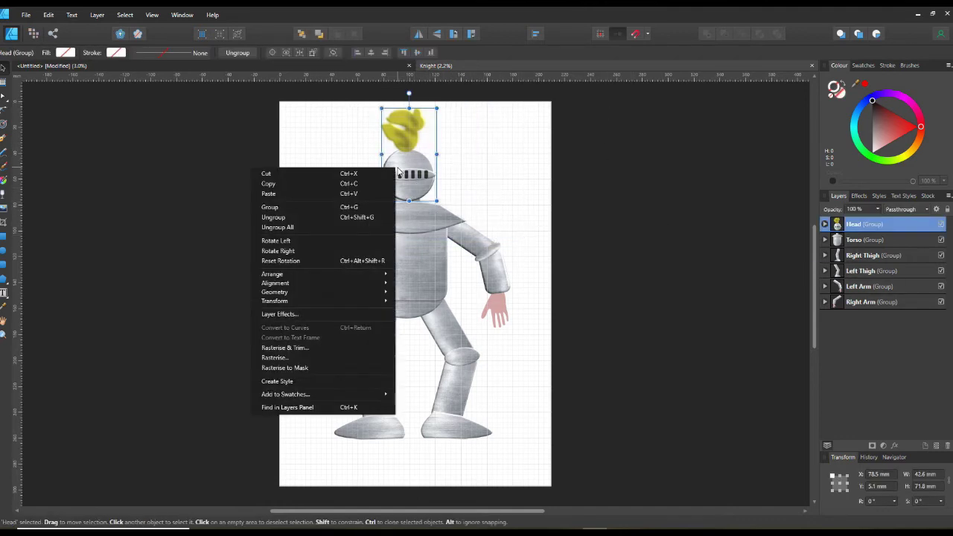
pyautogui.click(342, 183)
# - Paste the head into the untitled document and move it near the page's upper middle, to about X 149.9 mm, Y 69.5 mm
pyautogui.click(328, 69)
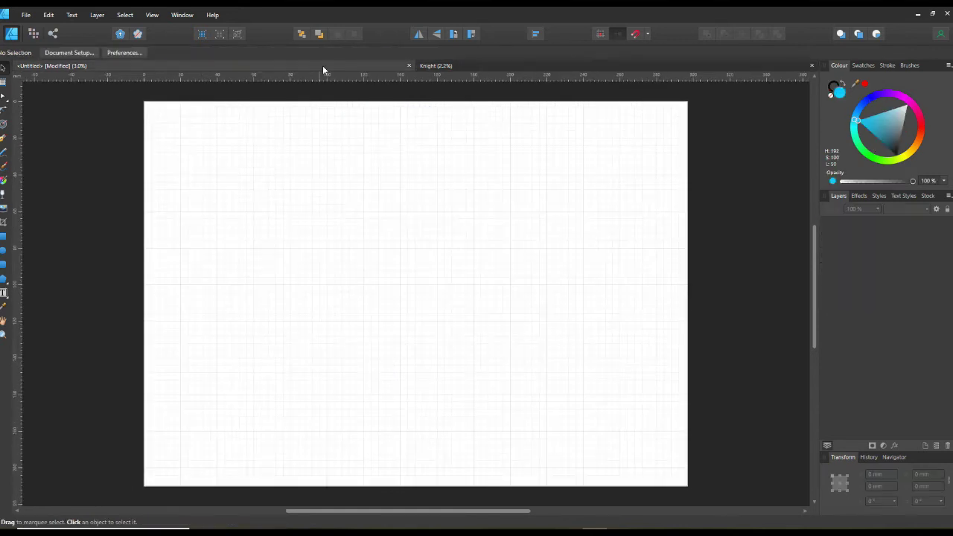
pyautogui.rightClick(388, 211)
pyautogui.click(278, 234)
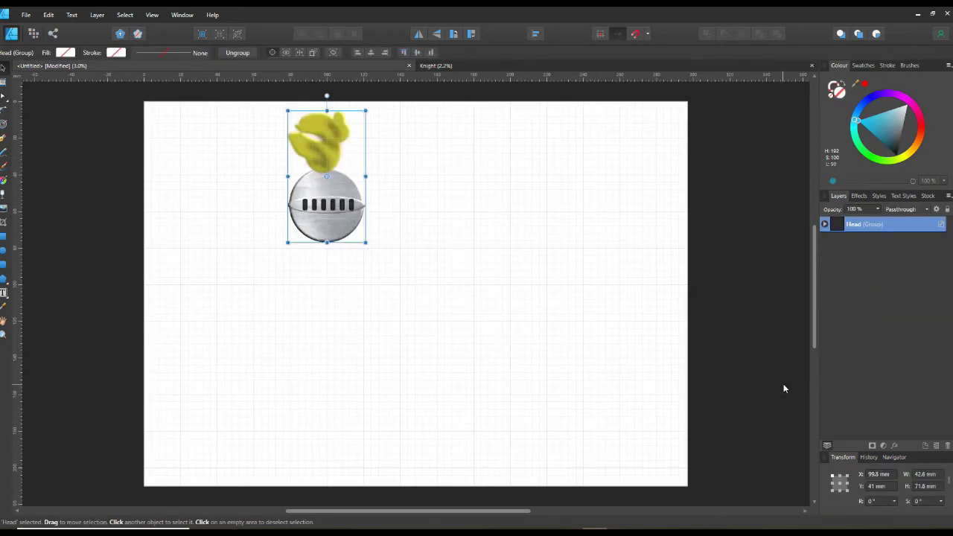
pyautogui.moveTo(334, 226); pyautogui.dragTo(427, 279)
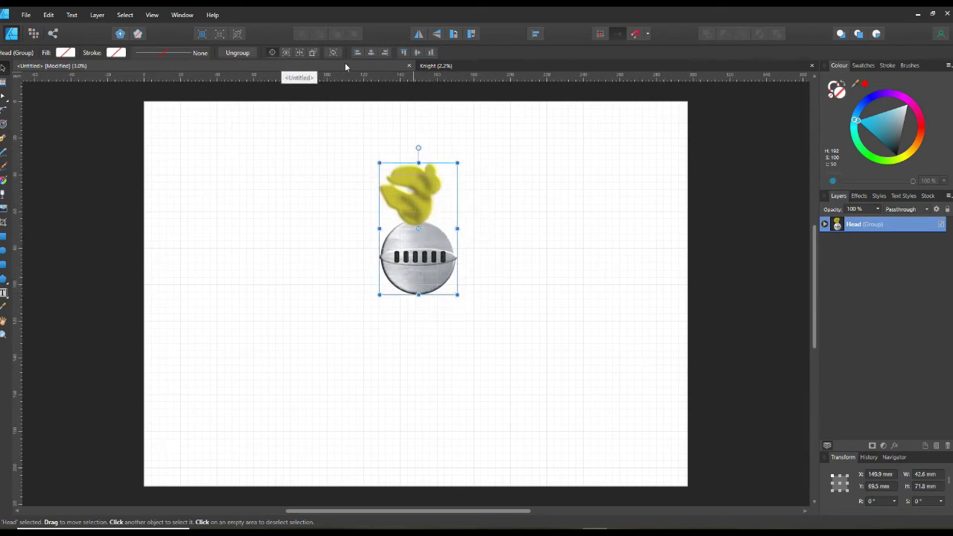
# - Cut the knight's head from the untitled page
pyautogui.rightClick(424, 237)
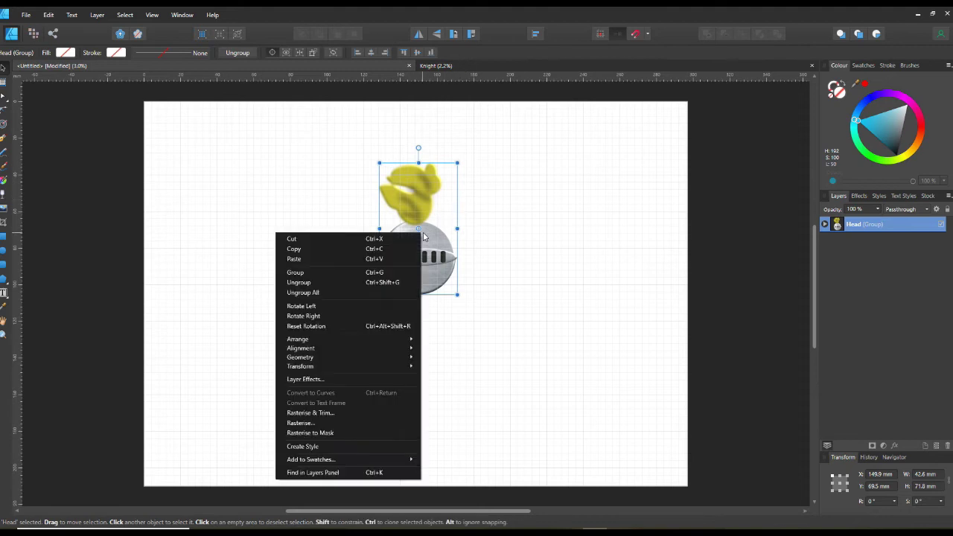
pyautogui.click(337, 240)
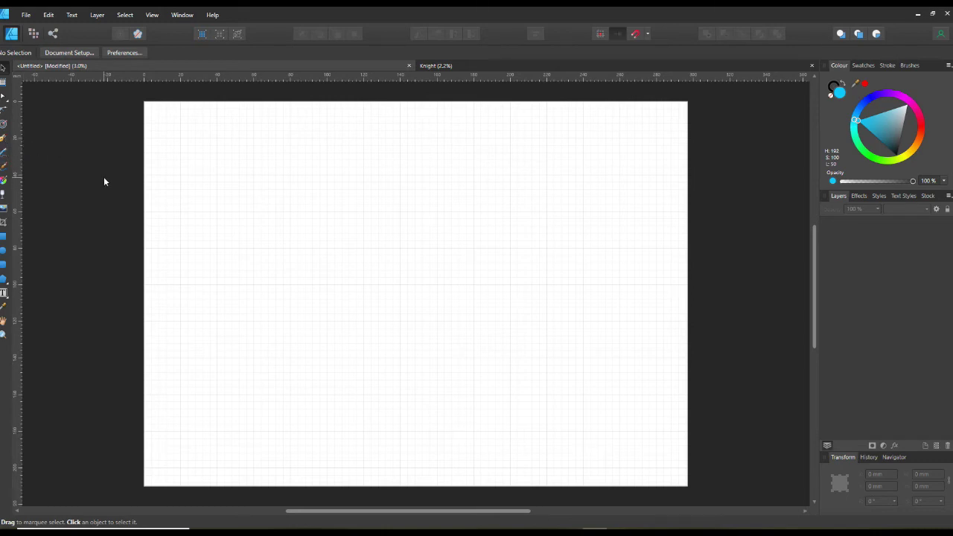
# - Draw an eight-node straight-edged outline with the Pen Tool and continue it with curved segments, about 151 × 131.5 mm overall
pyautogui.click(3, 141)
pyautogui.click(241, 164)
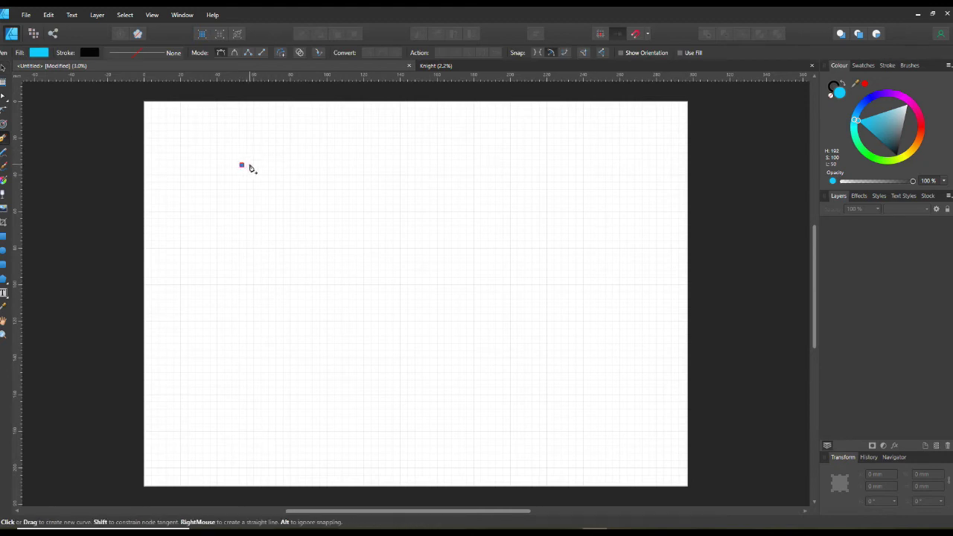
pyautogui.click(327, 165)
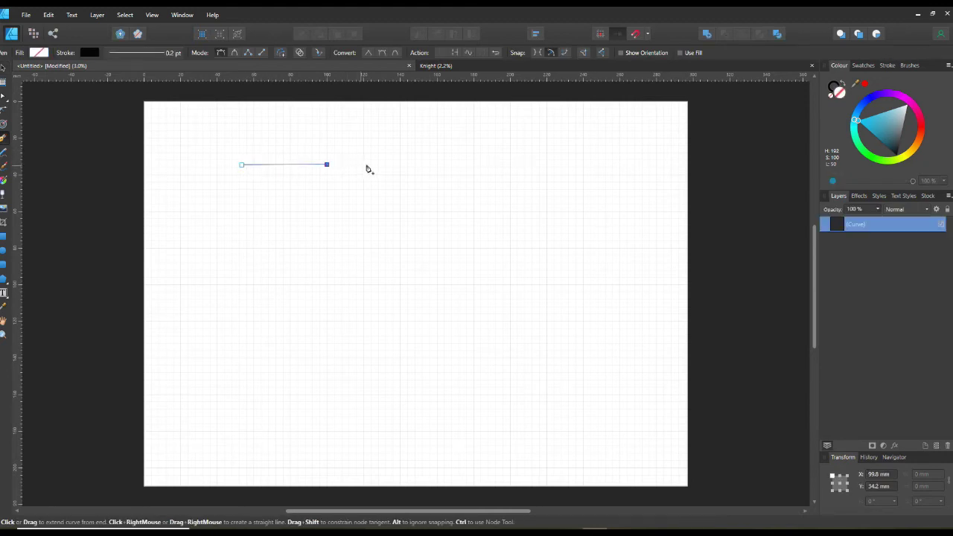
pyautogui.click(426, 170)
pyautogui.click(424, 201)
pyautogui.click(393, 228)
pyautogui.click(308, 235)
pyautogui.click(250, 222)
pyautogui.click(234, 177)
pyautogui.click(242, 165)
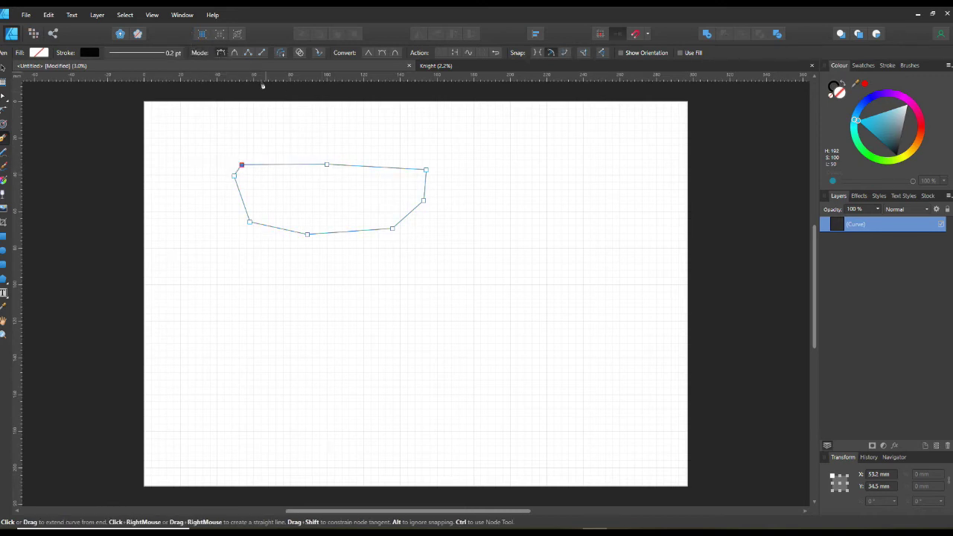
pyautogui.moveTo(482, 174); pyautogui.dragTo(453, 309)
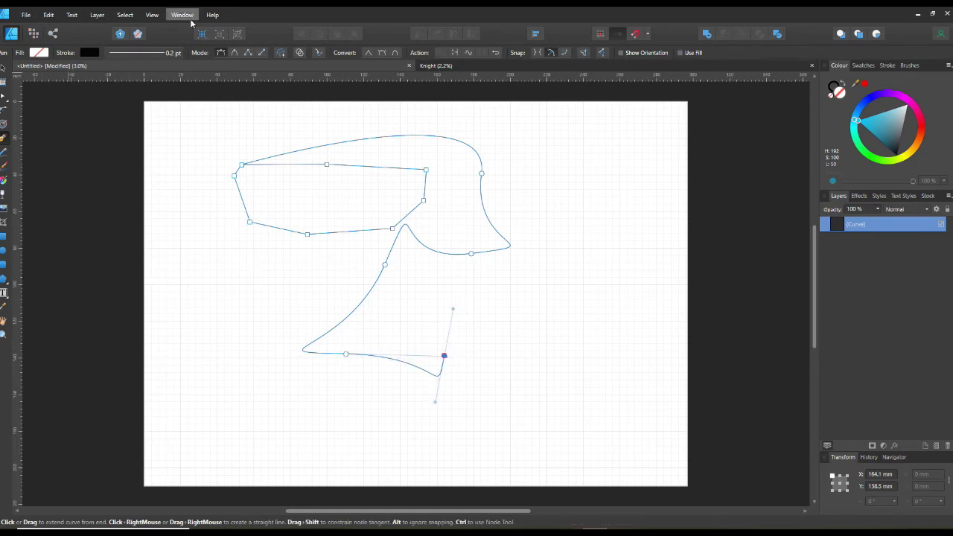
# - Switch to the Move Tool, select everything on the page and delete the pen-drawn curve
pyautogui.click(124, 15)
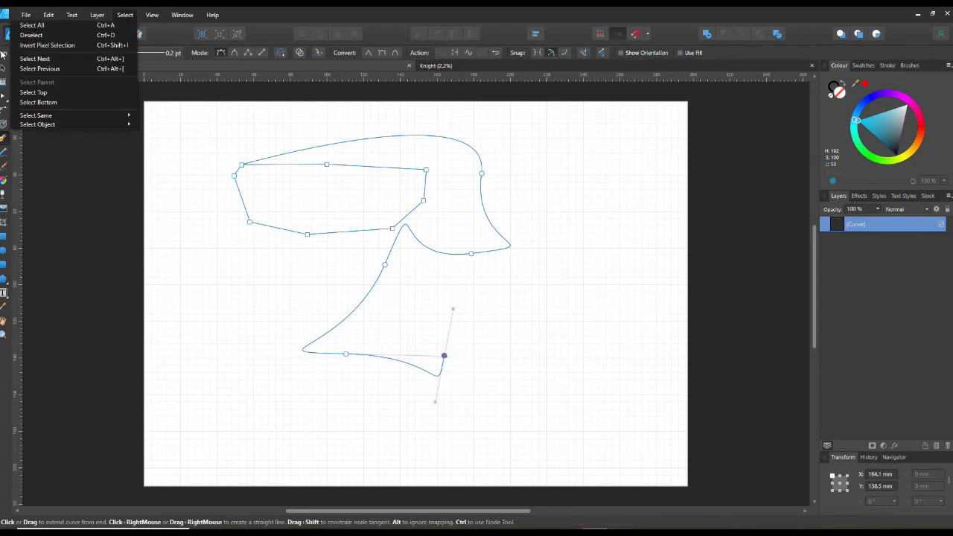
pyautogui.click(3, 55)
pyautogui.click(125, 14)
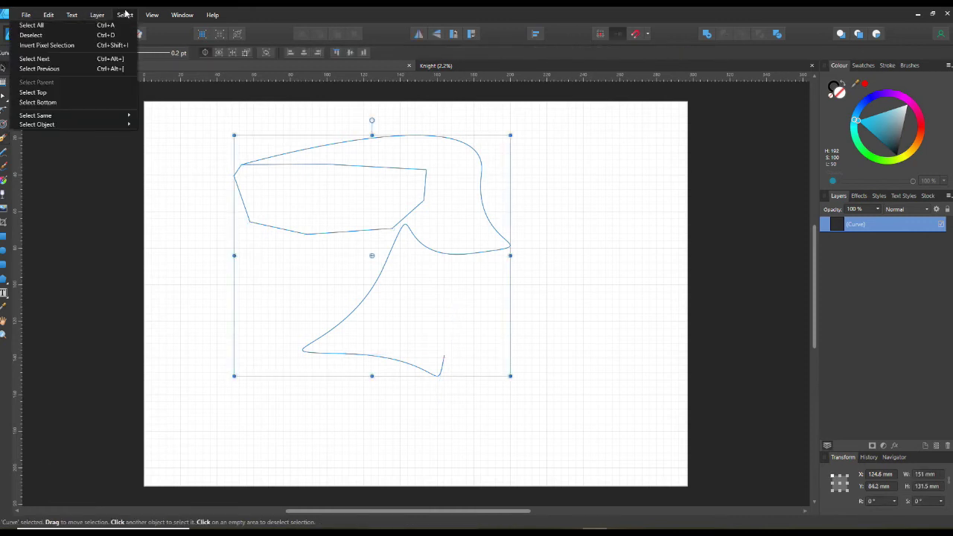
pyautogui.click(82, 25)
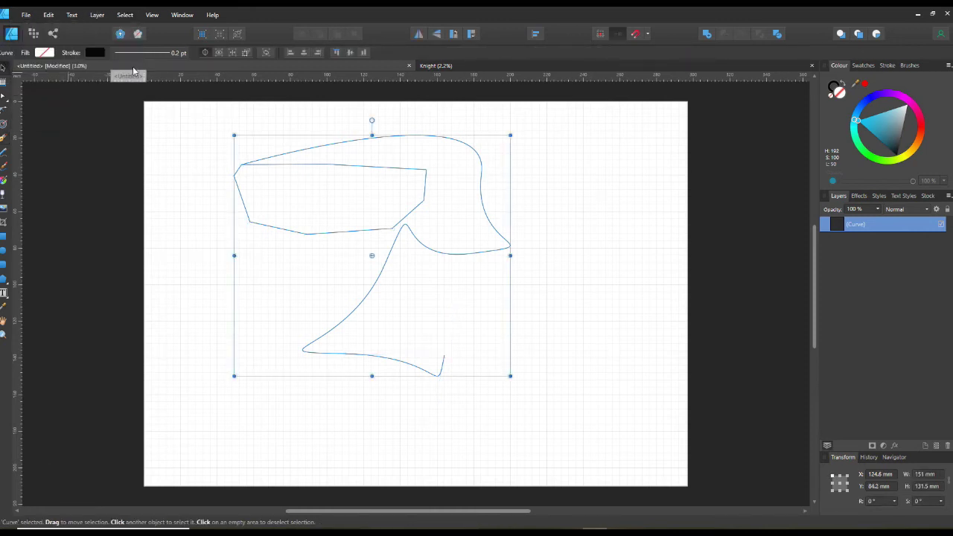
pyautogui.click(48, 14)
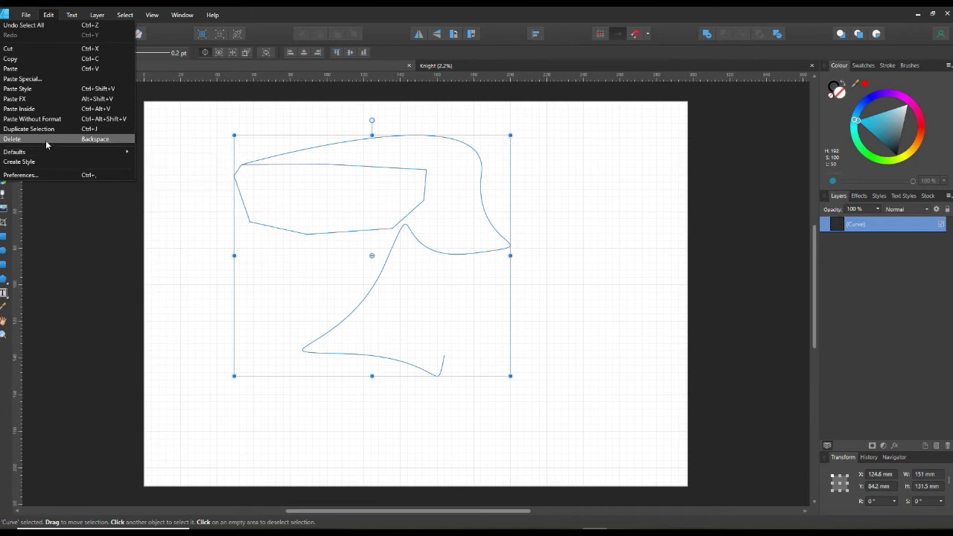
pyautogui.click(45, 139)
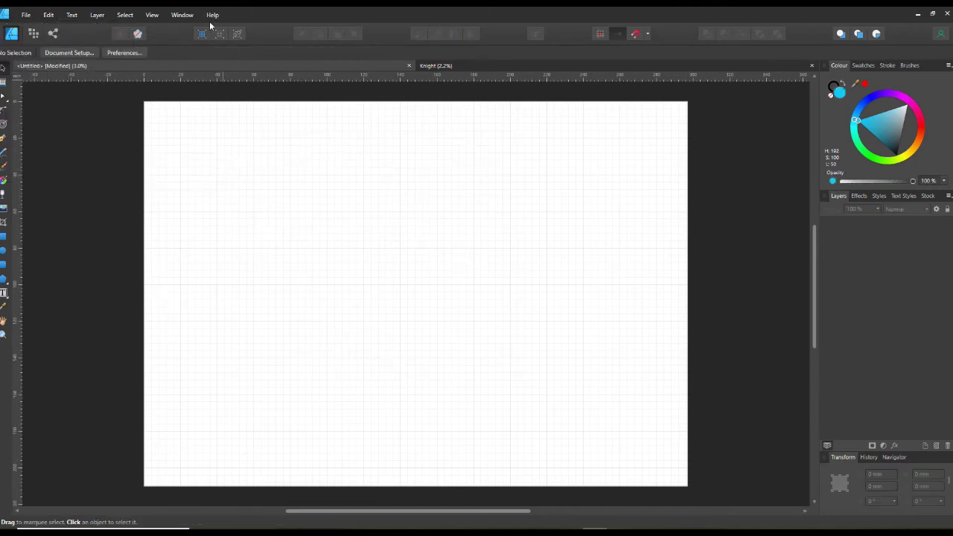
# - Draw a closed freehand teardrop outline about 122 × 77 mm around the page's middle with the Pencil Tool
pyautogui.click(3, 155)
pyautogui.moveTo(241, 284)
pyautogui.mouseDown()
pyautogui.moveTo(260, 310)
pyautogui.moveTo(318, 341)
pyautogui.moveTo(395, 345)
pyautogui.moveTo(451, 305)
pyautogui.moveTo(464, 248)
pyautogui.moveTo(440, 215)
pyautogui.moveTo(360, 213)
pyautogui.moveTo(337, 221)
pyautogui.moveTo(282, 286)
pyautogui.moveTo(243, 284)
pyautogui.mouseUp()
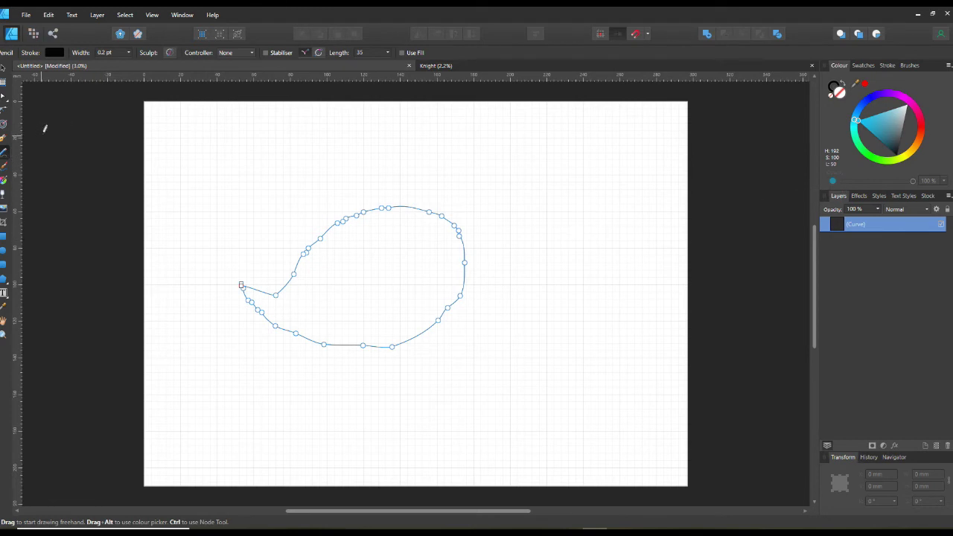
# - Switch to the Move Tool and fill the teardrop curve with red, changing the fill to bright cyan
pyautogui.click(4, 68)
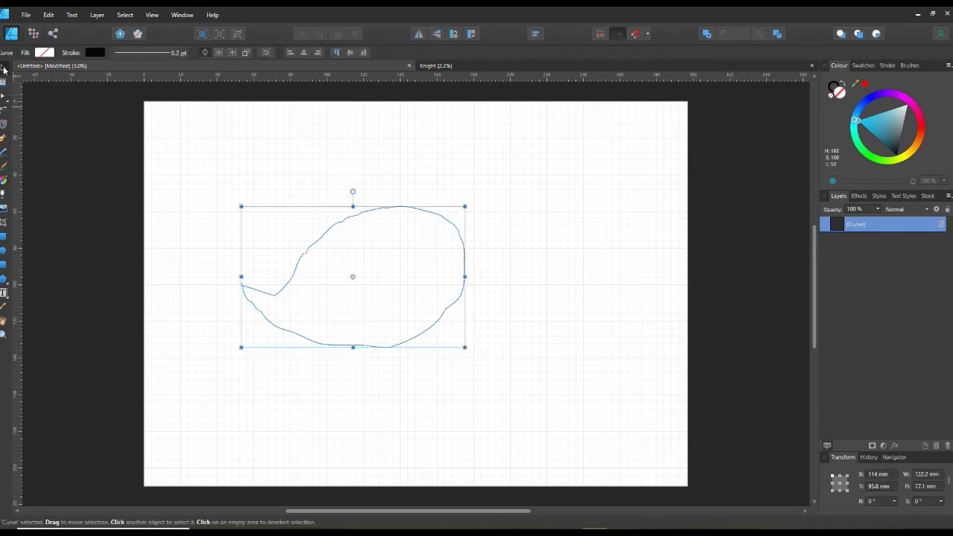
pyautogui.click(923, 127)
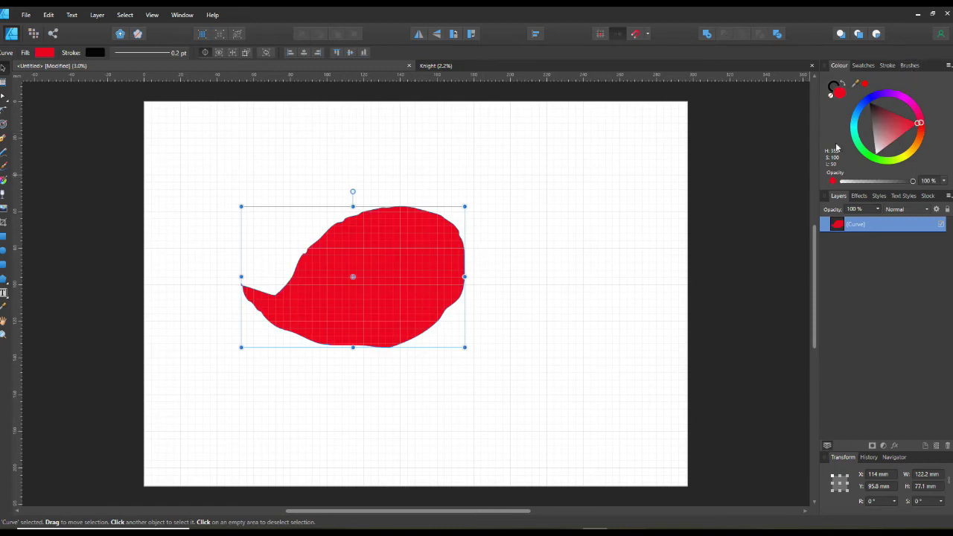
pyautogui.click(857, 123)
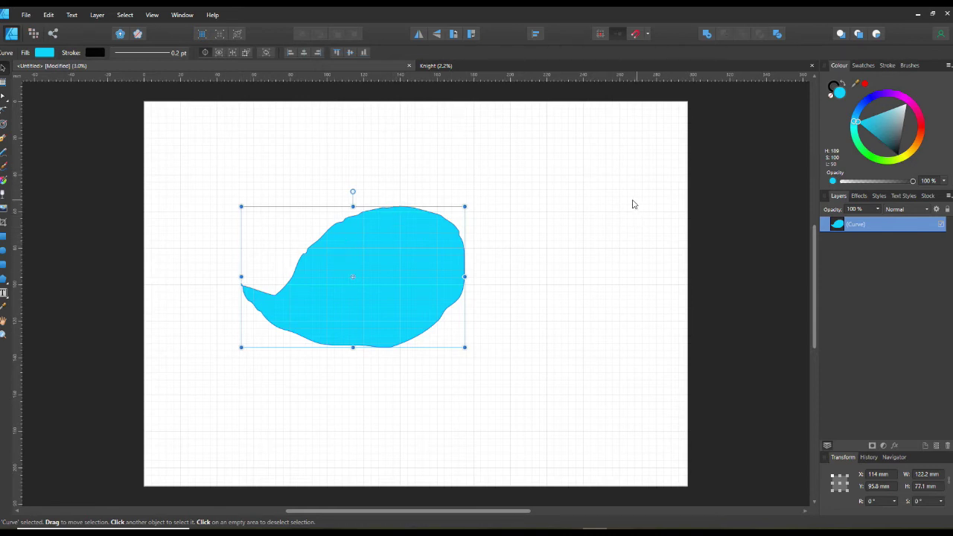
# - Thicken the teardrop curve's stroke to 8.7 pt
pyautogui.click(834, 86)
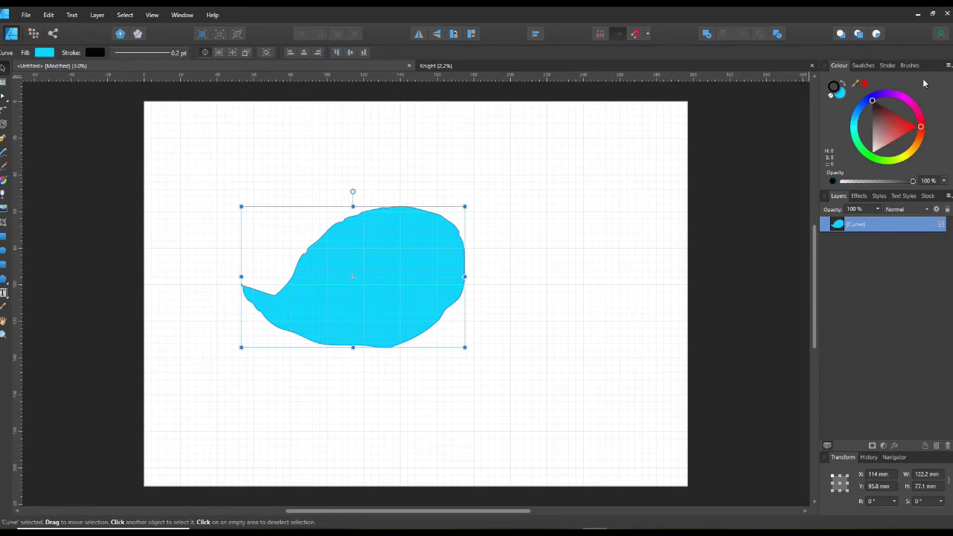
pyautogui.click(889, 66)
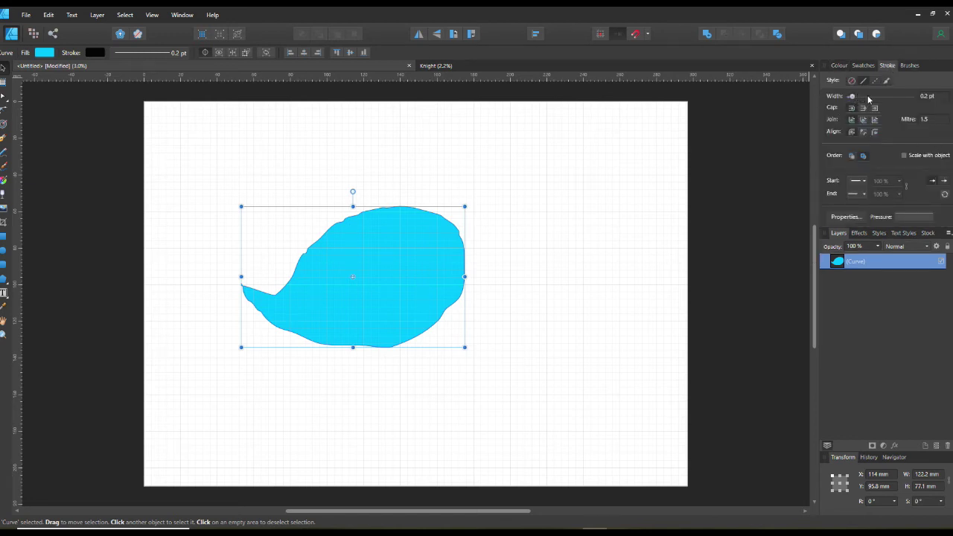
pyautogui.moveTo(853, 98); pyautogui.dragTo(874, 100)
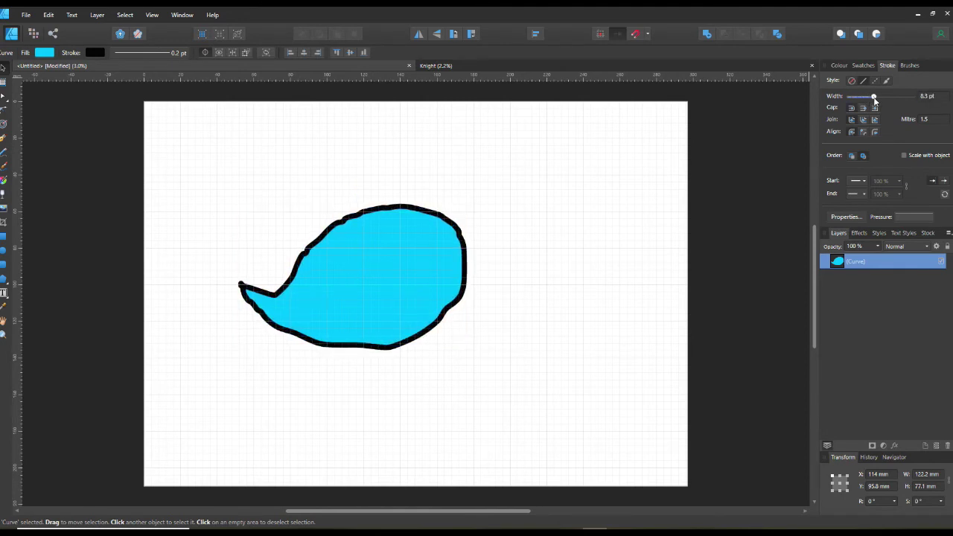
# - Colour the teardrop's stroke red, changing it to yellow-green
pyautogui.click(842, 66)
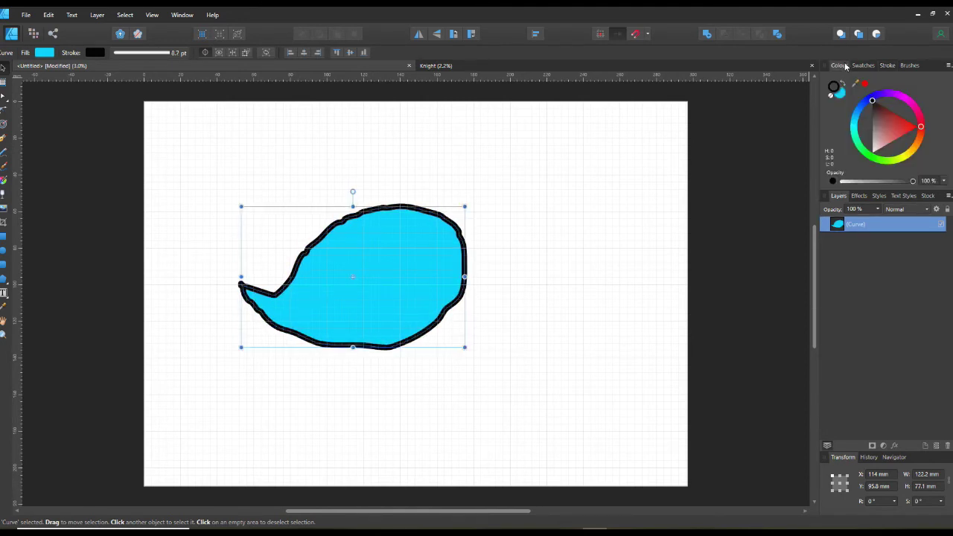
pyautogui.click(903, 125)
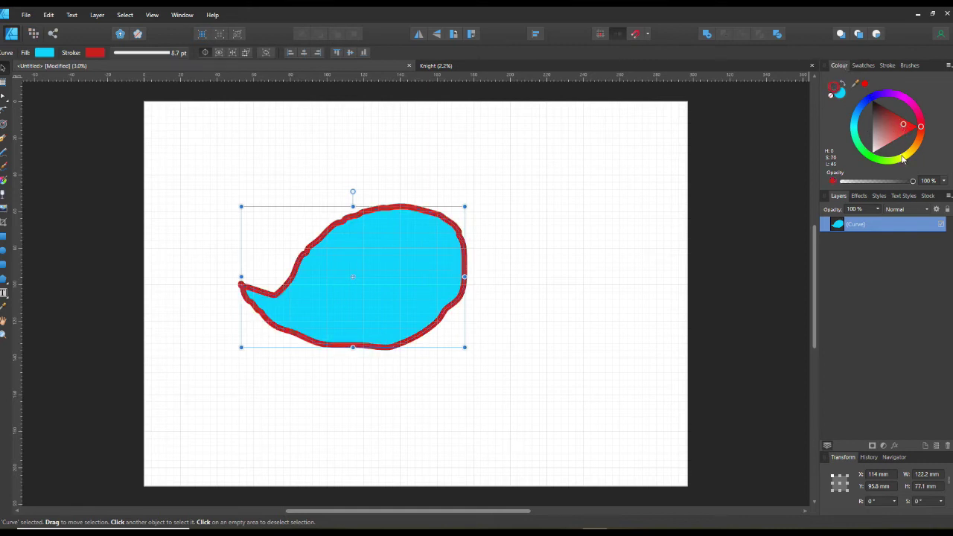
pyautogui.click(903, 159)
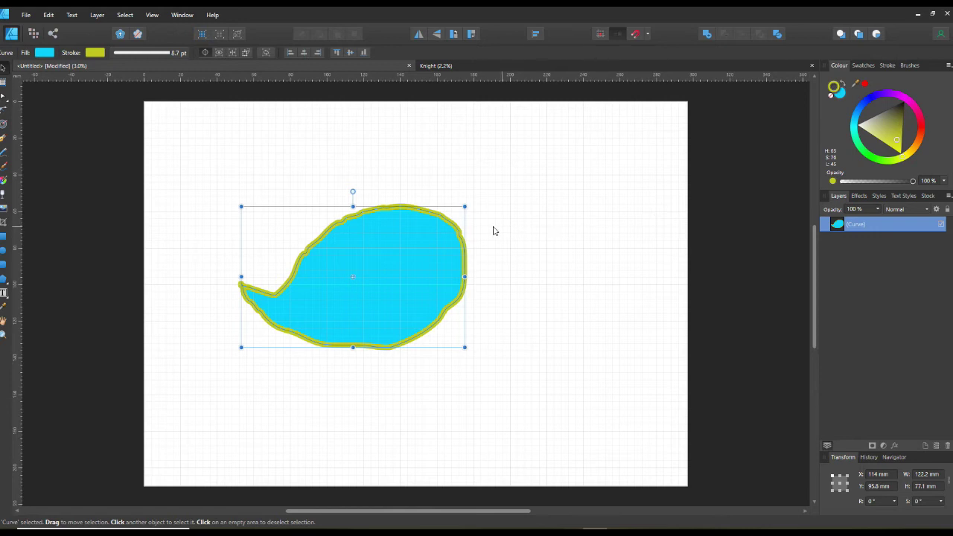
# - Remove the teardrop's fill and refill it with a muted light blue
pyautogui.click(841, 94)
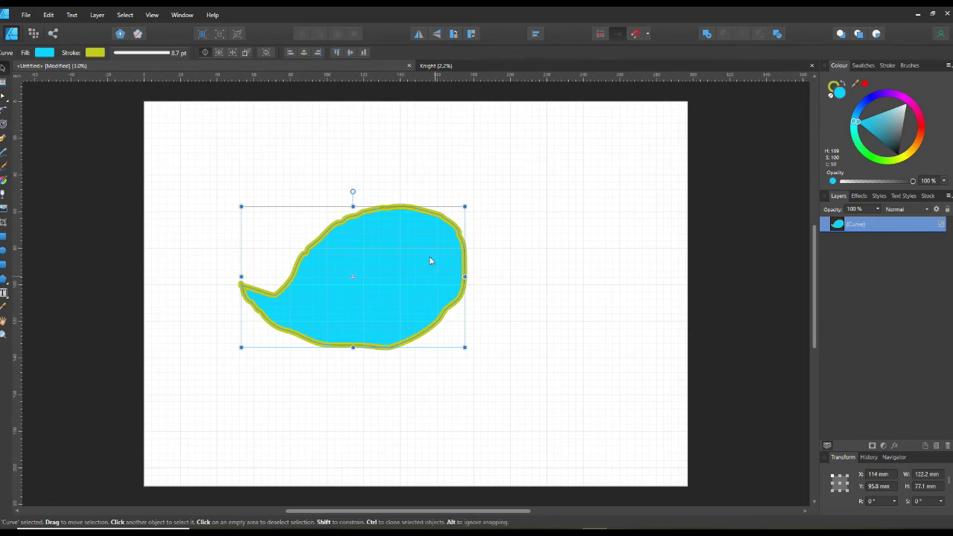
pyautogui.click(831, 98)
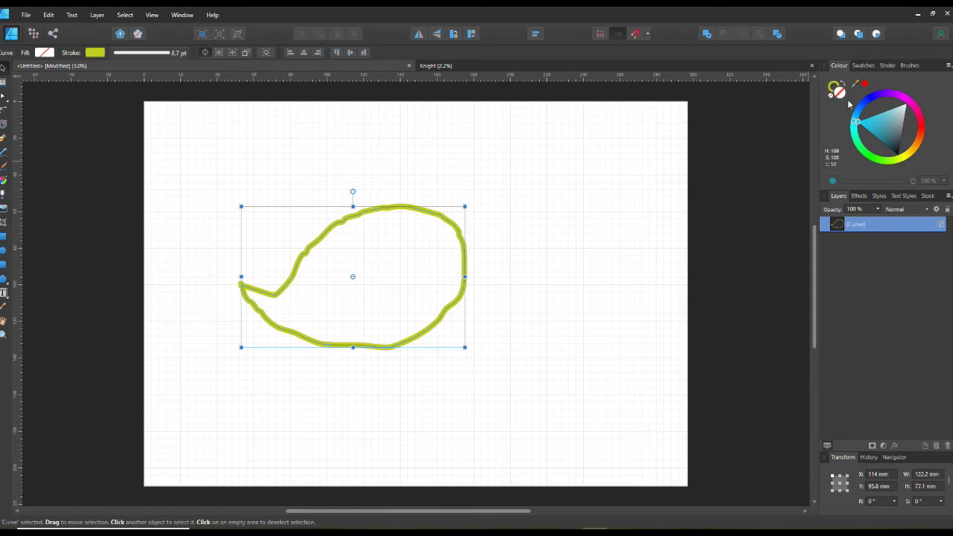
pyautogui.click(885, 121)
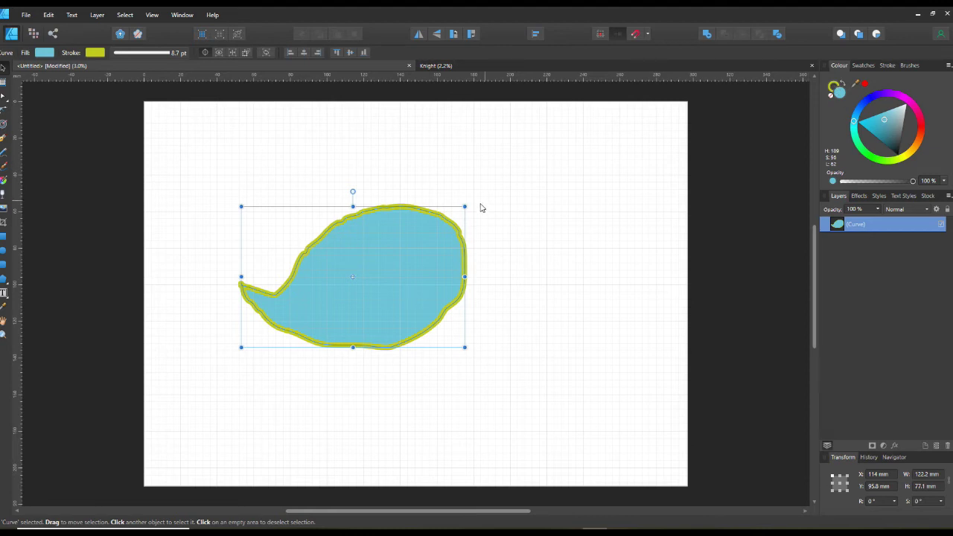
# - Remove the teardrop's stroke colour and apply a muted olive green to it
pyautogui.click(833, 87)
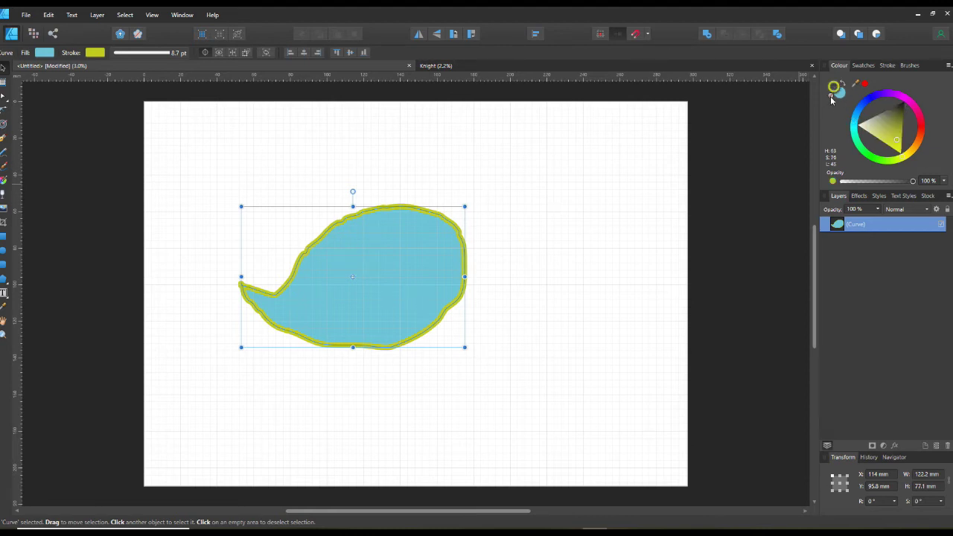
pyautogui.click(832, 95)
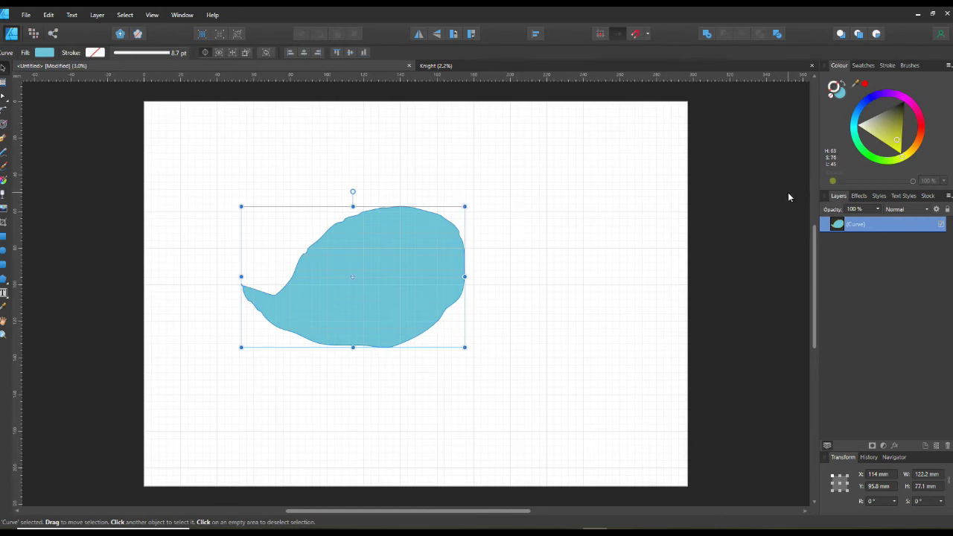
pyautogui.click(892, 128)
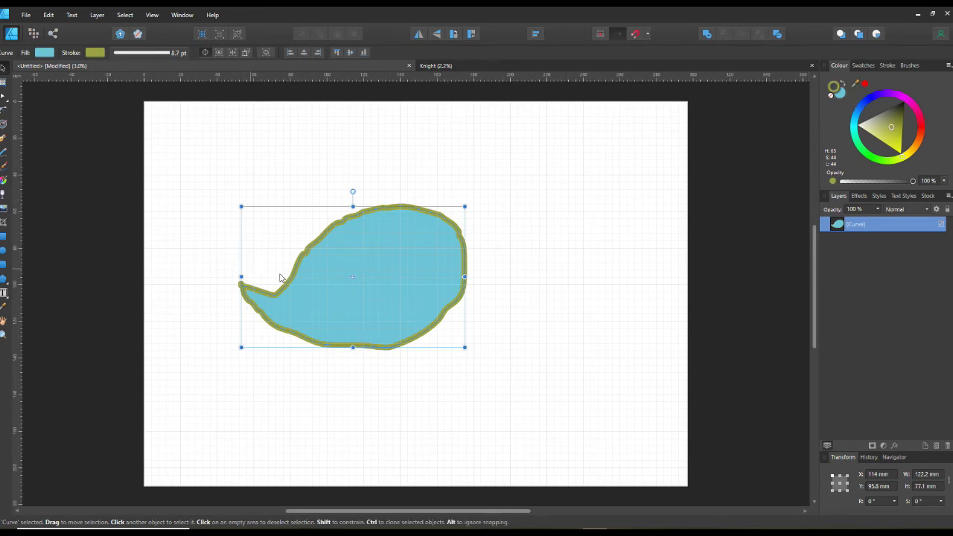
# - Swap the teardrop's fill and stroke colours and apply the stored red to both the stroke and the fill
pyautogui.click(844, 87)
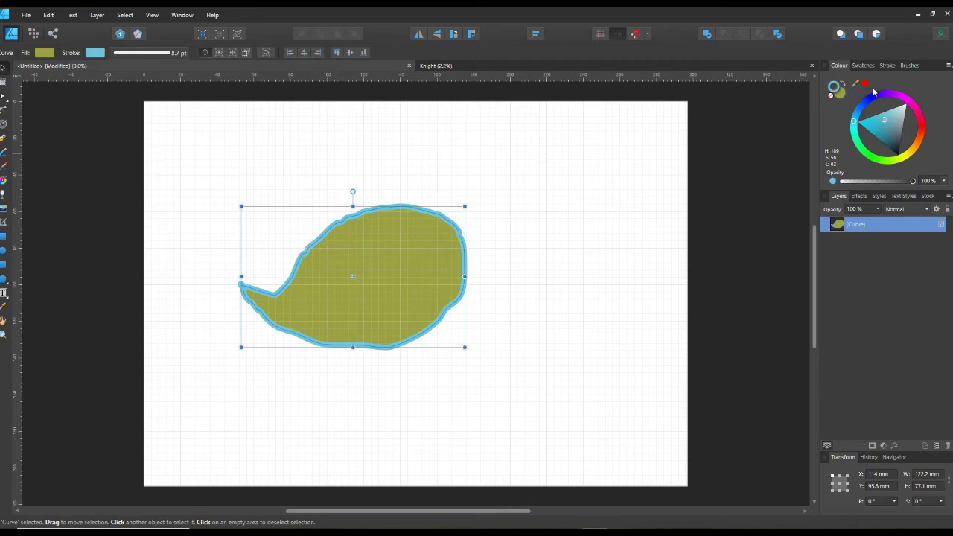
pyautogui.click(855, 86)
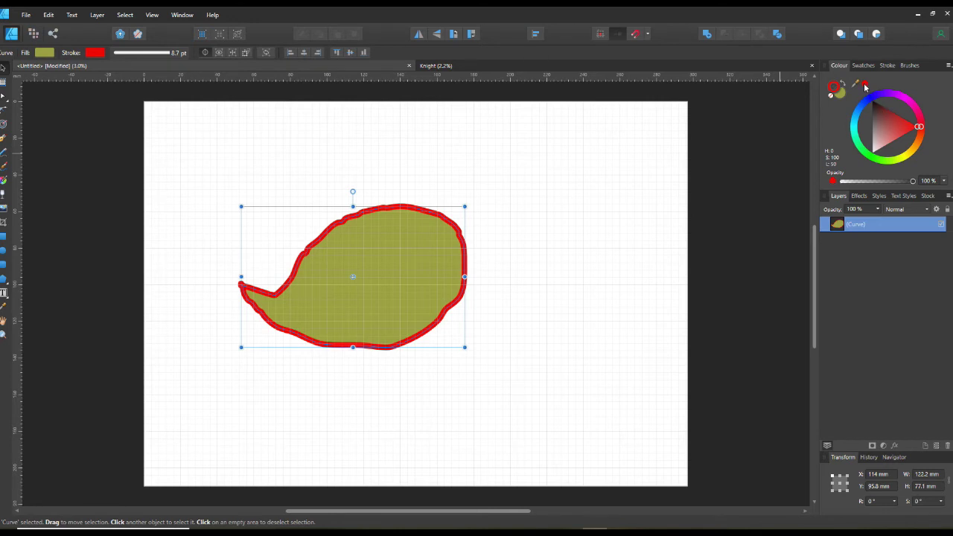
pyautogui.click(839, 94)
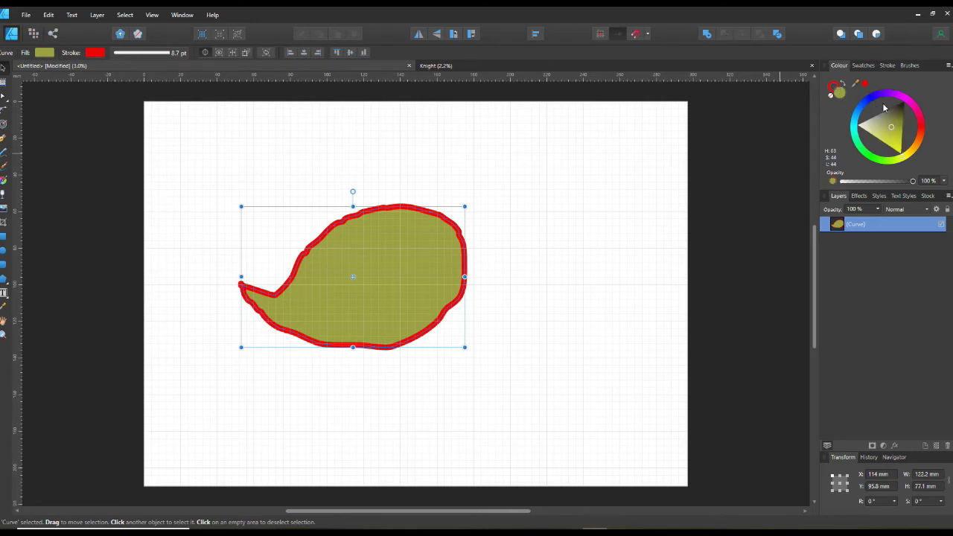
pyautogui.click(867, 86)
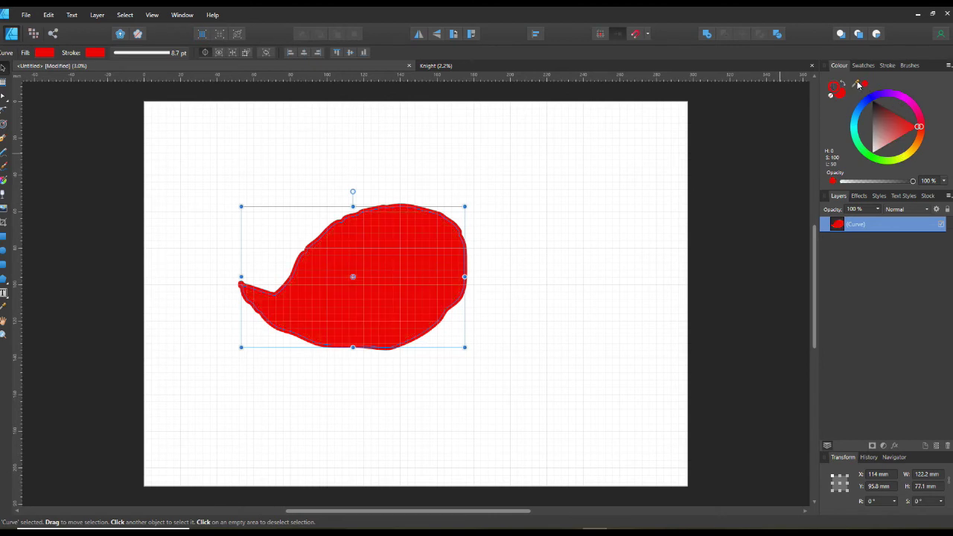
# - Set the teardrop's stroke to bright blue and its fill to bright yellow
pyautogui.click(859, 113)
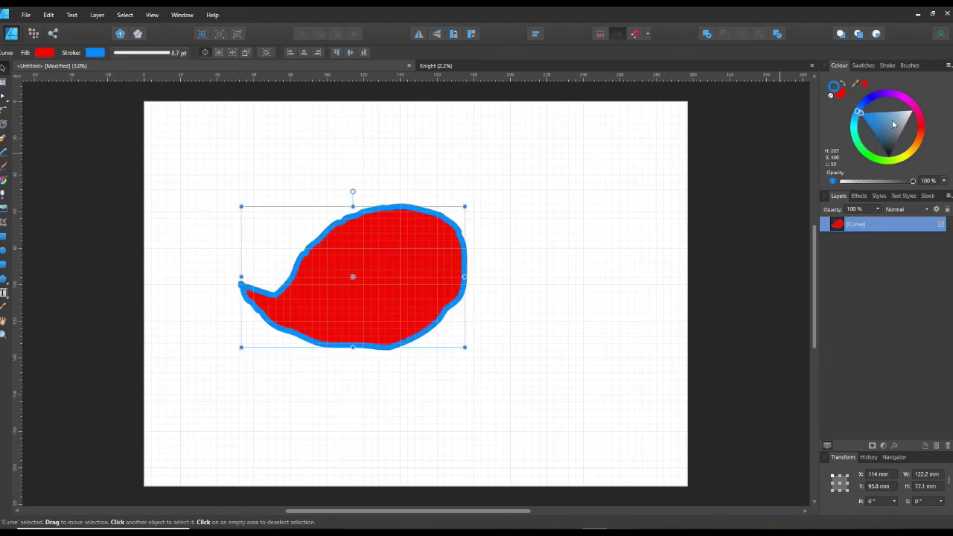
pyautogui.click(841, 95)
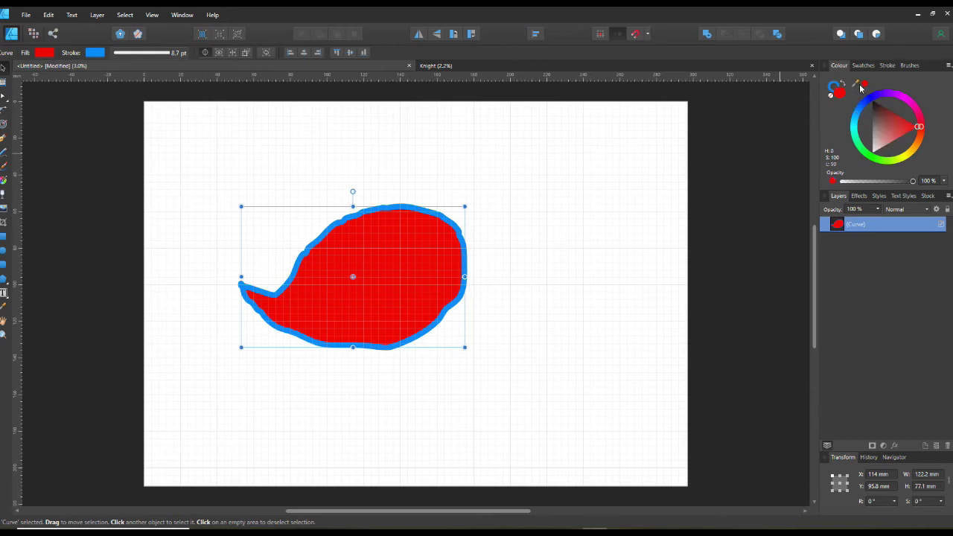
pyautogui.click(904, 159)
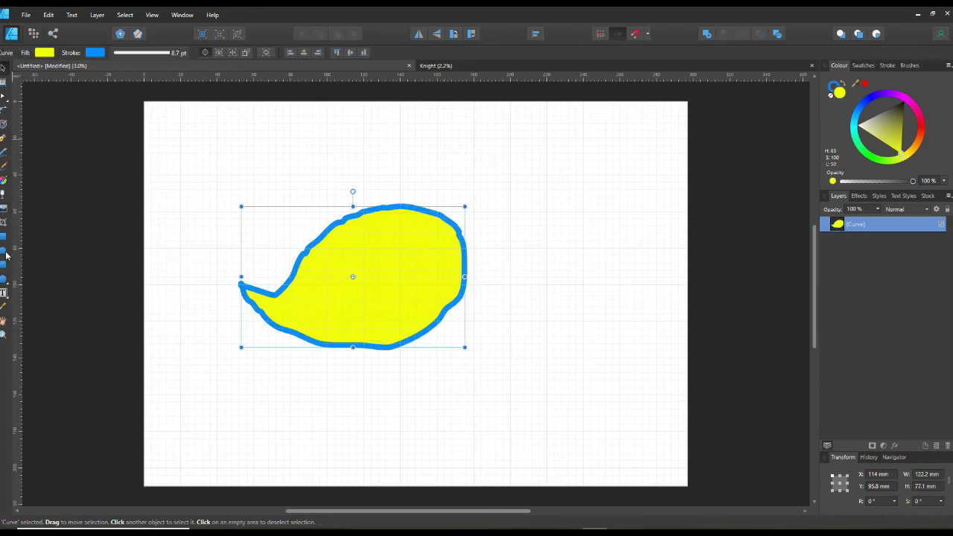
# - Draw a seven-node wavy curve above the teardrop with the Pen Tool in Smart mode, ending at about X 179, Y 42 mm
pyautogui.click(15, 145)
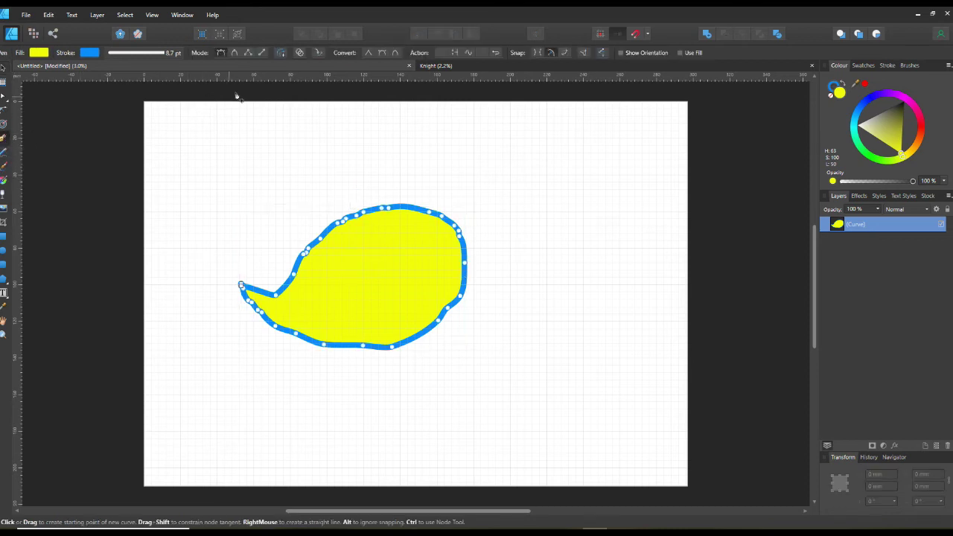
pyautogui.click(235, 53)
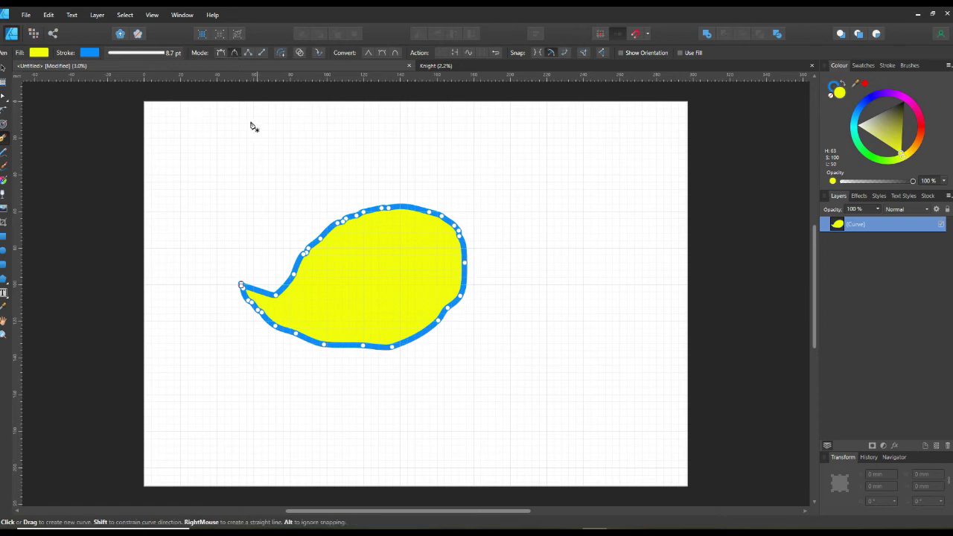
pyautogui.click(221, 176)
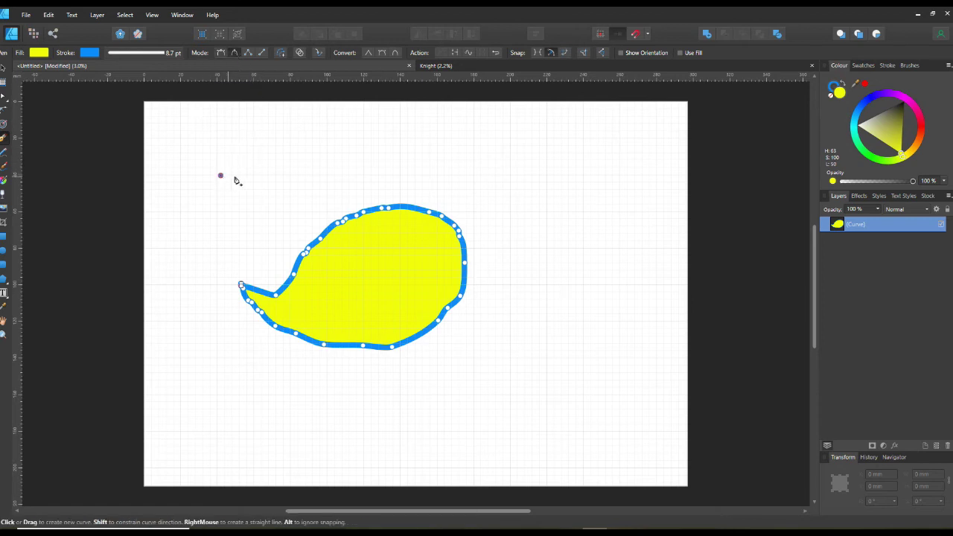
pyautogui.click(292, 175)
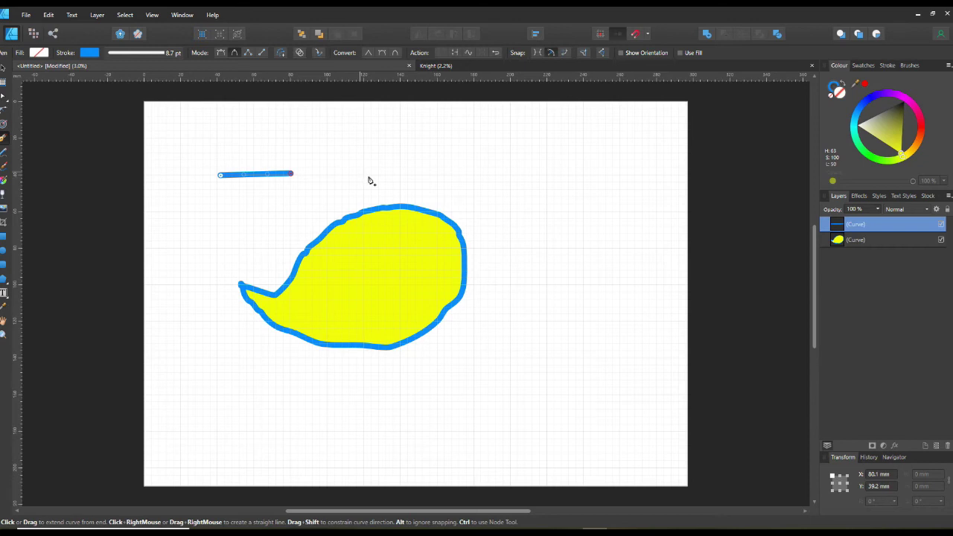
pyautogui.click(280, 224)
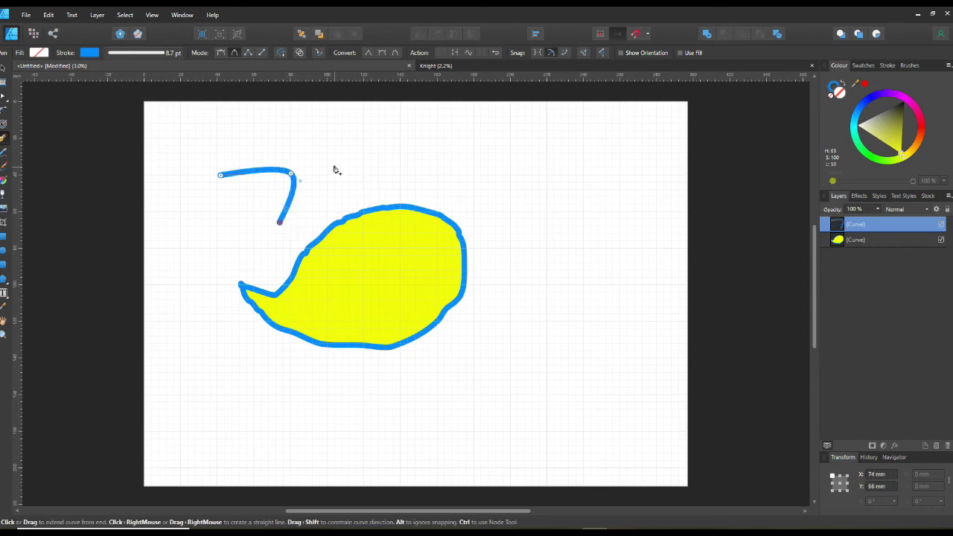
pyautogui.click(322, 208)
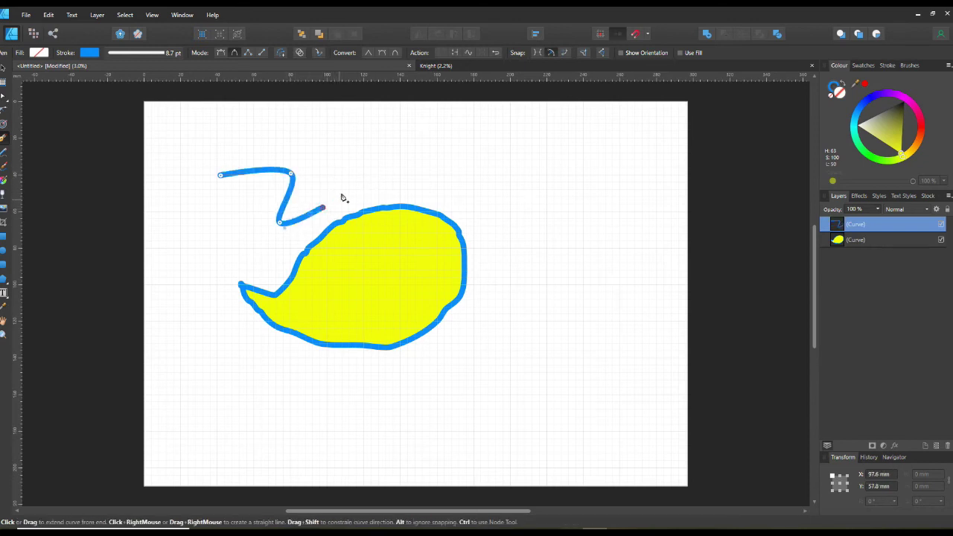
pyautogui.click(360, 153)
pyautogui.click(432, 153)
pyautogui.click(473, 180)
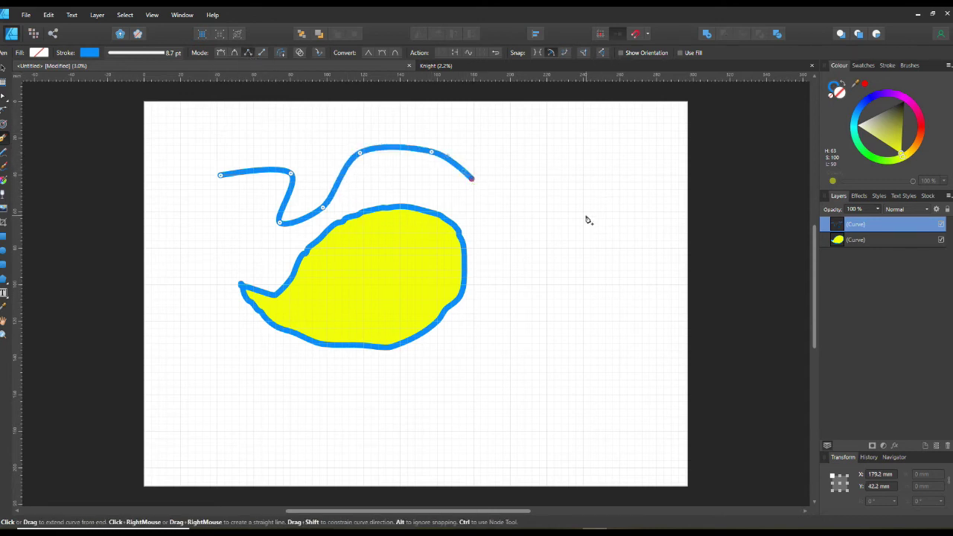
# - Extend the curve in Polygon mode with straight segments, closing a seven-sided loop at the node at about X 220, Y 61 mm
pyautogui.click(547, 213)
pyautogui.click(584, 175)
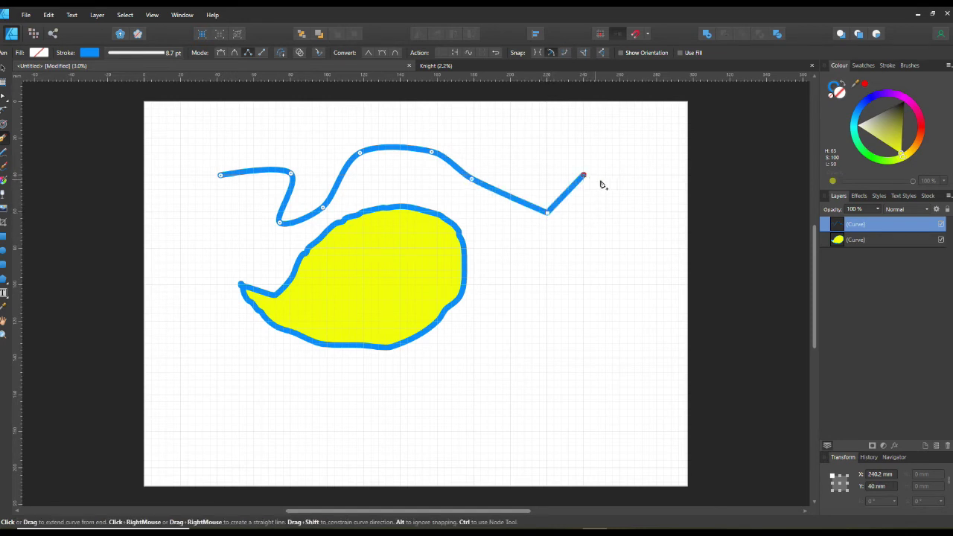
pyautogui.click(621, 175)
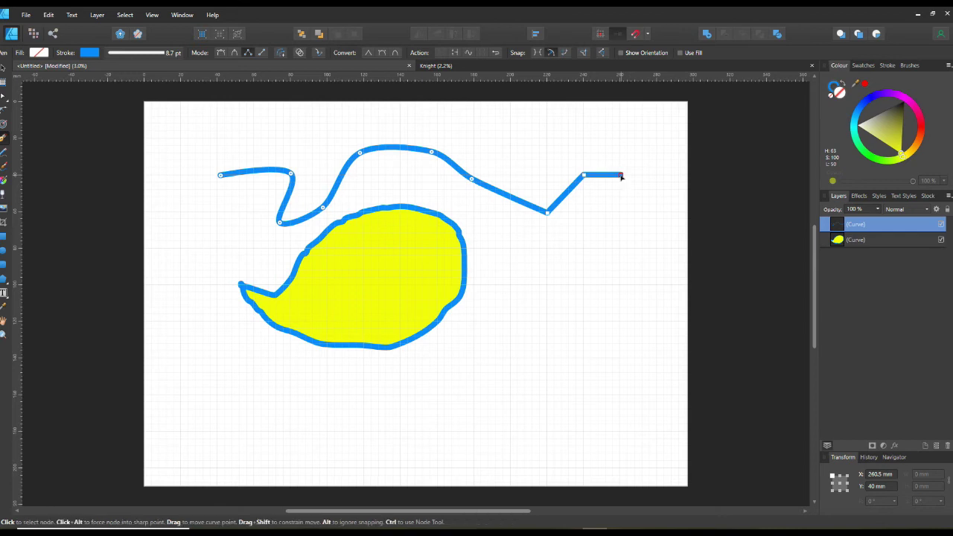
pyautogui.click(648, 216)
pyautogui.click(653, 237)
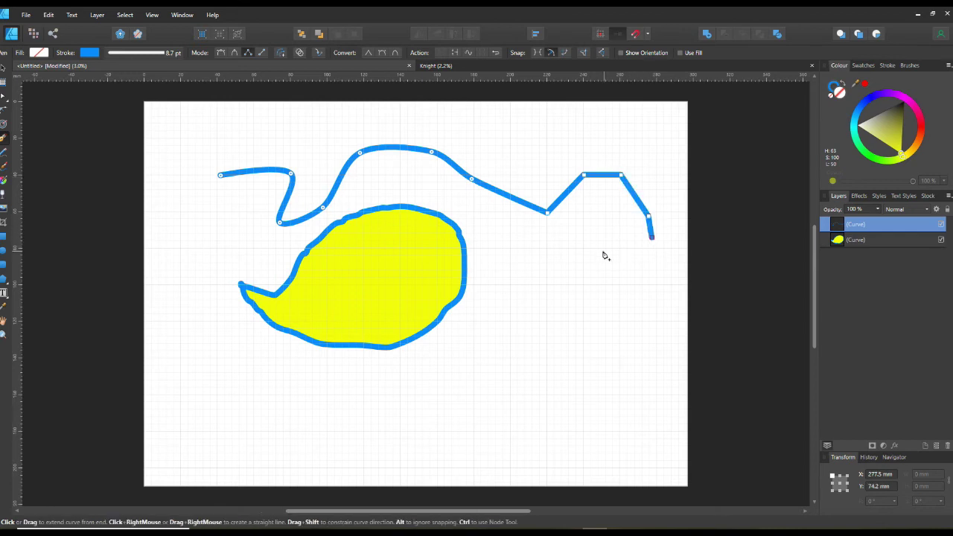
pyautogui.click(601, 251)
pyautogui.click(554, 246)
pyautogui.click(548, 213)
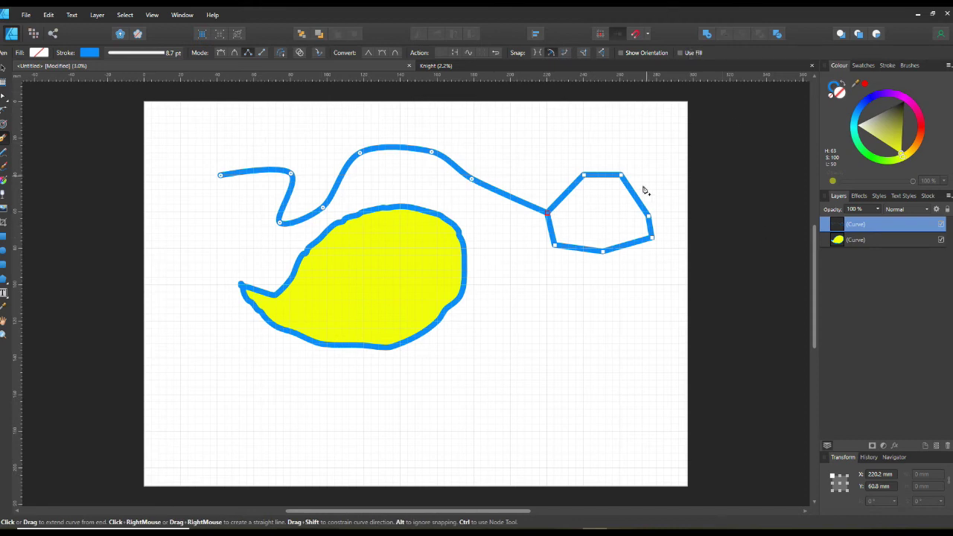
# - Draw three connected straight lines in Line mode from the loop's closing node across the teardrop and back beneath it, and deselect them
pyautogui.click(261, 52)
pyautogui.click(183, 365)
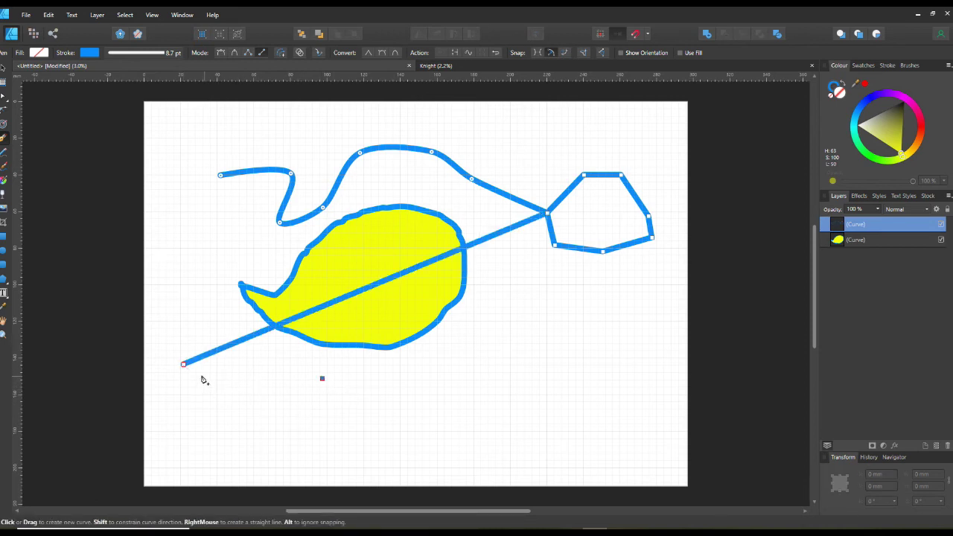
pyautogui.click(185, 365)
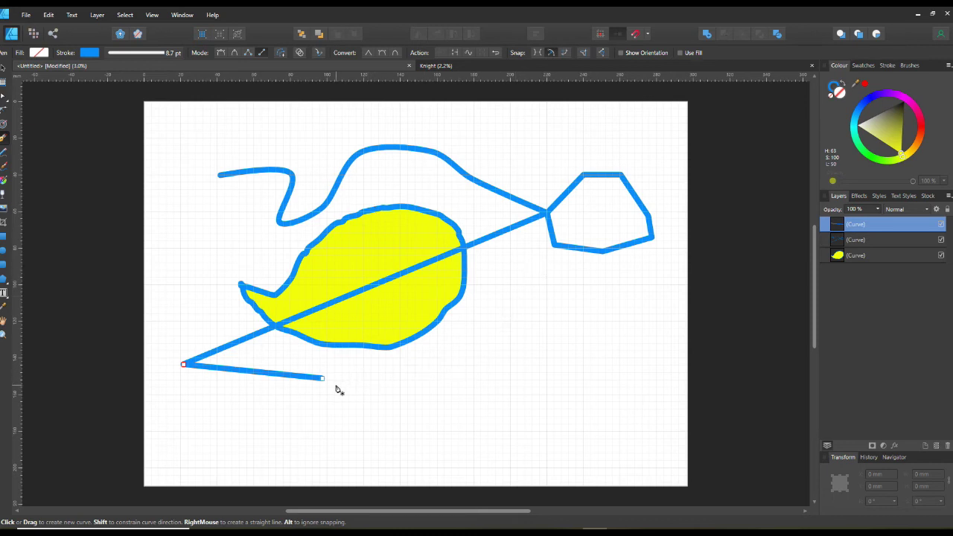
pyautogui.click(389, 375)
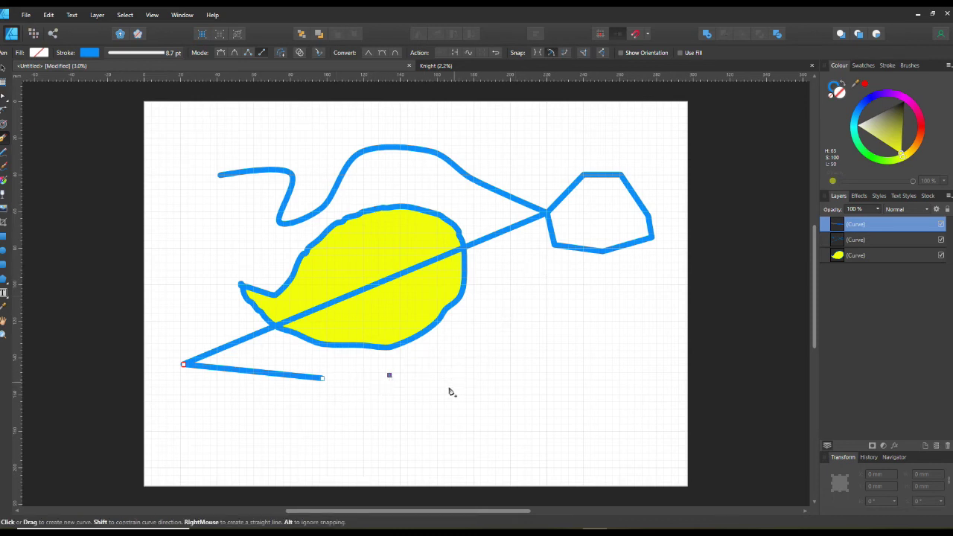
pyautogui.click(323, 378)
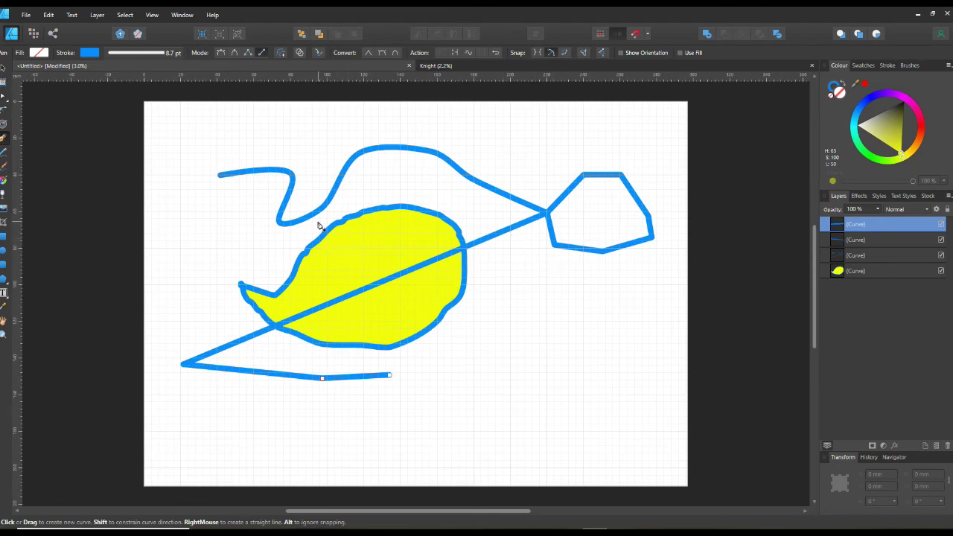
pyautogui.press('Escape')
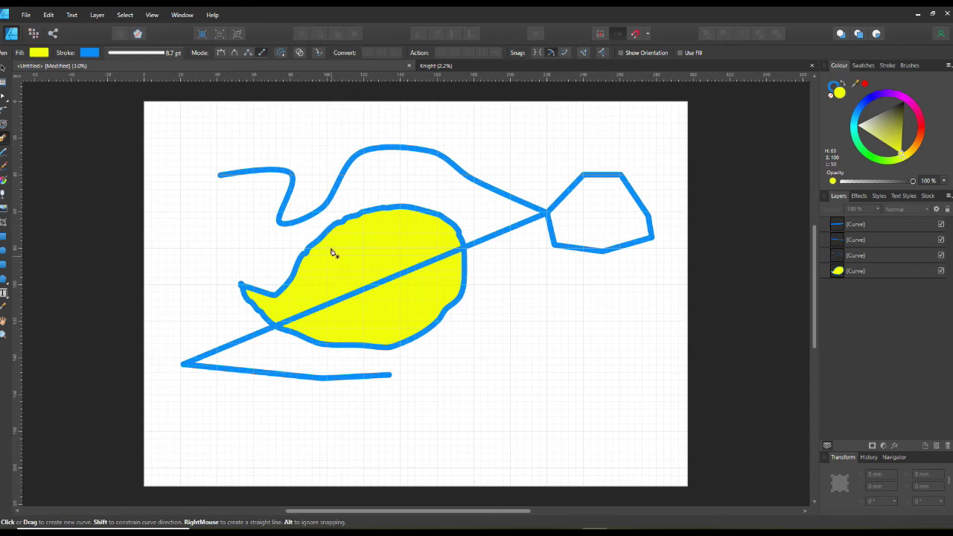
# - Draw two separate horizontal lines about 40 mm long beneath the seven-sided loop, the second about 28 mm above the first
pyautogui.click(511, 358)
pyautogui.click(584, 358)
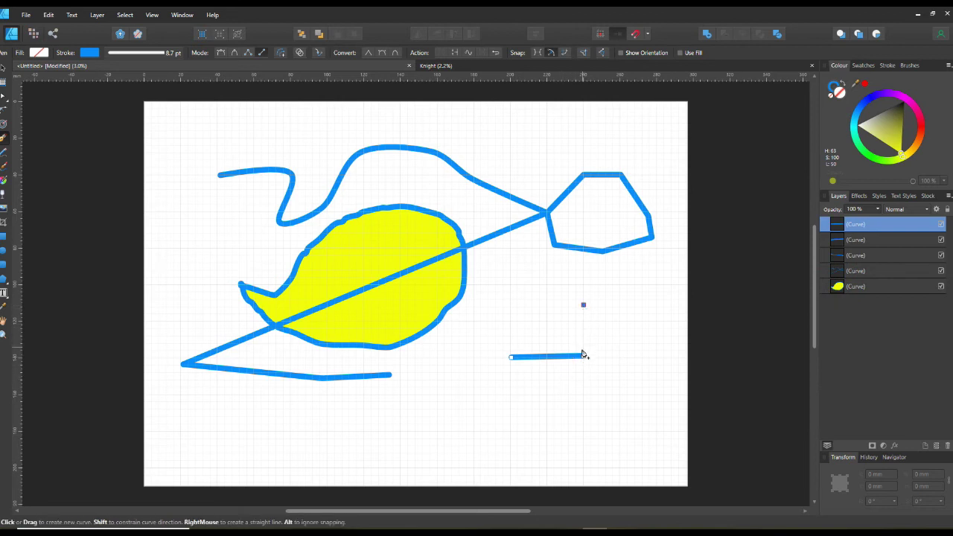
pyautogui.click(510, 305)
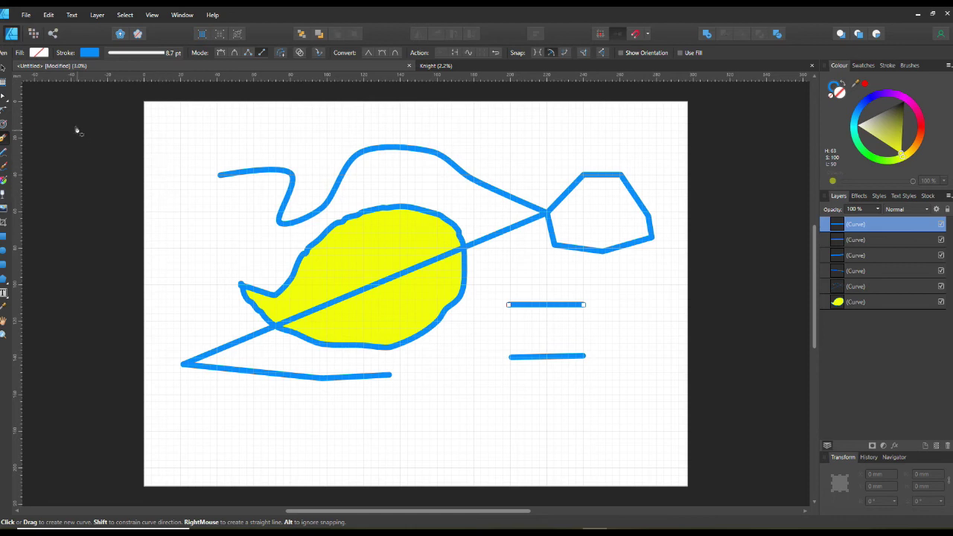
# - Select all the curves on the page and delete them
pyautogui.click(3, 71)
pyautogui.moveTo(148, 141); pyautogui.dragTo(701, 446)
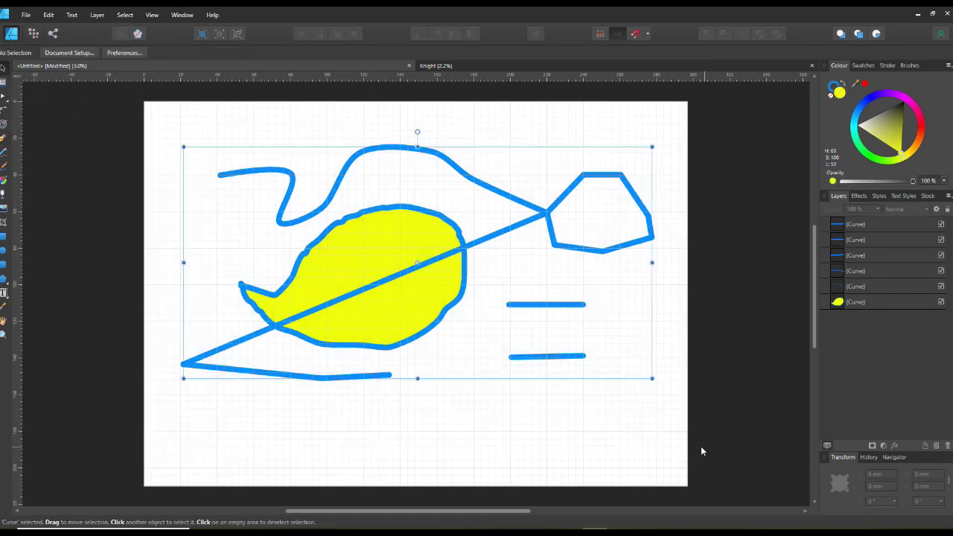
pyautogui.click(49, 16)
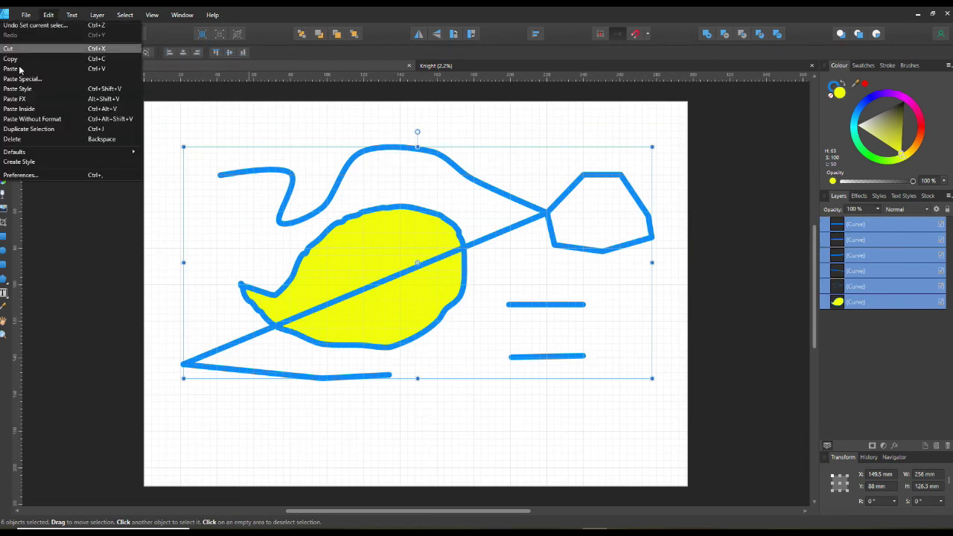
pyautogui.press('Escape')
pyautogui.press('Delete')
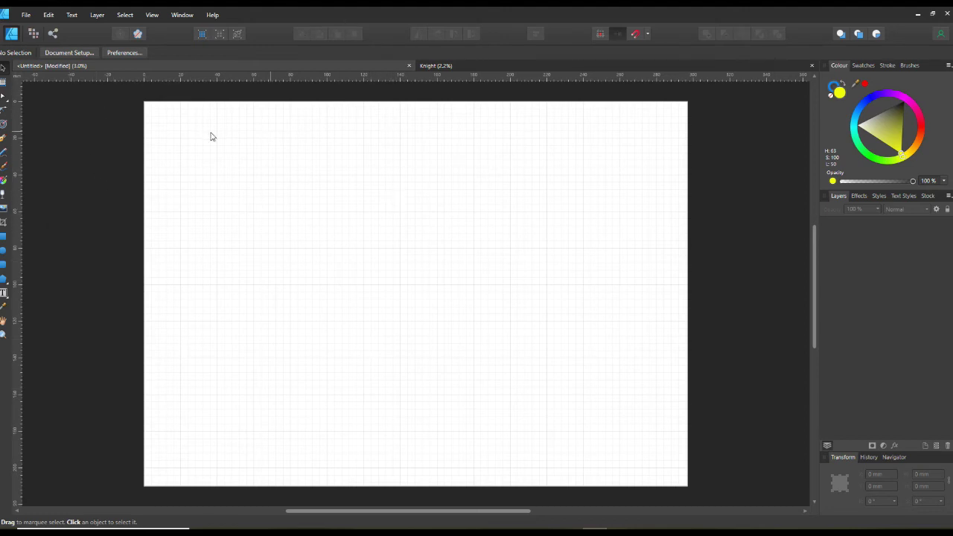
# - Add the artistic text "hello" at about 192 pt in the upper middle of the page
pyautogui.click(3, 293)
pyautogui.click(47, 296)
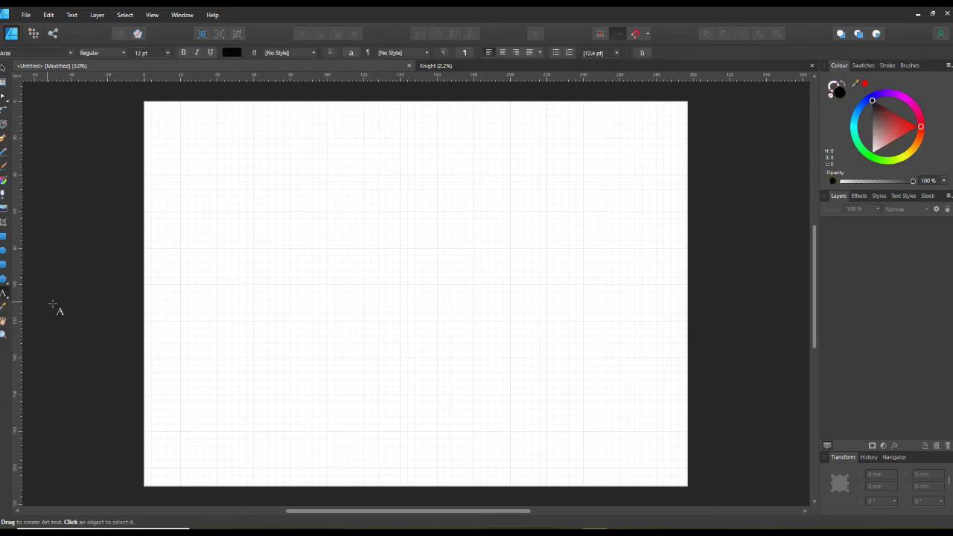
pyautogui.moveTo(314, 155); pyautogui.dragTo(324, 251)
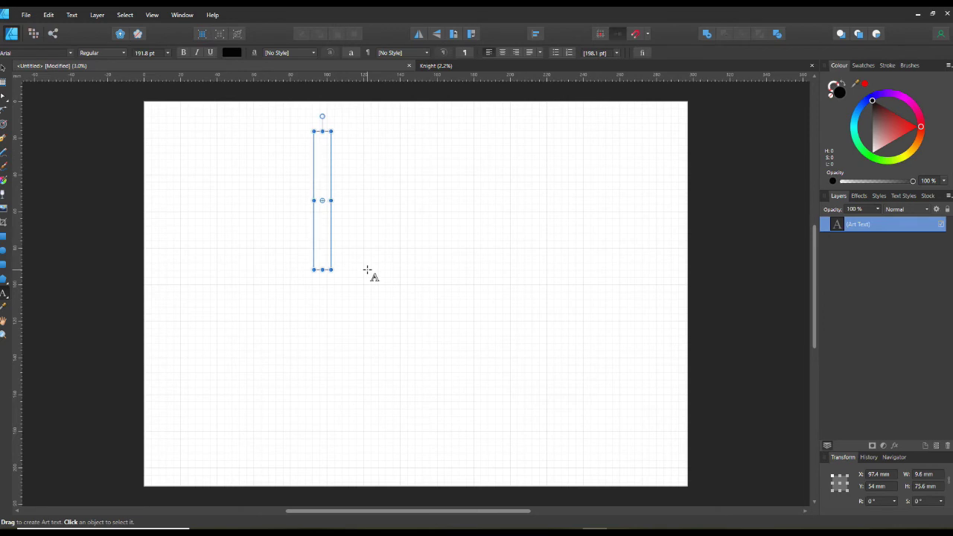
pyautogui.write('hello')
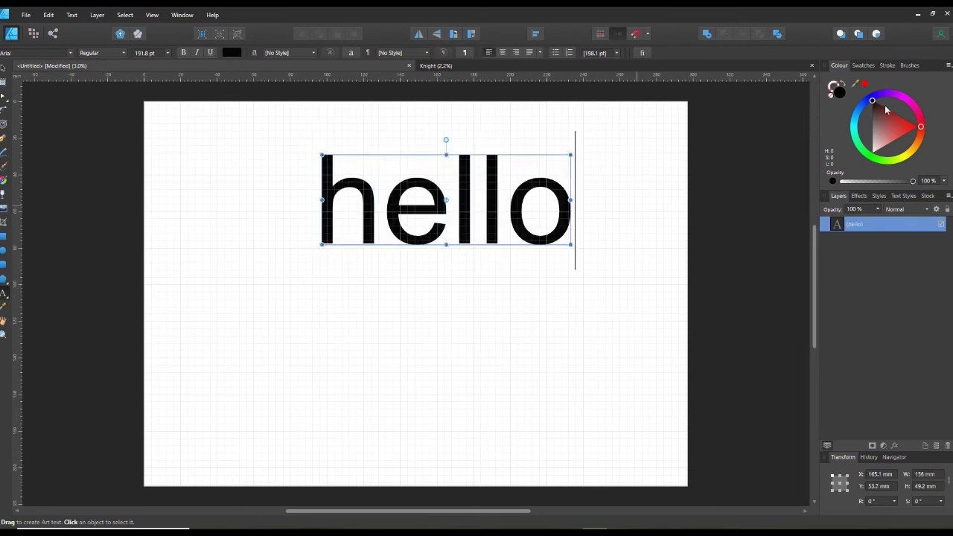
# - Select all the letters of "hello" and colour them bright green
pyautogui.click(867, 153)
pyautogui.moveTo(867, 153); pyautogui.dragTo(886, 159)
pyautogui.moveTo(569, 224); pyautogui.dragTo(293, 222)
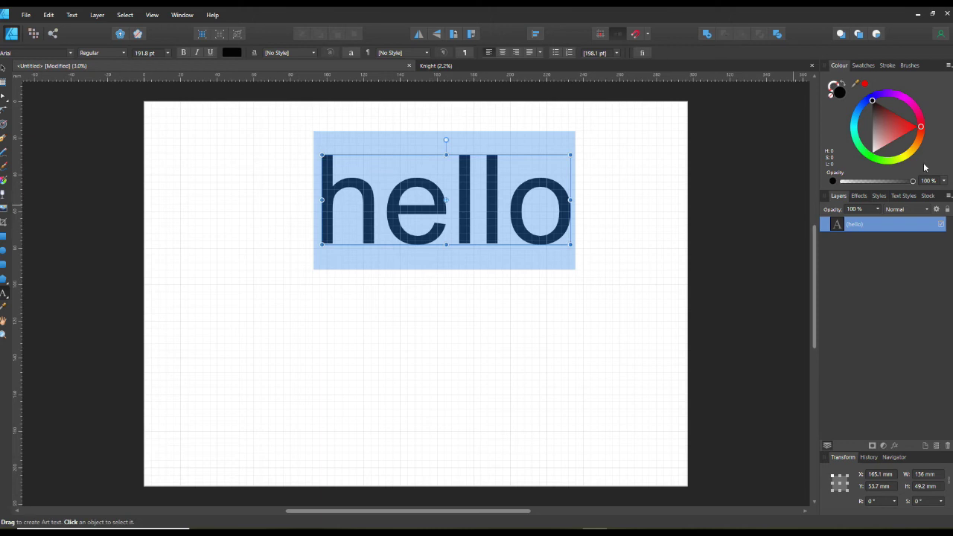
pyautogui.click(886, 163)
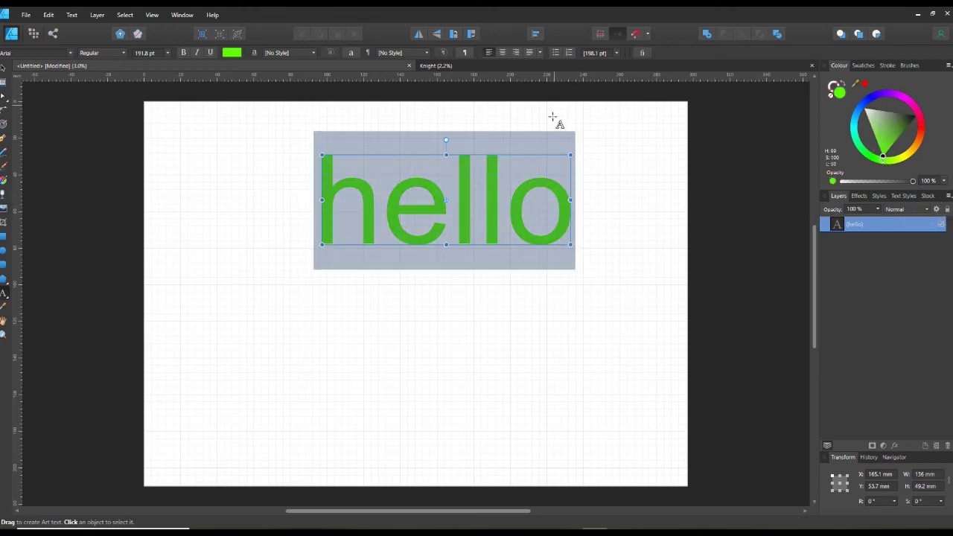
# - Look at the fonts available for the "hello" text, and leave text editing
pyautogui.click(71, 54)
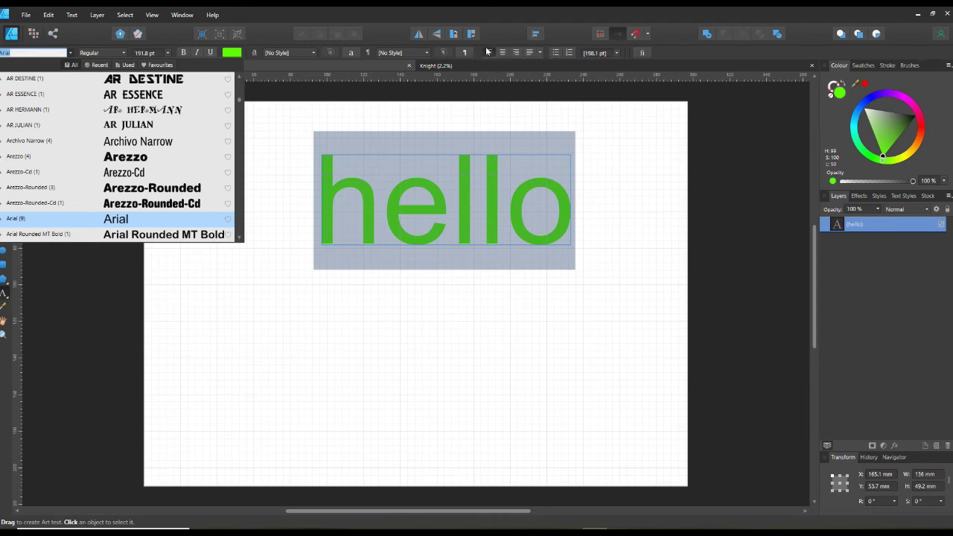
pyautogui.click(209, 282)
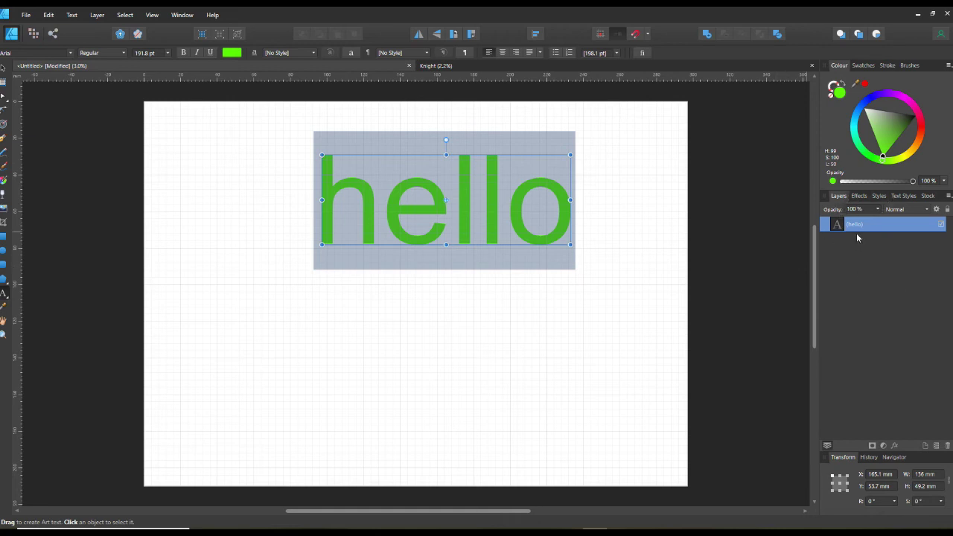
pyautogui.click(4, 68)
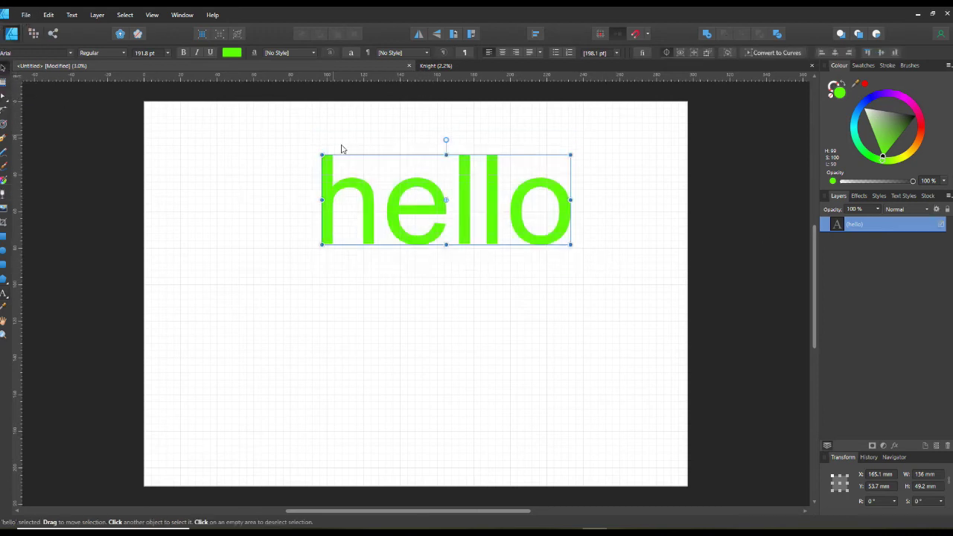
# - Draw a rectangle about 112 × 33 mm below "hello" and move it over the text to about X 180, Y 56 mm
pyautogui.click(4, 236)
pyautogui.moveTo(309, 298); pyautogui.dragTo(517, 358)
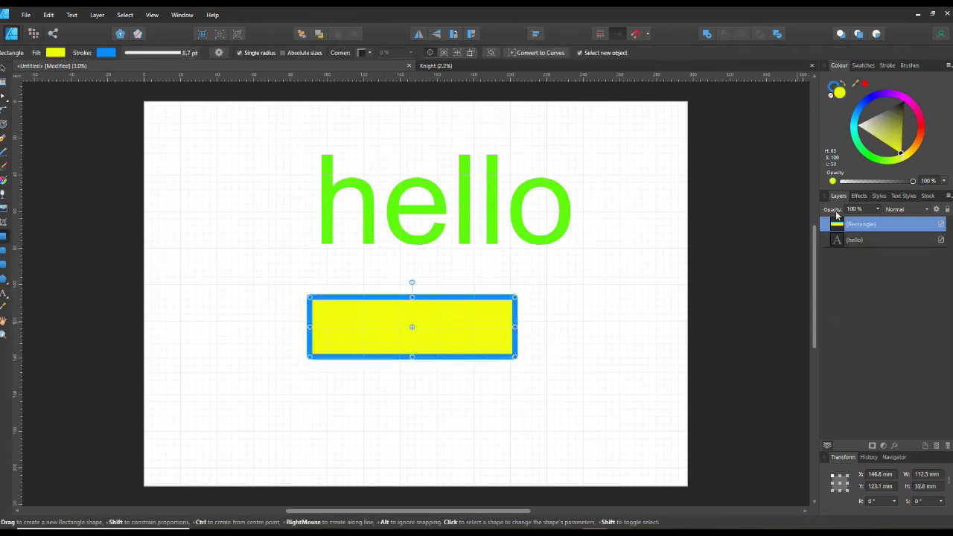
pyautogui.click(873, 242)
pyautogui.click(876, 225)
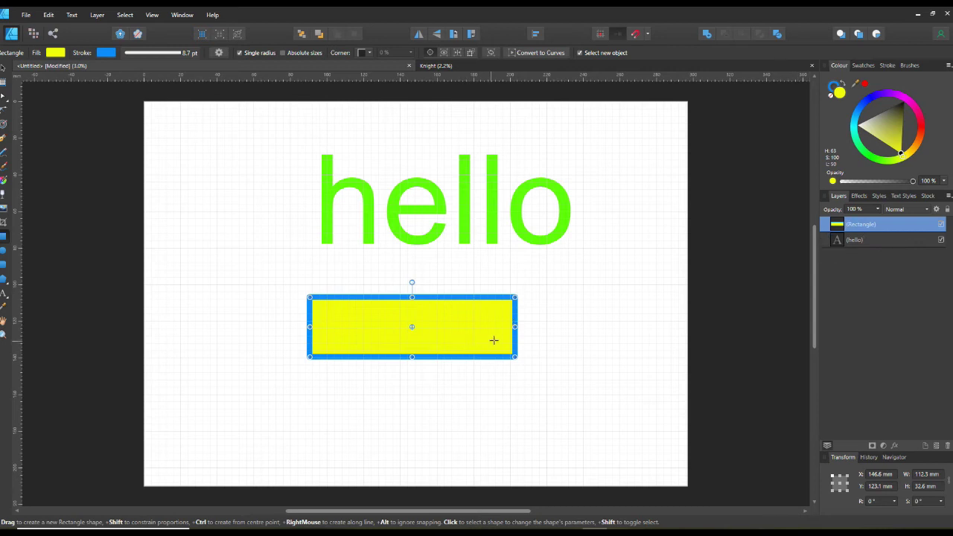
pyautogui.click(3, 67)
pyautogui.moveTo(486, 345); pyautogui.dragTo(552, 222)
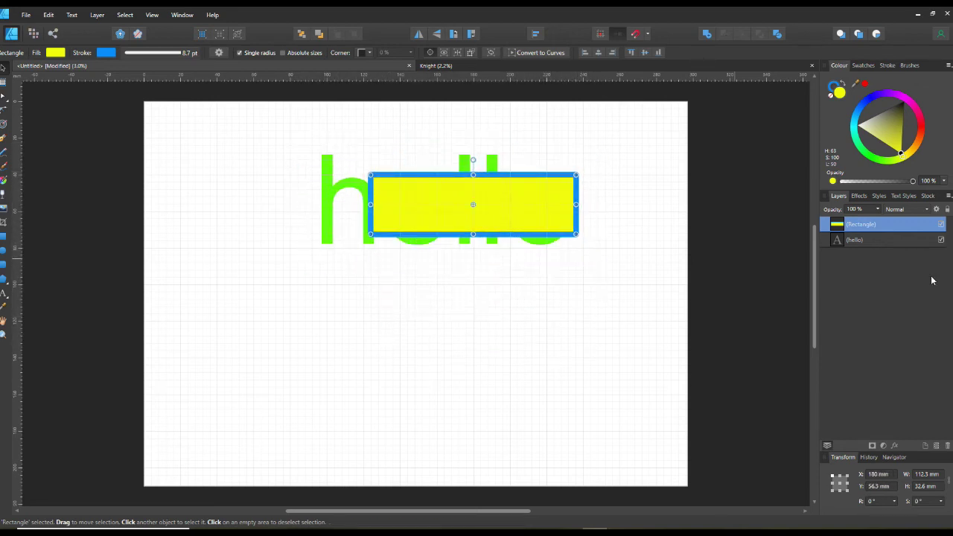
# - Set the rectangle's layer opacity to 50 % and move it to about X 190, Y 74 mm, overlapping the lower half of the text
pyautogui.click(879, 211)
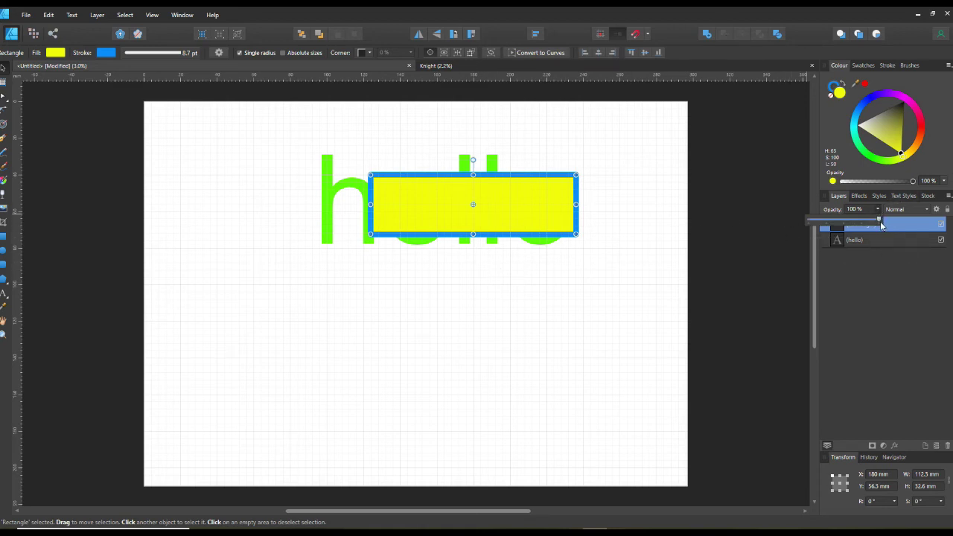
pyautogui.moveTo(879, 221); pyautogui.dragTo(844, 237)
pyautogui.moveTo(553, 235); pyautogui.dragTo(569, 223)
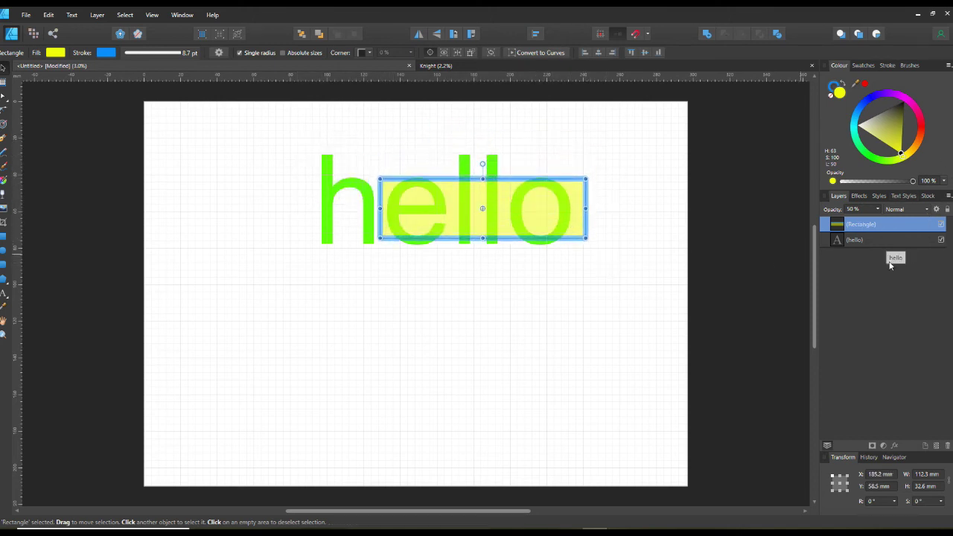
pyautogui.moveTo(565, 240); pyautogui.dragTo(576, 265)
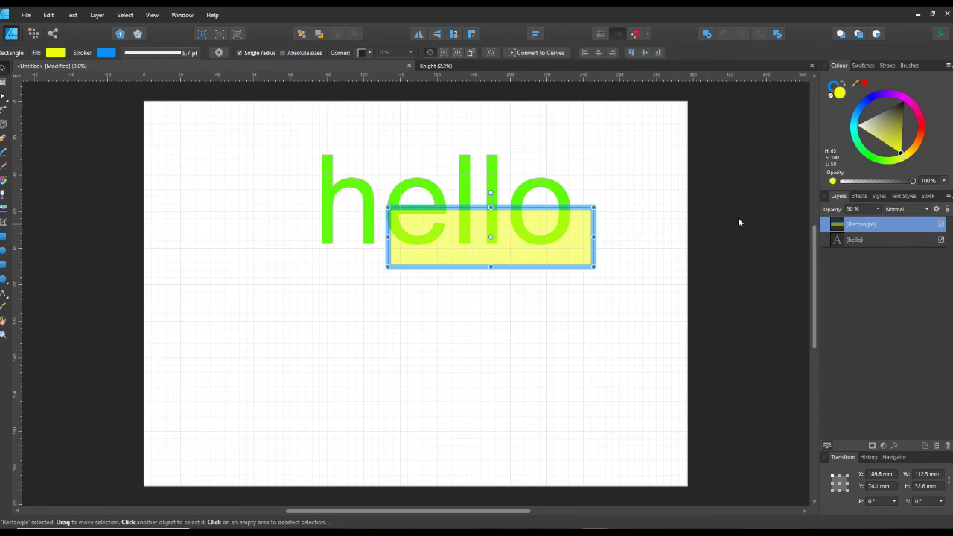
# - Enable the Gaussian Blur effect on the rectangle and try its radius, leaving it at 0 px
pyautogui.click(863, 197)
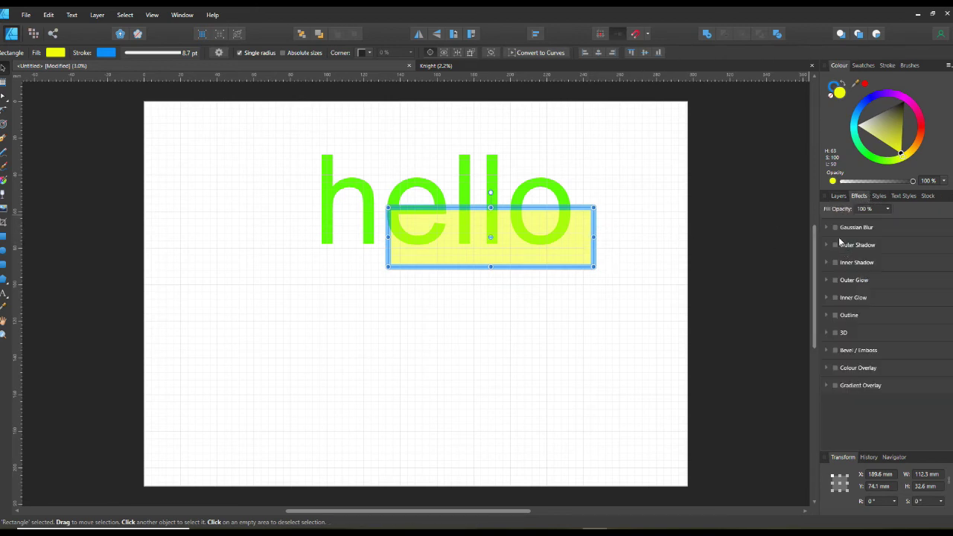
pyautogui.click(836, 229)
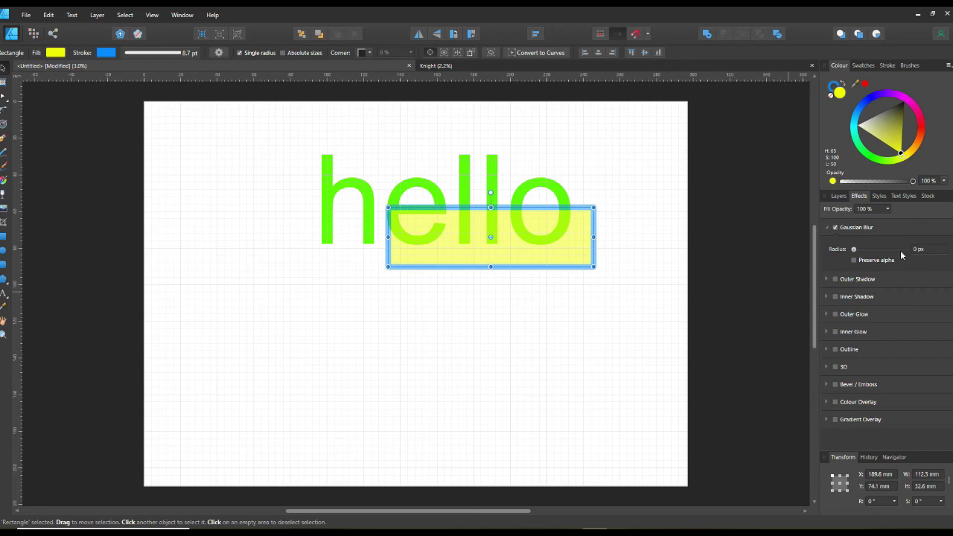
pyautogui.moveTo(847, 251)
pyautogui.mouseDown()
pyautogui.moveTo(887, 257)
pyautogui.moveTo(849, 253)
pyautogui.mouseUp()
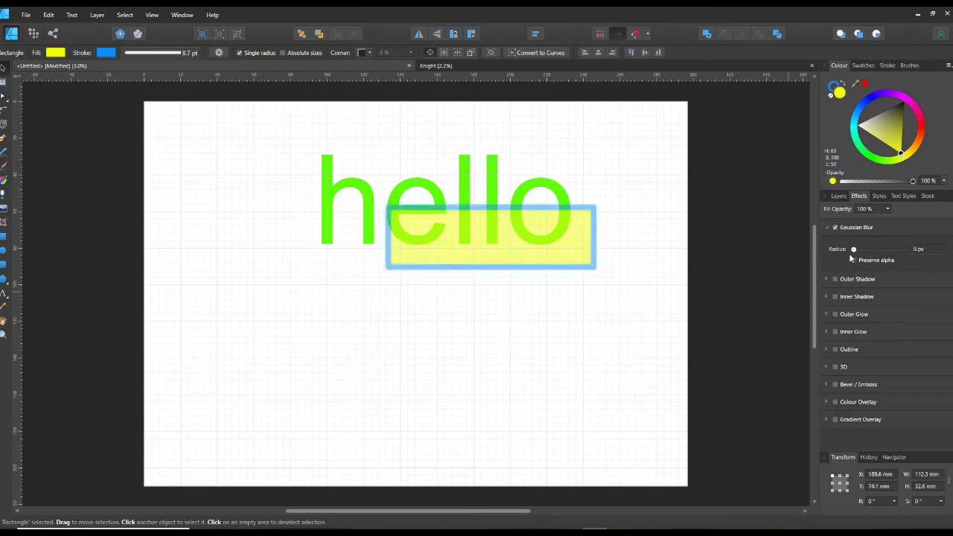
# - Give the rectangle an Outer Shadow with 28.9 px radius and 89.6 px offset, and an Inner Shadow with 36.2 px radius and 100 px offset
pyautogui.click(836, 280)
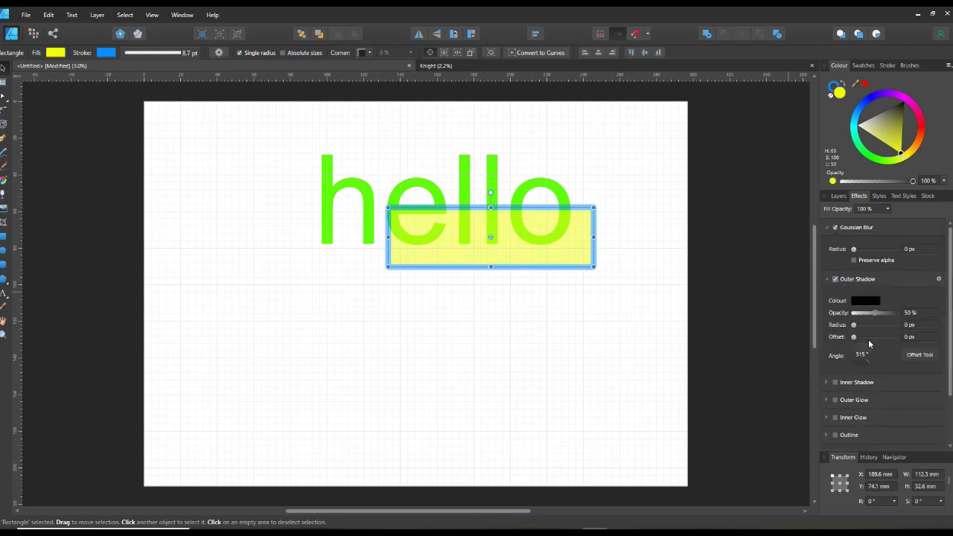
pyautogui.moveTo(856, 325); pyautogui.dragTo(897, 349)
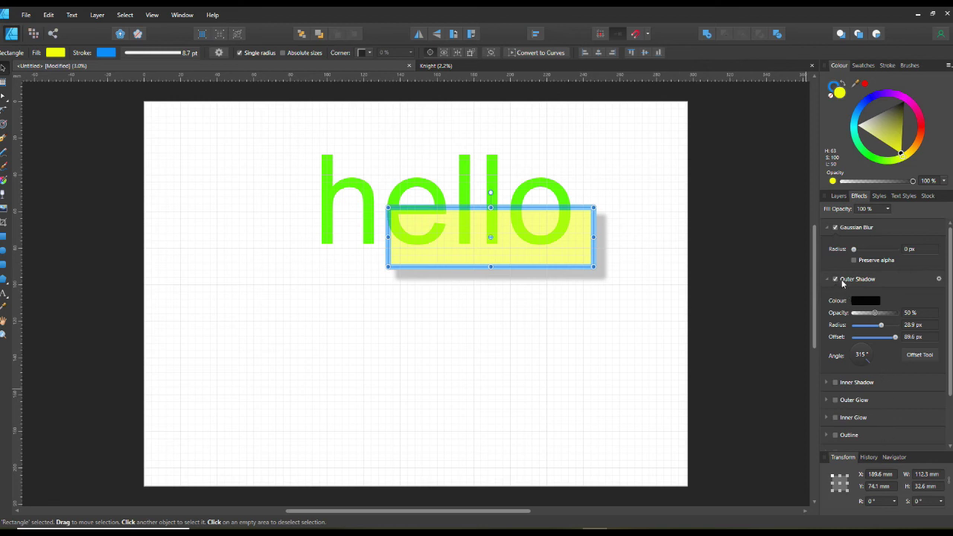
pyautogui.click(835, 383)
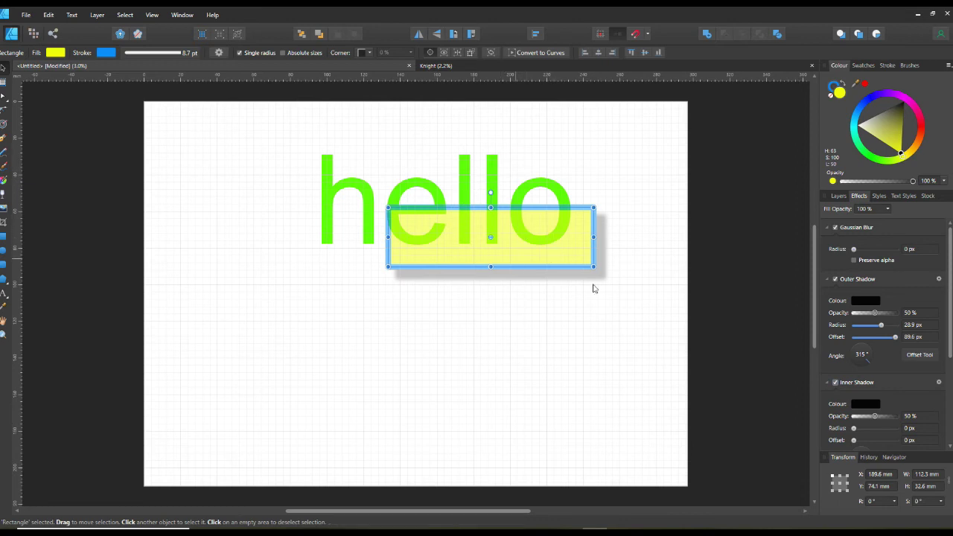
pyautogui.moveTo(854, 428); pyautogui.dragTo(909, 456)
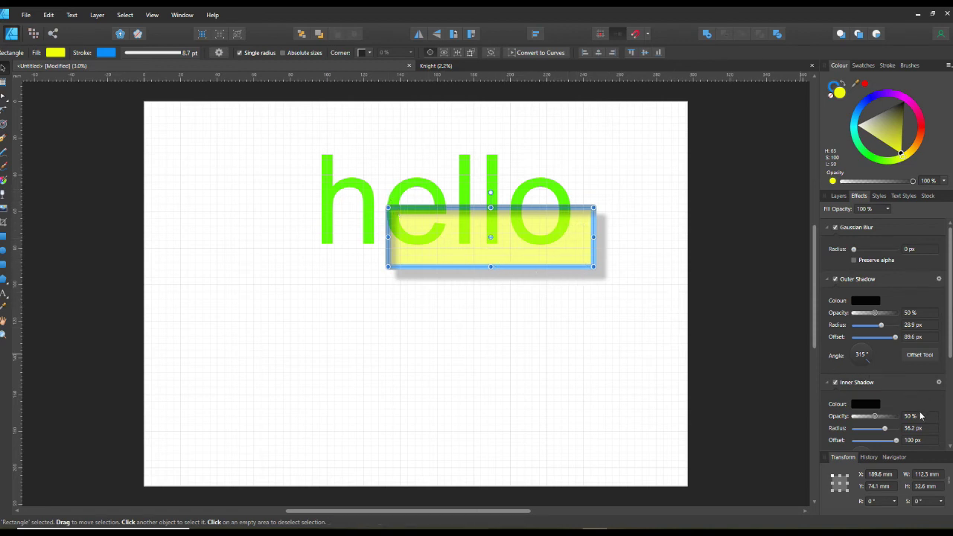
# - Add a white Outer Glow to the rectangle with a radius of about 69 px
pyautogui.scroll(-1, 886, 357)
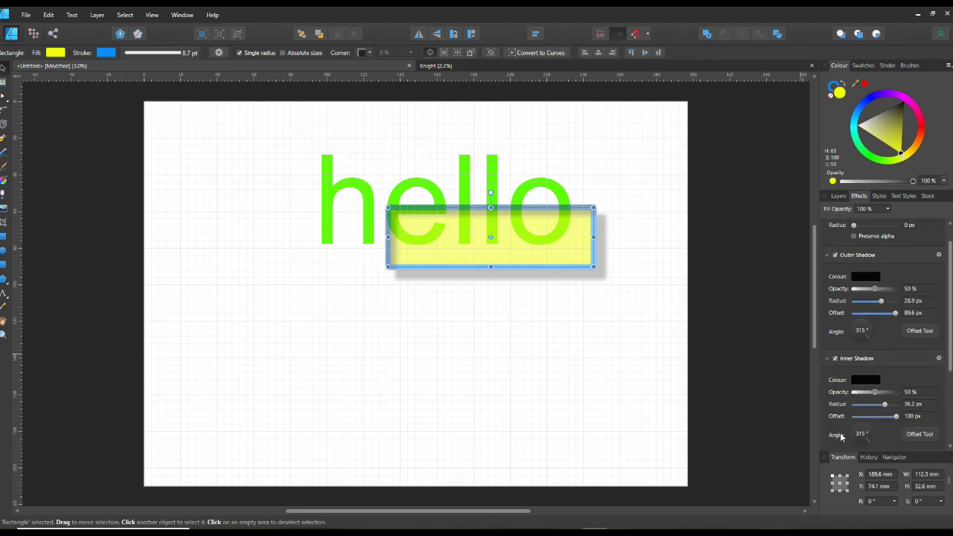
pyautogui.scroll(-2, 835, 377)
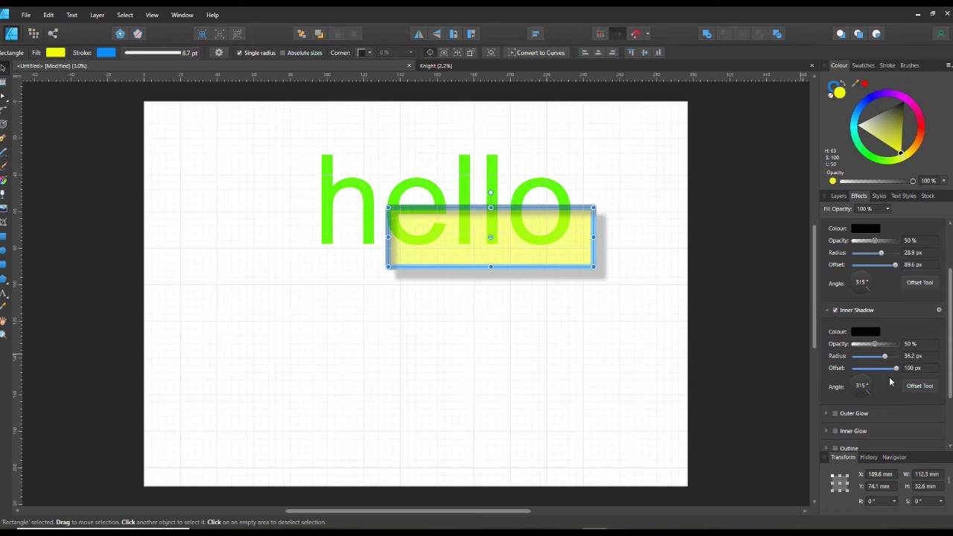
pyautogui.scroll(-2, 889, 380)
pyautogui.click(835, 365)
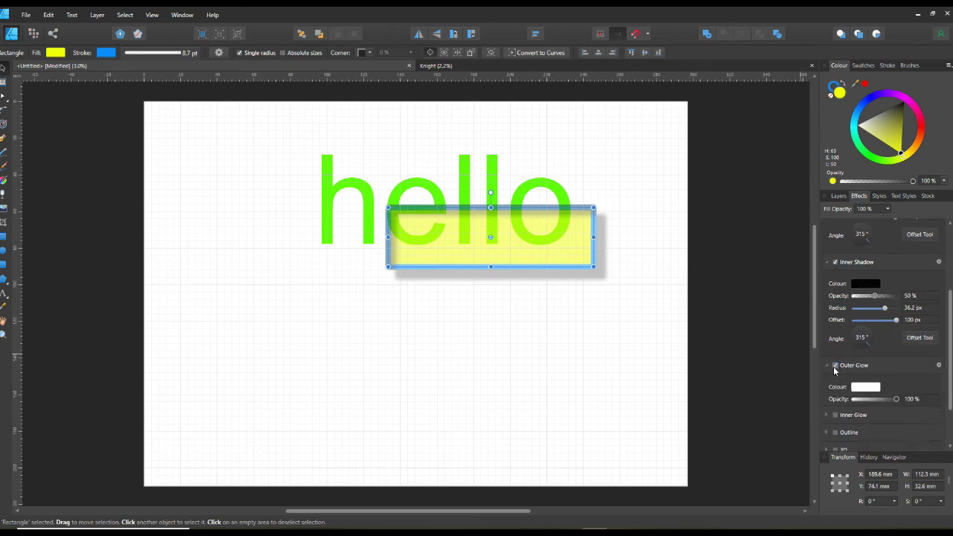
pyautogui.moveTo(856, 413); pyautogui.dragTo(895, 416)
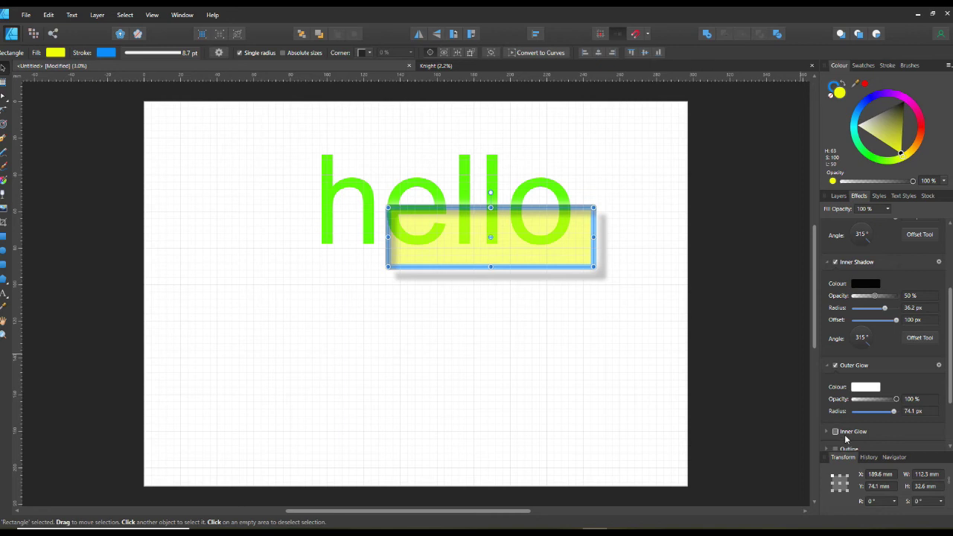
# - Add a white Inner Glow to the rectangle with a radius of 7 px
pyautogui.click(836, 432)
pyautogui.scroll(-4, 913, 417)
pyautogui.scroll(-3, 943, 407)
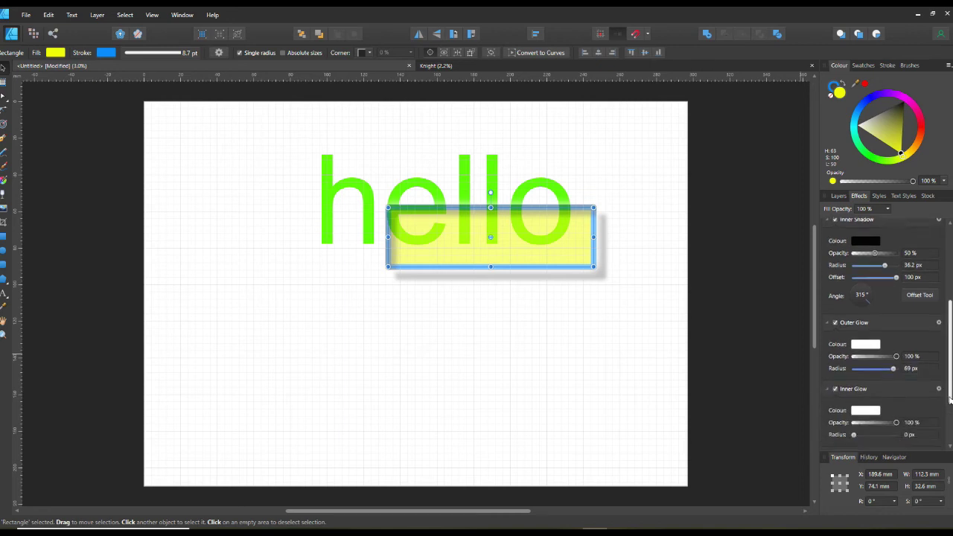
pyautogui.moveTo(853, 420)
pyautogui.mouseDown()
pyautogui.moveTo(898, 419)
pyautogui.moveTo(855, 417)
pyautogui.moveTo(869, 418)
pyautogui.mouseUp()
# - Add a black Outline effect to the rectangle with a radius of 11.3 px
pyautogui.scroll(-3, 873, 406)
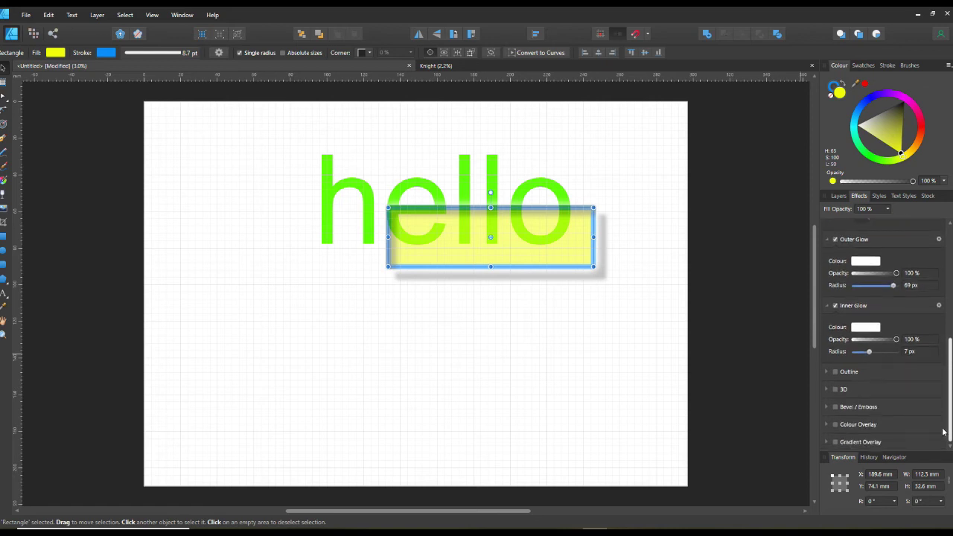
pyautogui.click(835, 372)
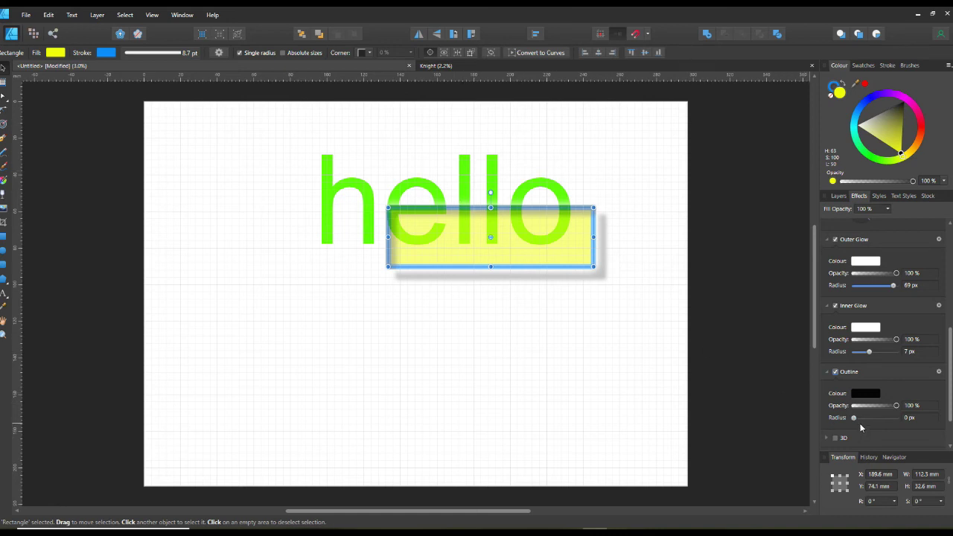
pyautogui.moveTo(854, 417)
pyautogui.mouseDown()
pyautogui.moveTo(900, 421)
pyautogui.moveTo(863, 420)
pyautogui.moveTo(895, 422)
pyautogui.moveTo(872, 421)
pyautogui.mouseUp()
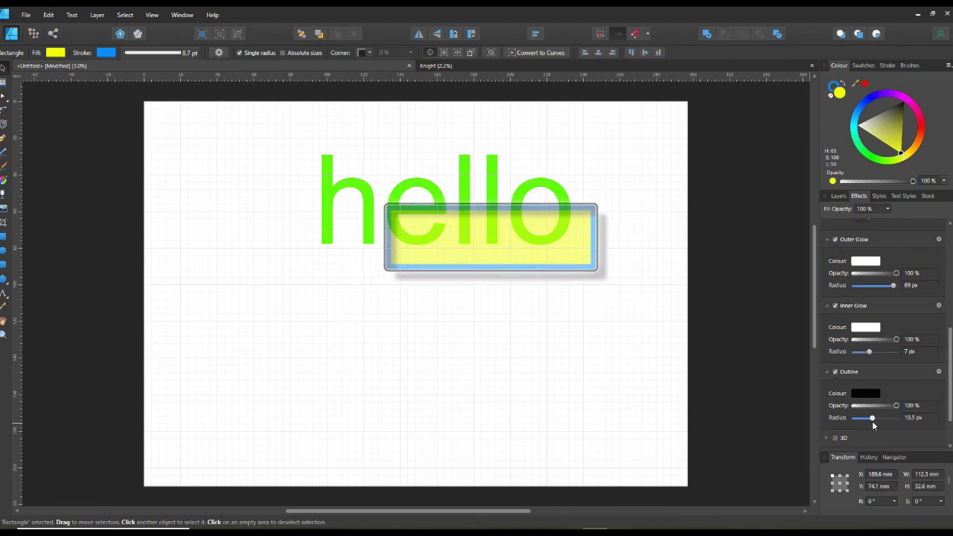
pyautogui.scroll(-2, 886, 414)
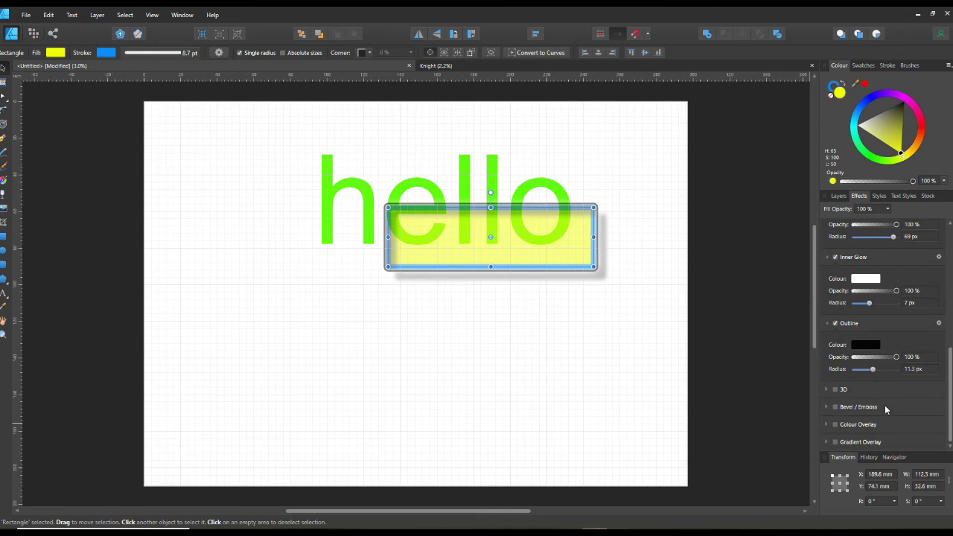
# - Try the 3D effect on the rectangle with a radius of 0 px
pyautogui.click(837, 390)
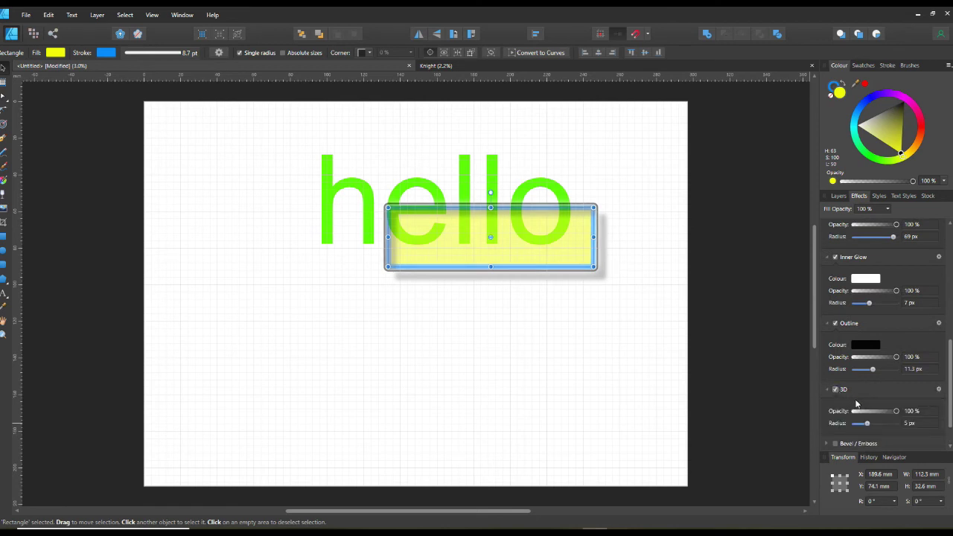
pyautogui.moveTo(868, 424)
pyautogui.mouseDown()
pyautogui.moveTo(914, 436)
pyautogui.moveTo(844, 416)
pyautogui.moveTo(883, 420)
pyautogui.mouseUp()
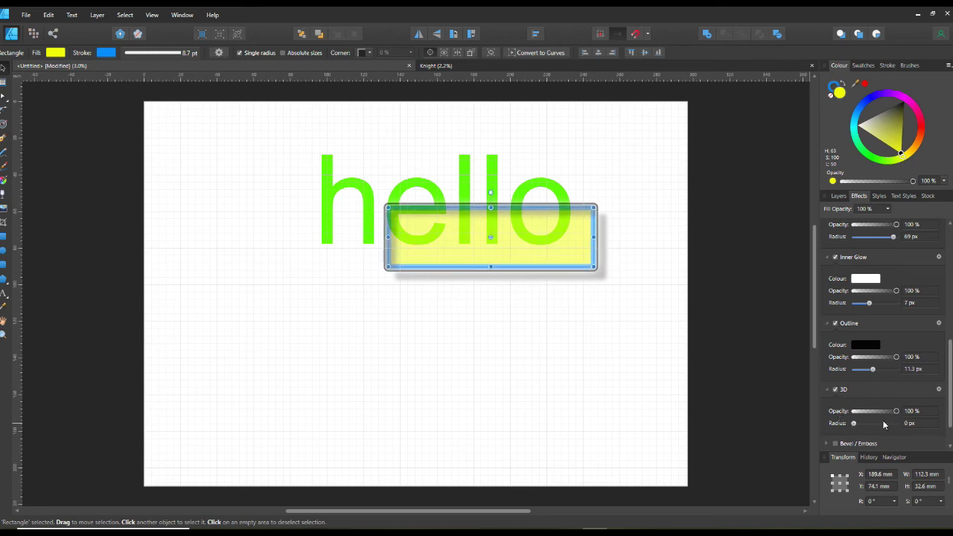
# - Turn off the rectangle's Inner Glow, Outline and Outer Glow effects
pyautogui.click(836, 258)
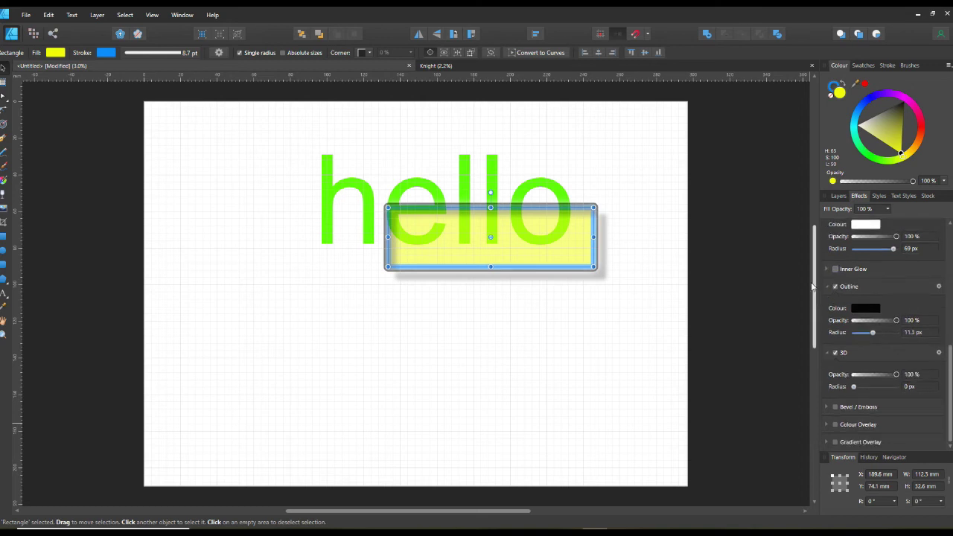
pyautogui.click(836, 286)
pyautogui.click(836, 254)
pyautogui.moveTo(870, 270); pyautogui.dragTo(863, 282)
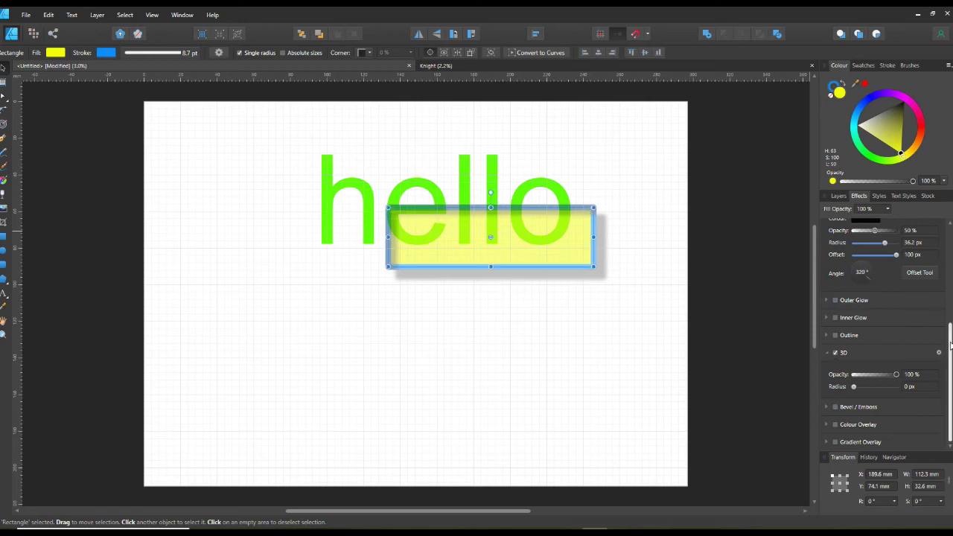
# - Turn off the rectangle's Inner Shadow, Outer Shadow and Gaussian Blur effects
pyautogui.scroll(2, 950, 344)
pyautogui.click(836, 277)
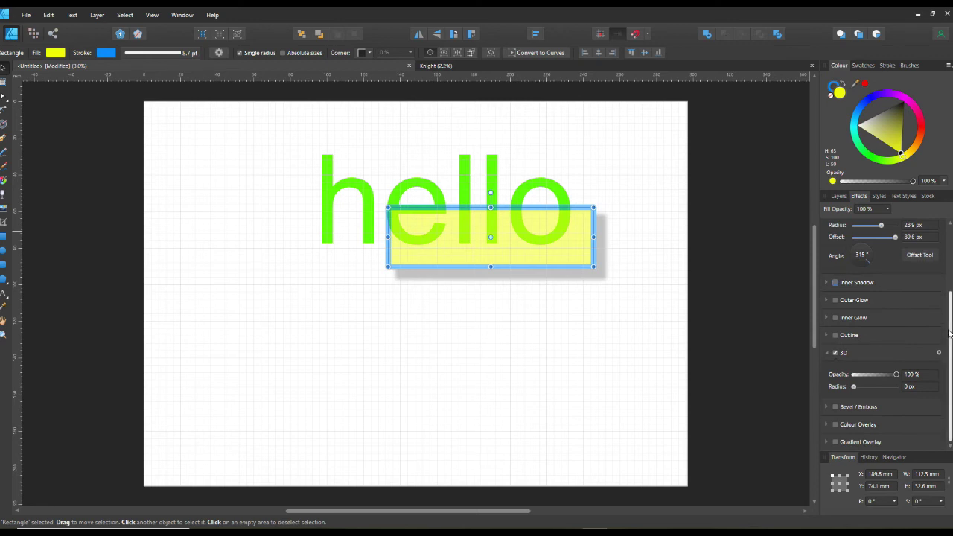
pyautogui.scroll(2, 865, 270)
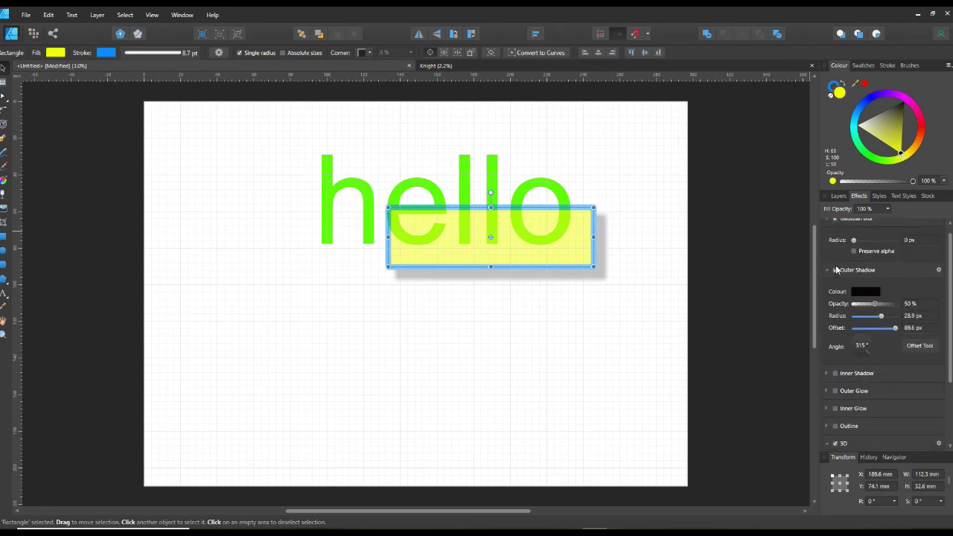
pyautogui.click(836, 271)
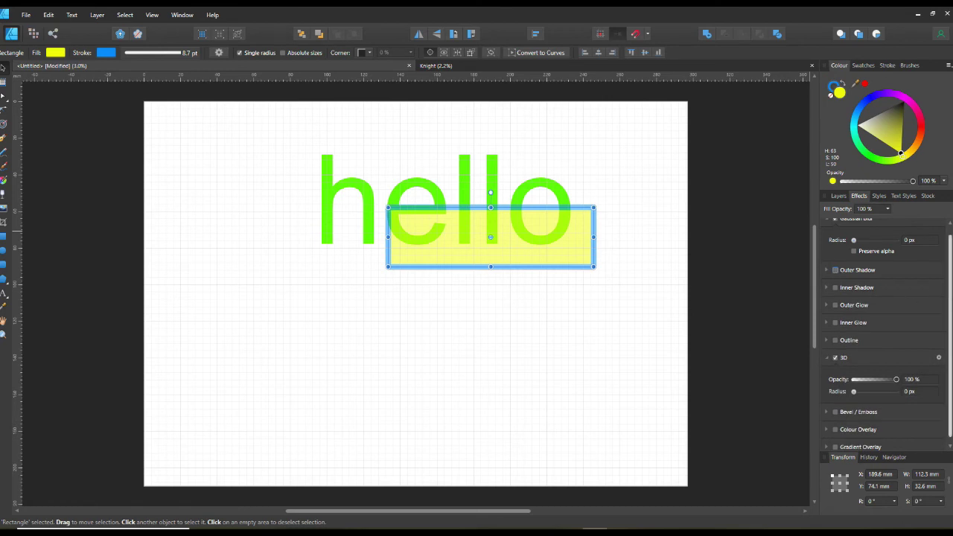
pyautogui.scroll(1, 952, 257)
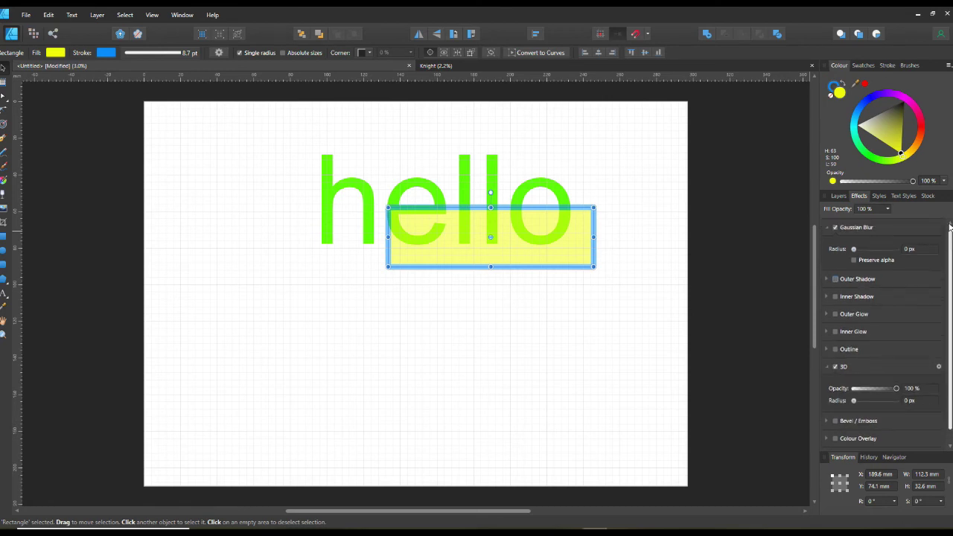
pyautogui.click(829, 228)
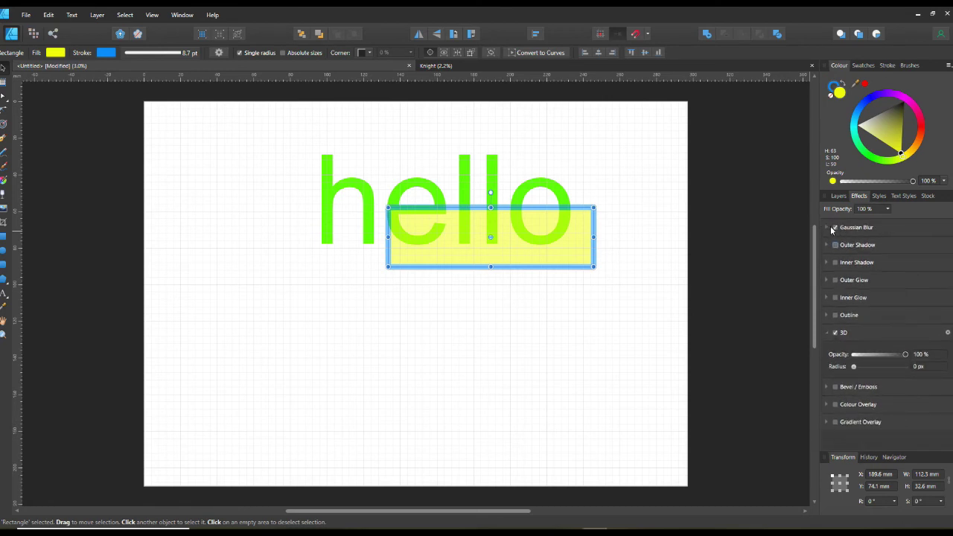
pyautogui.click(836, 228)
# - Try adjusting the rectangle's 3D radius, and switch the 3D effect off
pyautogui.moveTo(858, 366); pyautogui.dragTo(829, 361)
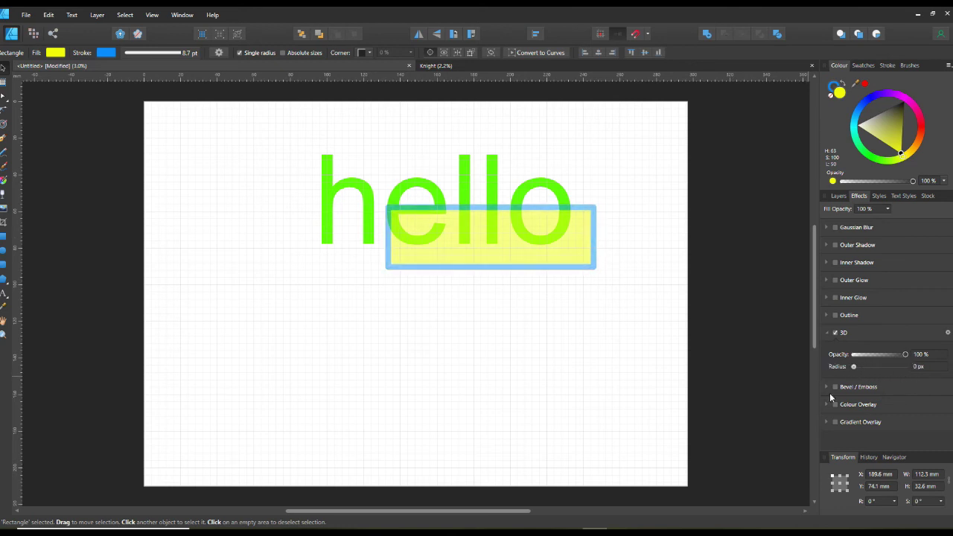
pyautogui.click(835, 333)
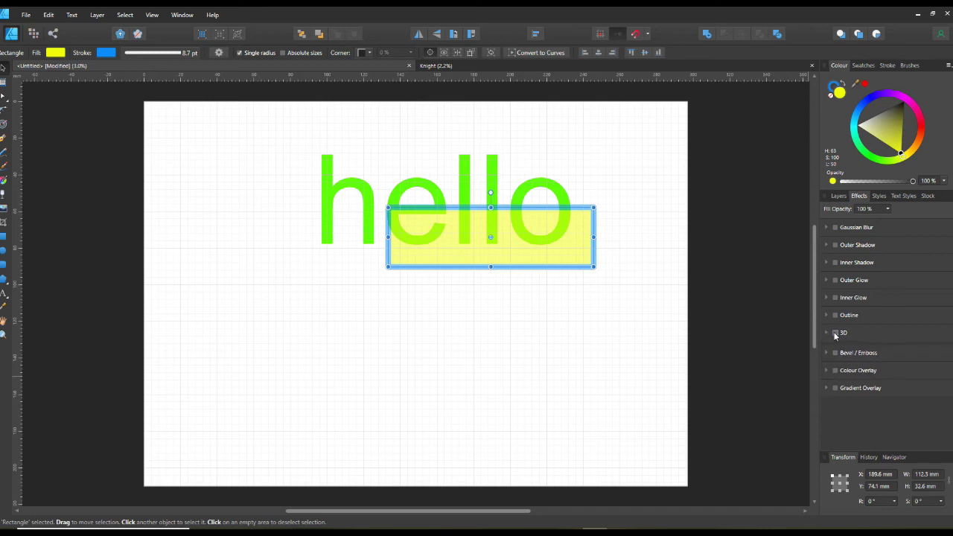
# - Add a Bevel / Emboss effect to the rectangle with 100% opacity and a 7.7 px radius
pyautogui.click(836, 350)
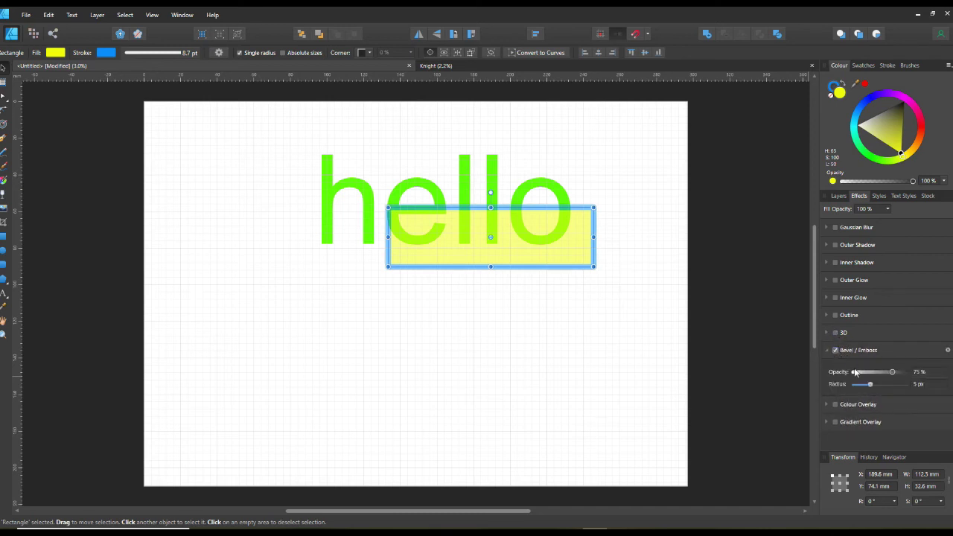
pyautogui.moveTo(872, 385); pyautogui.dragTo(854, 401)
pyautogui.moveTo(895, 375); pyautogui.dragTo(873, 385)
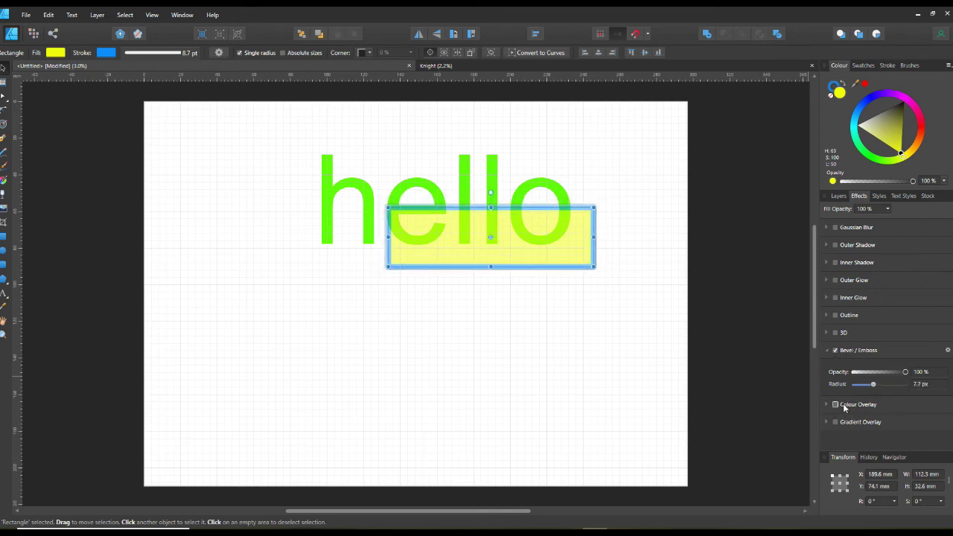
# - Try a muted red Colour Overlay on the rectangle at 40% and 85% opacity, and switch the overlay off
pyautogui.click(836, 404)
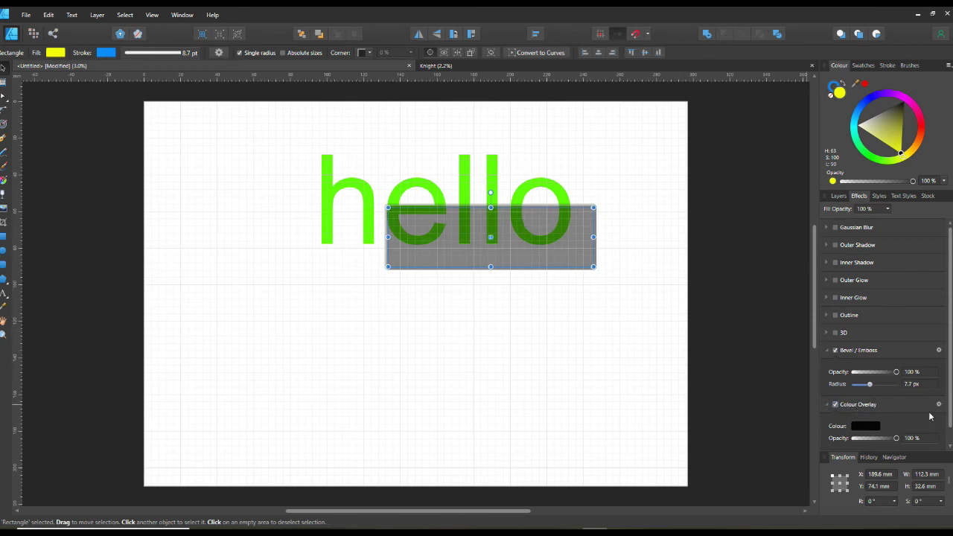
pyautogui.scroll(-1, 897, 414)
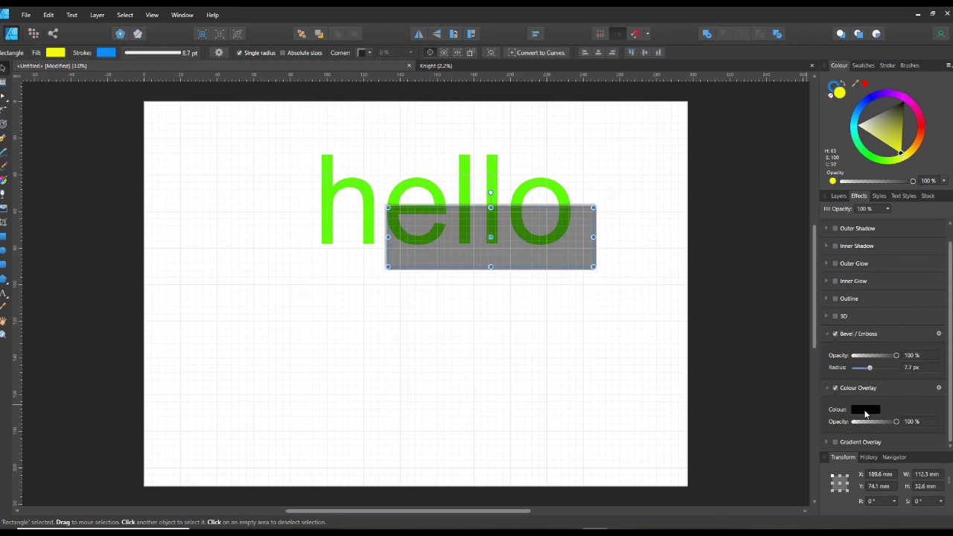
pyautogui.click(866, 414)
pyautogui.click(881, 477)
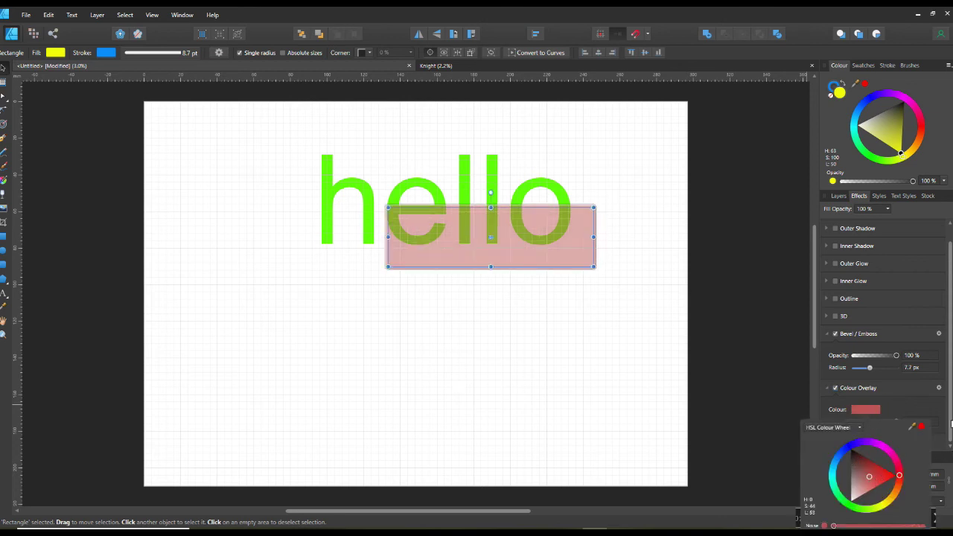
pyautogui.moveTo(898, 422); pyautogui.dragTo(872, 423)
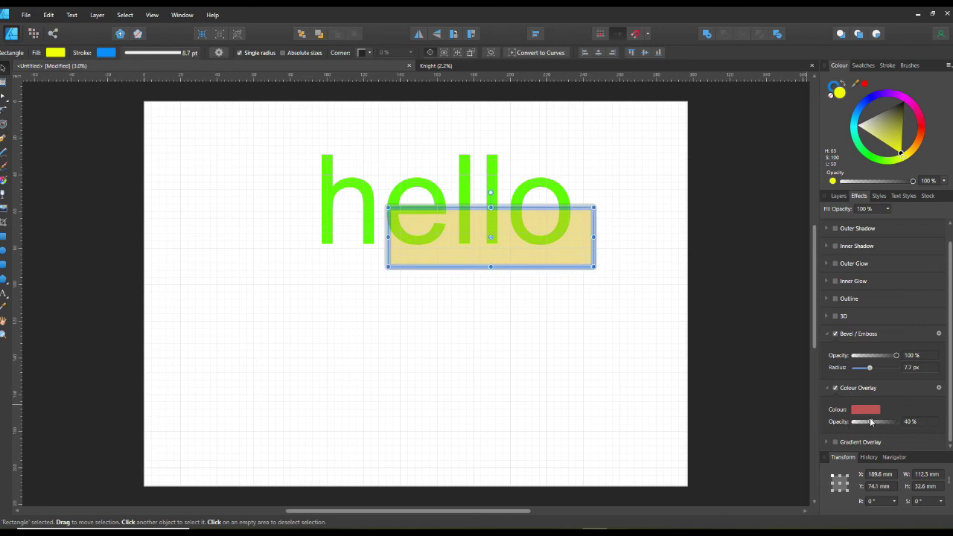
pyautogui.moveTo(876, 421)
pyautogui.mouseDown()
pyautogui.moveTo(893, 422)
pyautogui.moveTo(847, 424)
pyautogui.moveTo(891, 431)
pyautogui.mouseUp()
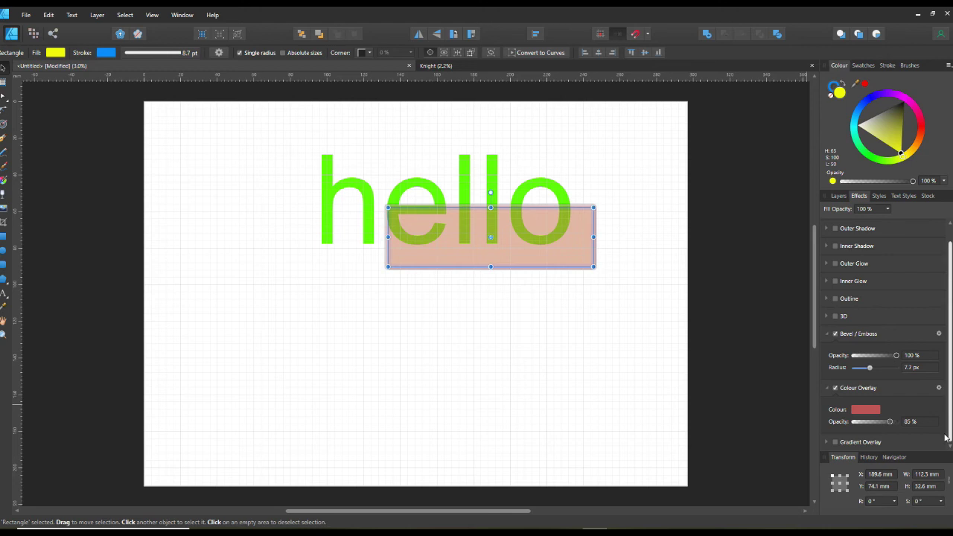
pyautogui.click(835, 388)
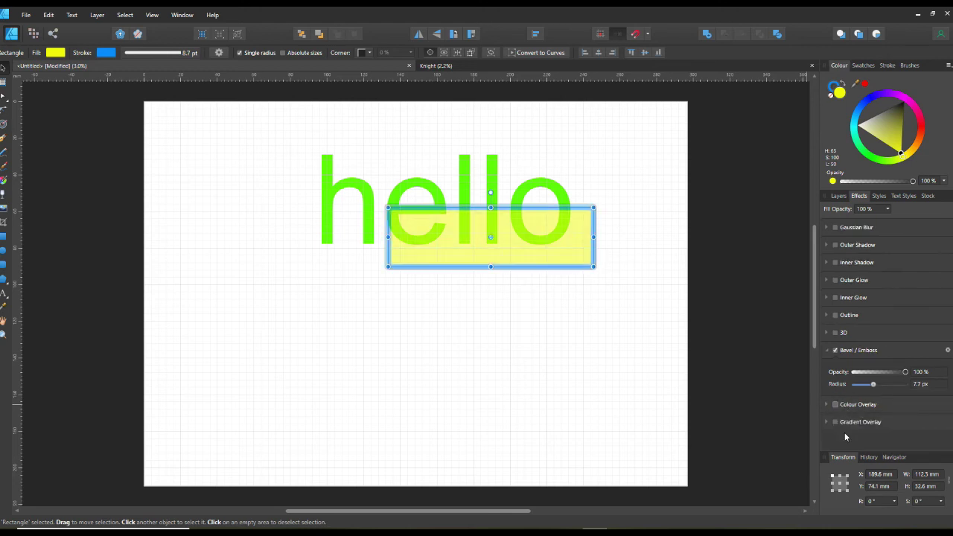
# - Add a Gradient Overlay to the rectangle with its opacity at 78%
pyautogui.click(835, 422)
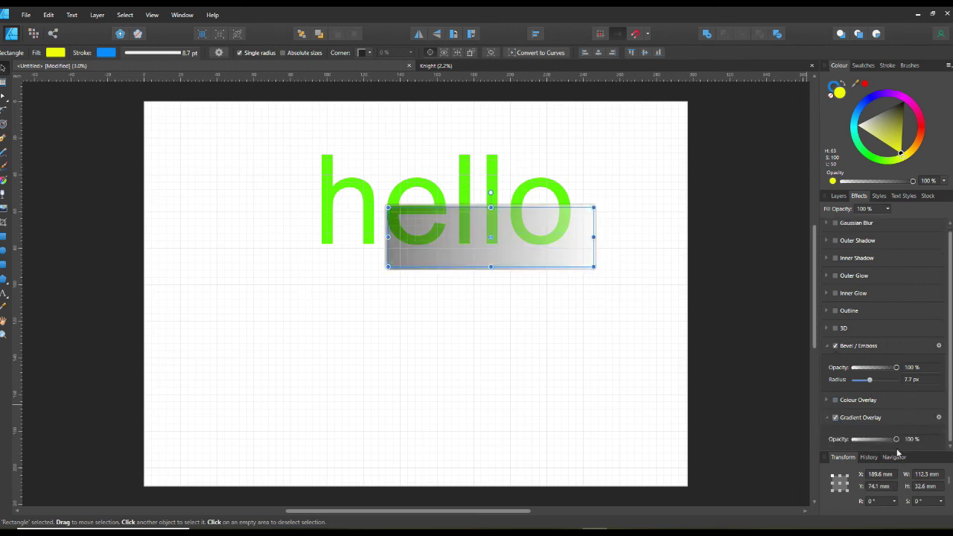
pyautogui.moveTo(897, 439); pyautogui.dragTo(884, 442)
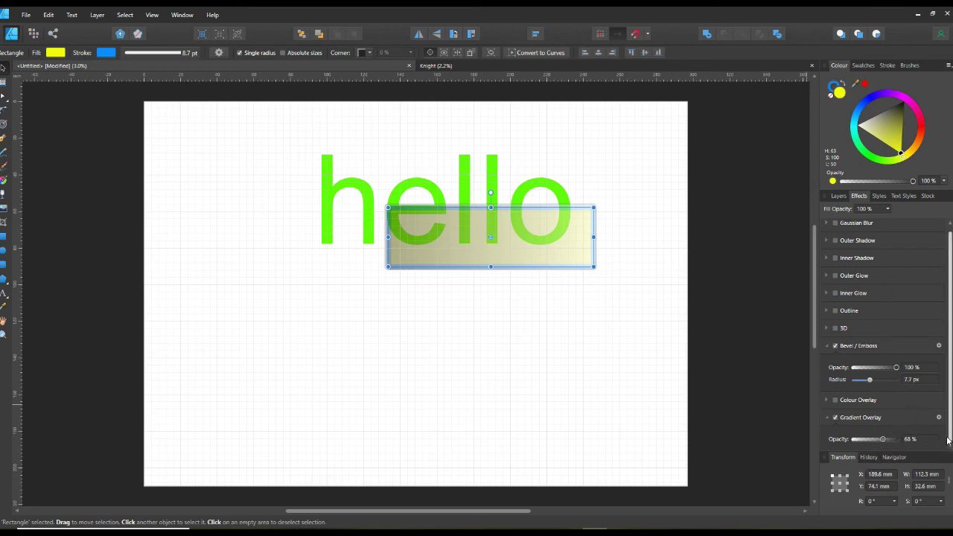
pyautogui.moveTo(858, 438); pyautogui.dragTo(887, 438)
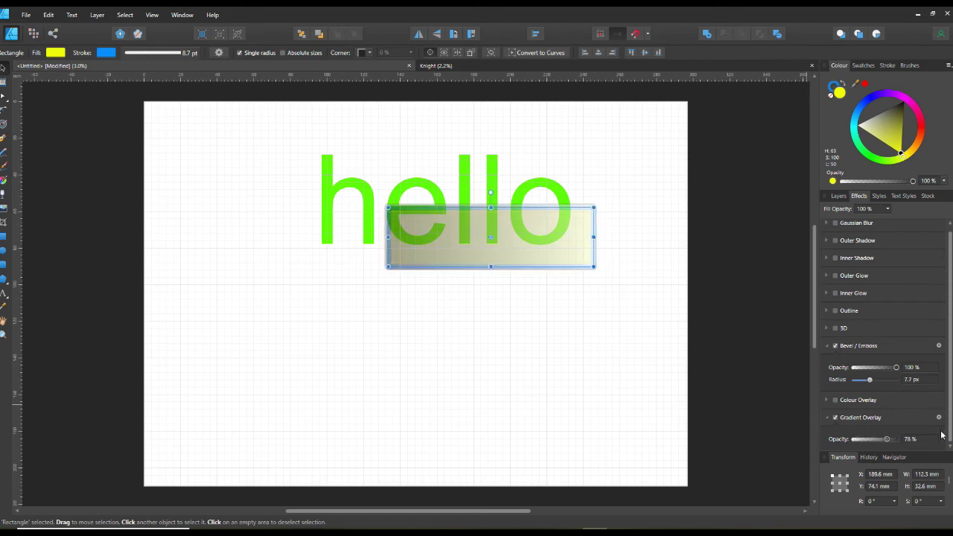
# - Open the Gradient Overlay's gradient for editing and add two colour stops at 17% and 75%
pyautogui.click(940, 418)
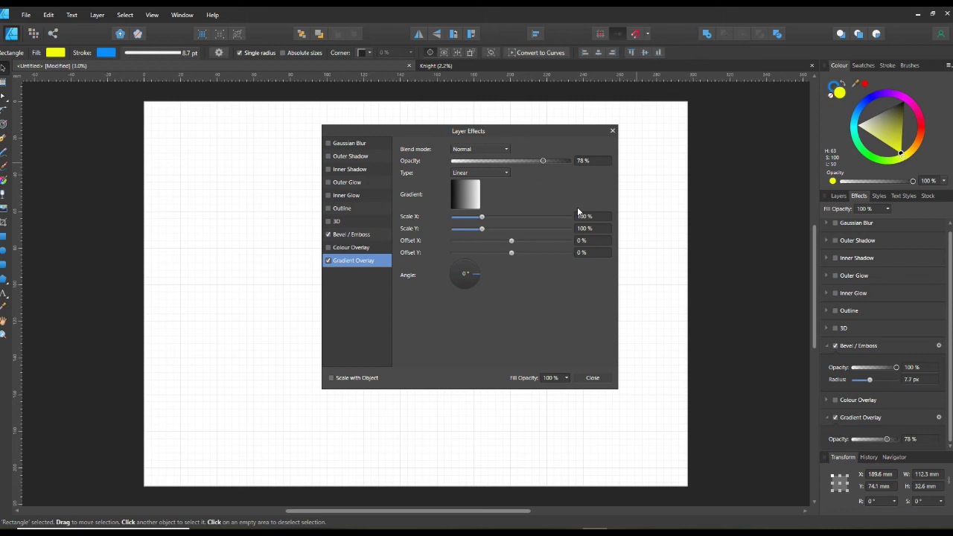
pyautogui.click(474, 199)
pyautogui.click(418, 235)
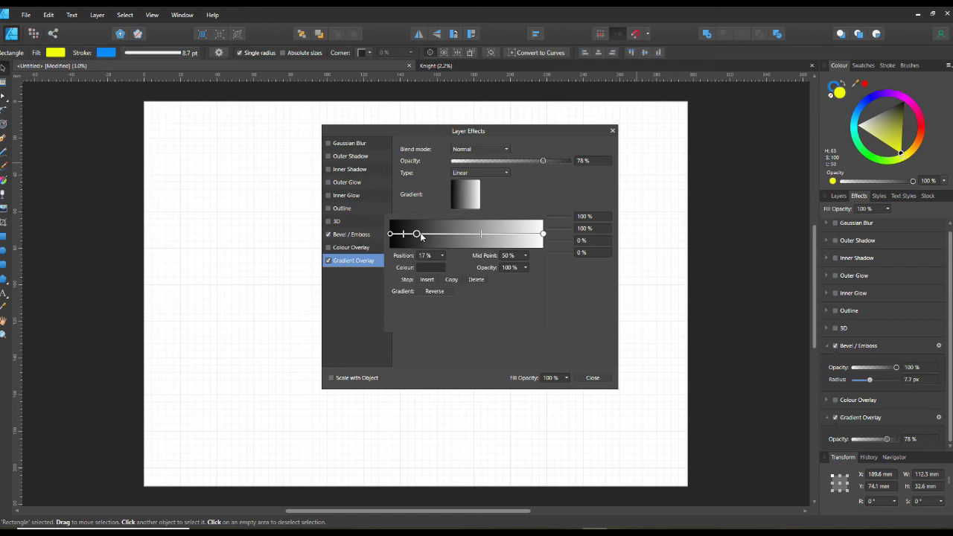
pyautogui.click(506, 234)
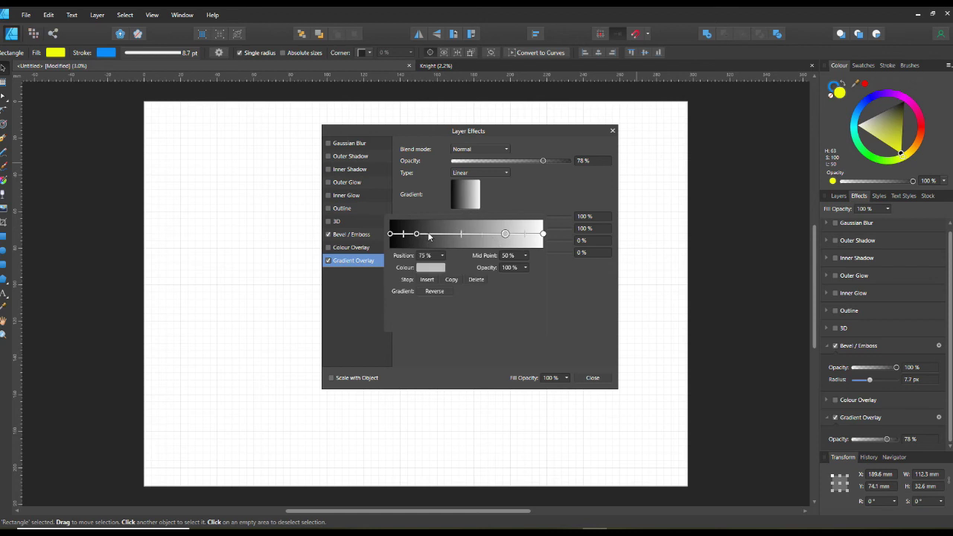
# - Colour the gradient's starting stop blue and the stop at 17% bright green
pyautogui.click(389, 234)
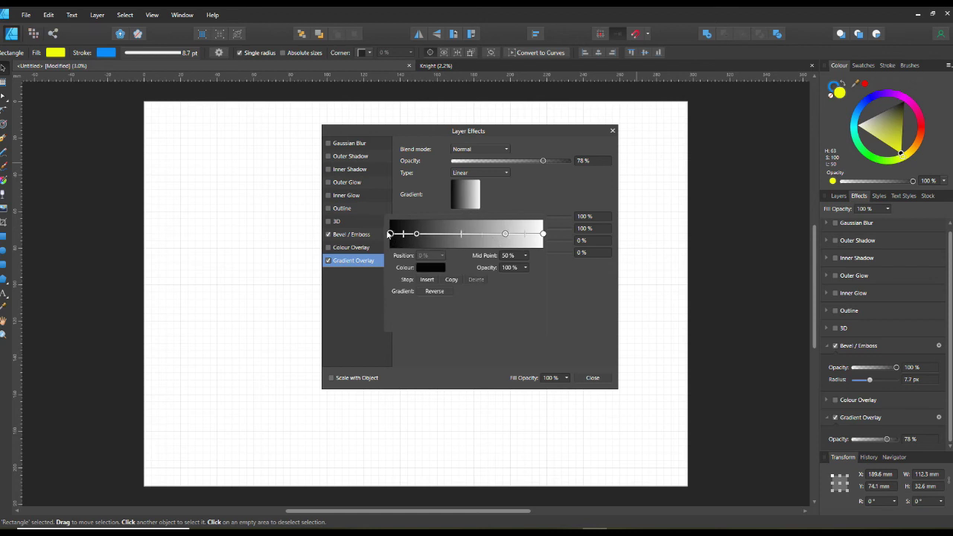
pyautogui.click(430, 268)
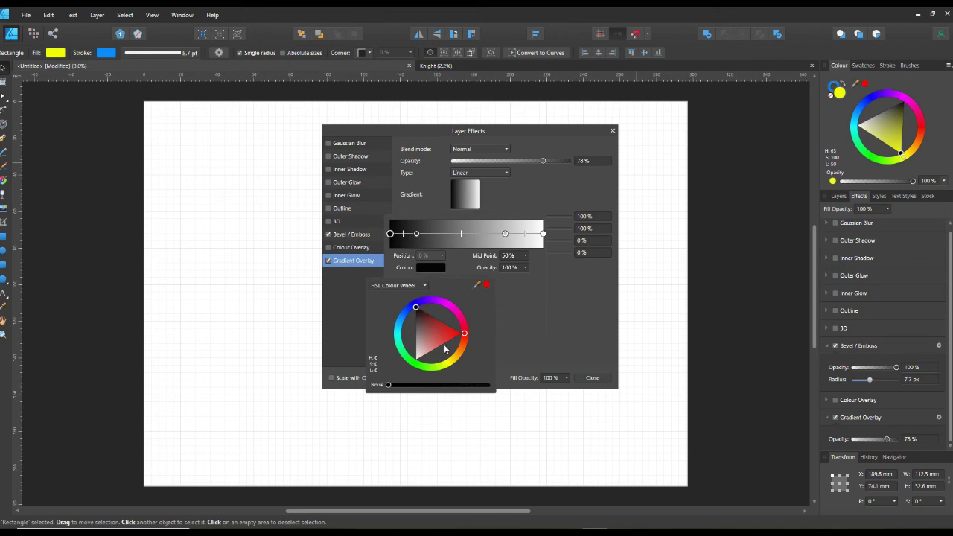
pyautogui.click(407, 318)
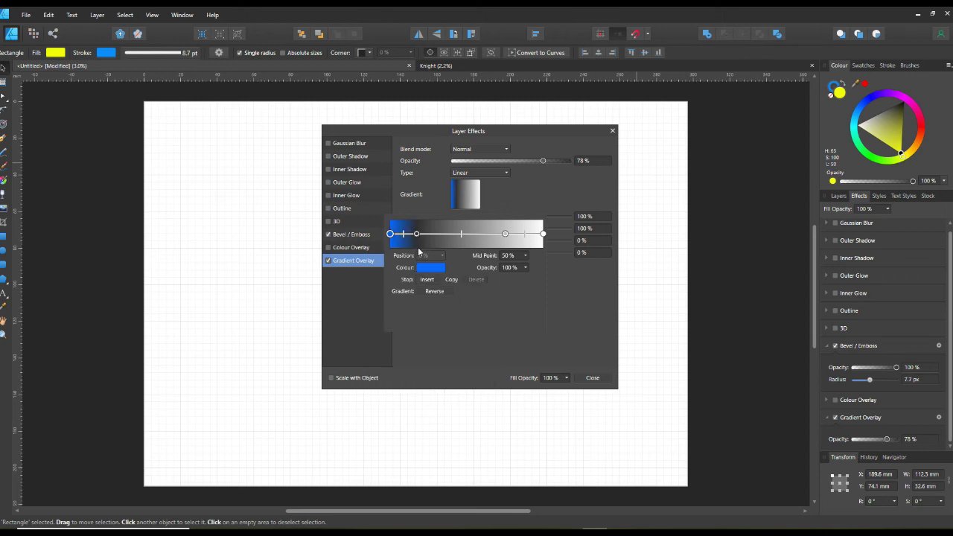
pyautogui.click(417, 234)
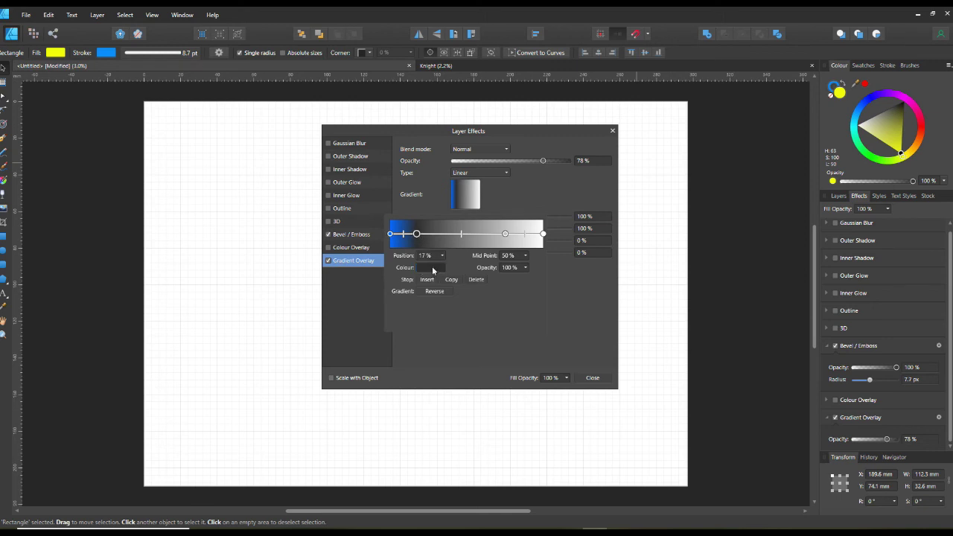
pyautogui.click(433, 268)
pyautogui.click(413, 365)
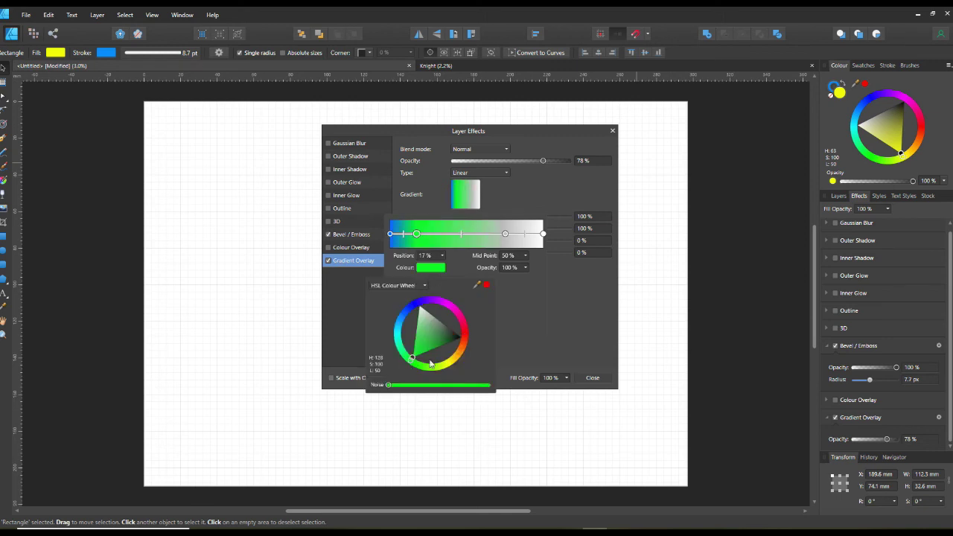
# - Move the third gradient stop to 76% and colour it red, make the end stop yellow, and close the layer effects settings
pyautogui.click(507, 236)
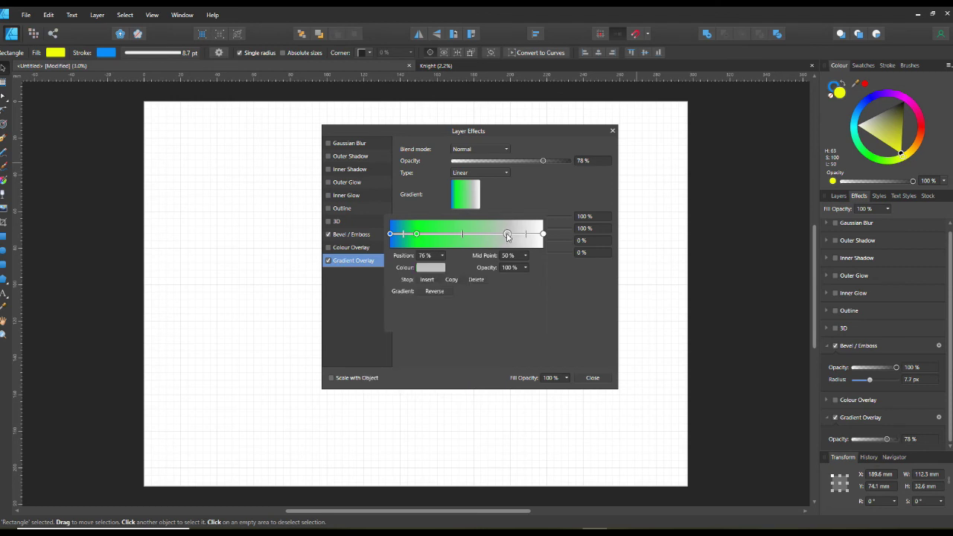
pyautogui.click(436, 270)
pyautogui.click(442, 334)
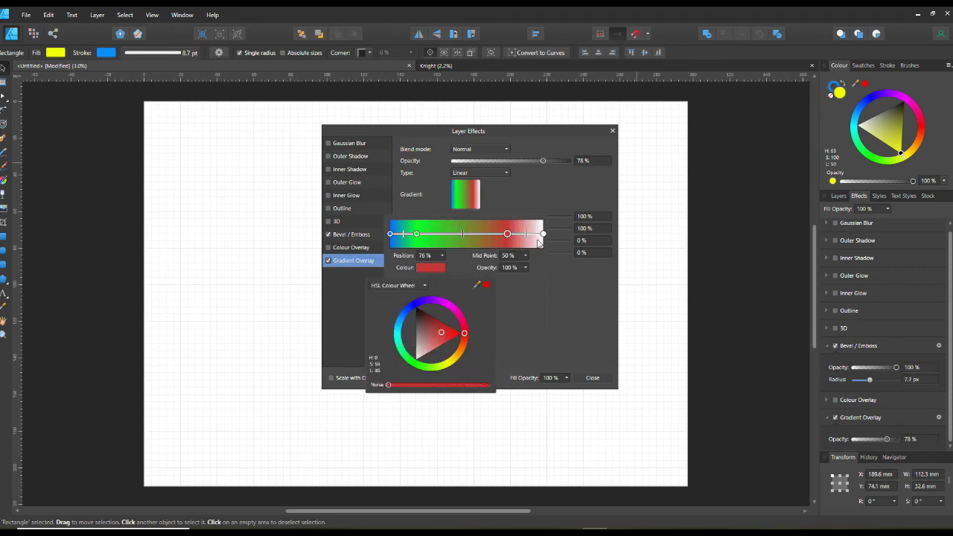
pyautogui.click(543, 235)
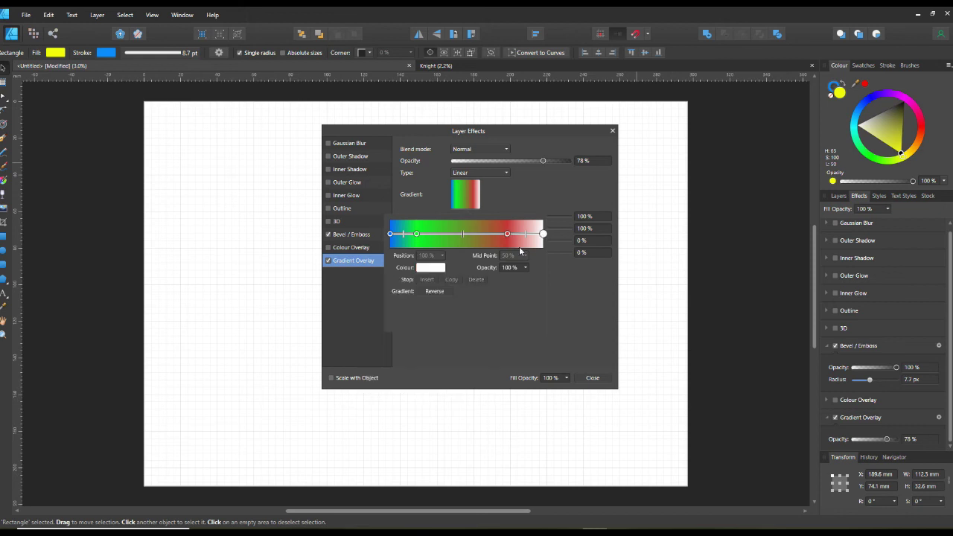
pyautogui.click(432, 269)
pyautogui.click(448, 365)
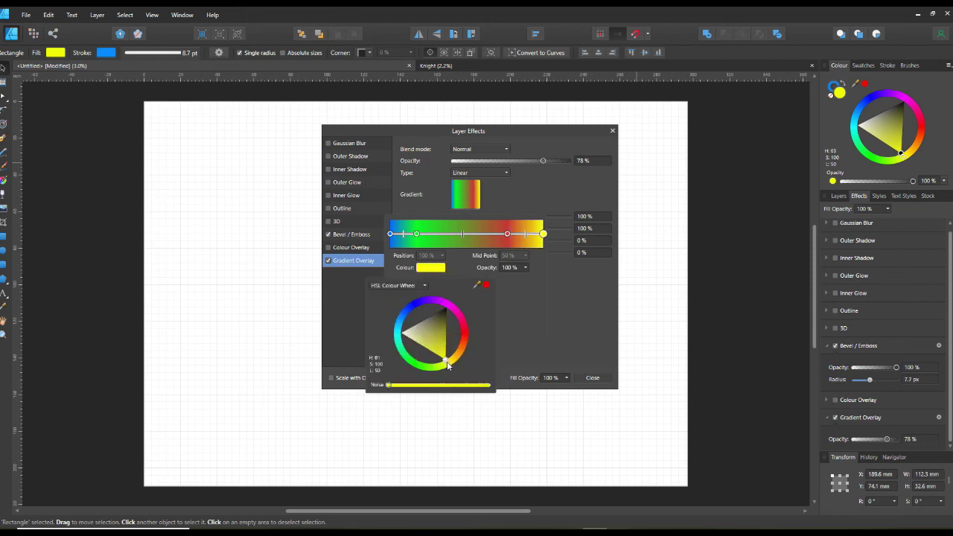
pyautogui.click(590, 381)
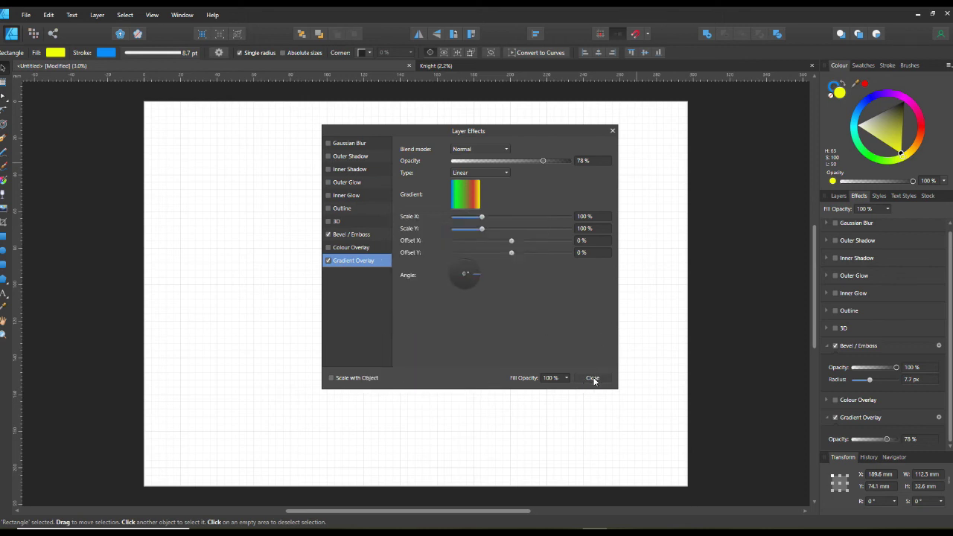
# - Shift the rectangle slightly down and left, and turn off its Bevel / Emboss and Gradient Overlay effects
pyautogui.click(592, 379)
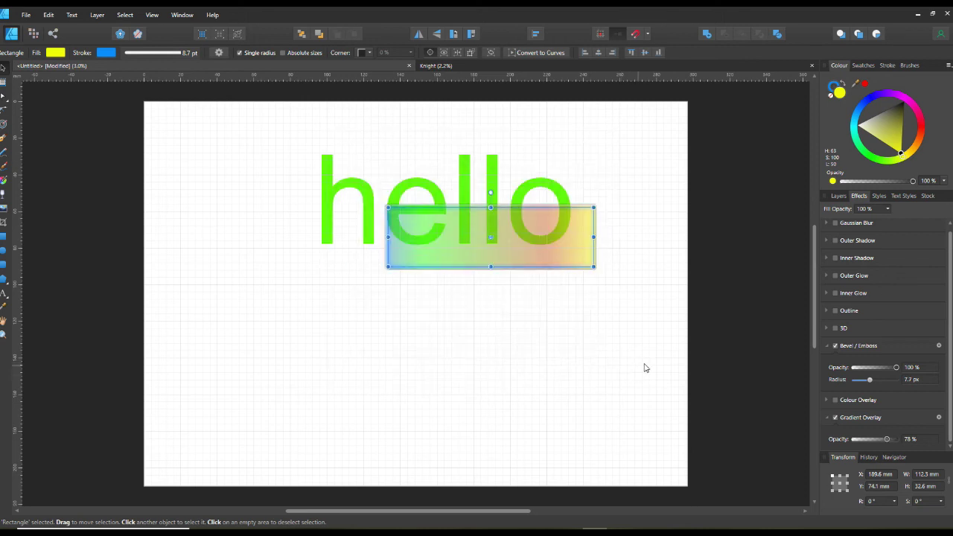
pyautogui.moveTo(531, 255); pyautogui.dragTo(531, 275)
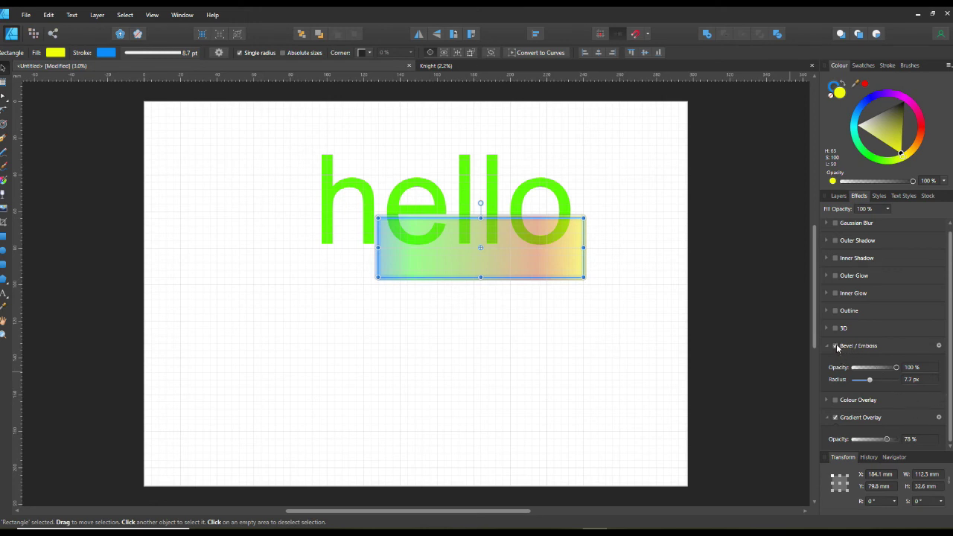
pyautogui.click(836, 347)
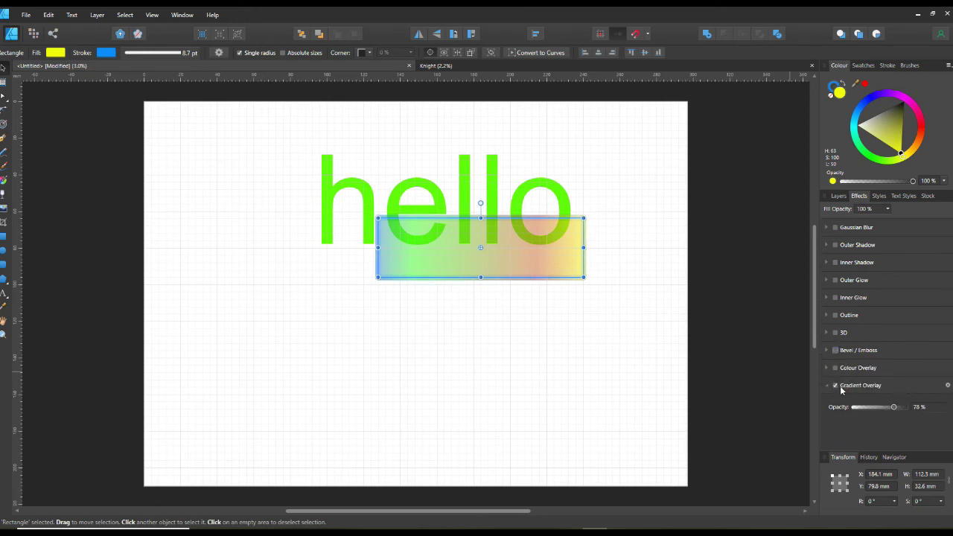
pyautogui.click(836, 386)
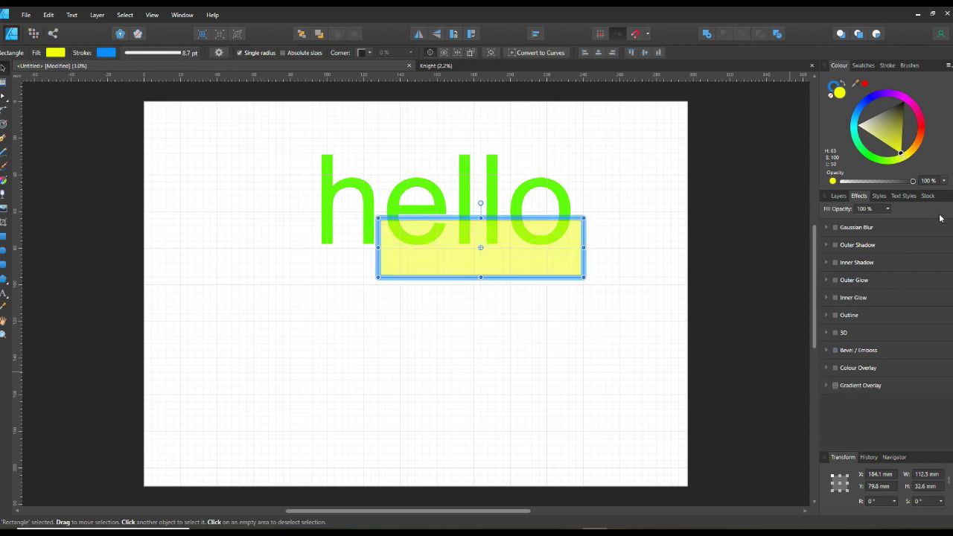
# - Move the rectangle below the hello text and try Style 21, Style 14 and Style 8 from the clipart 5 set on it
pyautogui.click(880, 197)
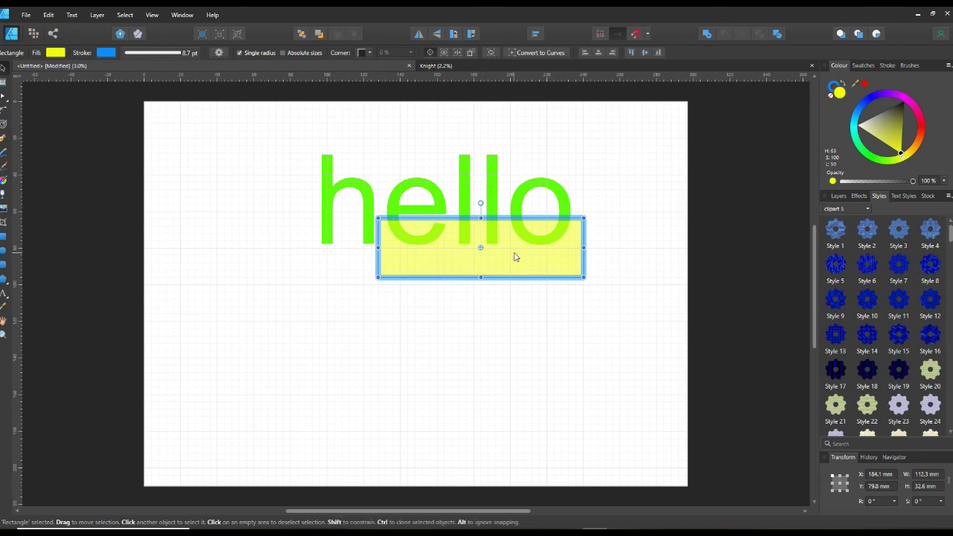
pyautogui.moveTo(519, 282); pyautogui.dragTo(522, 312)
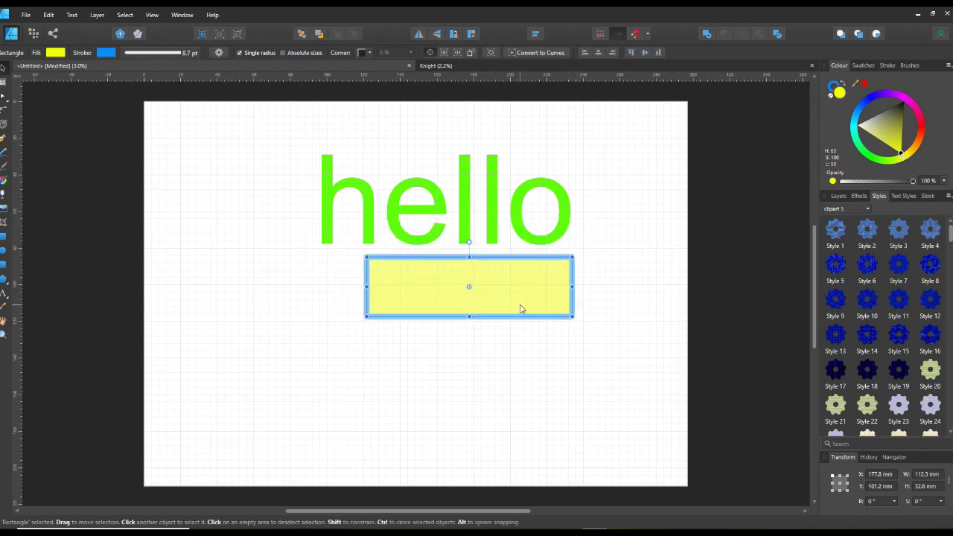
pyautogui.click(842, 412)
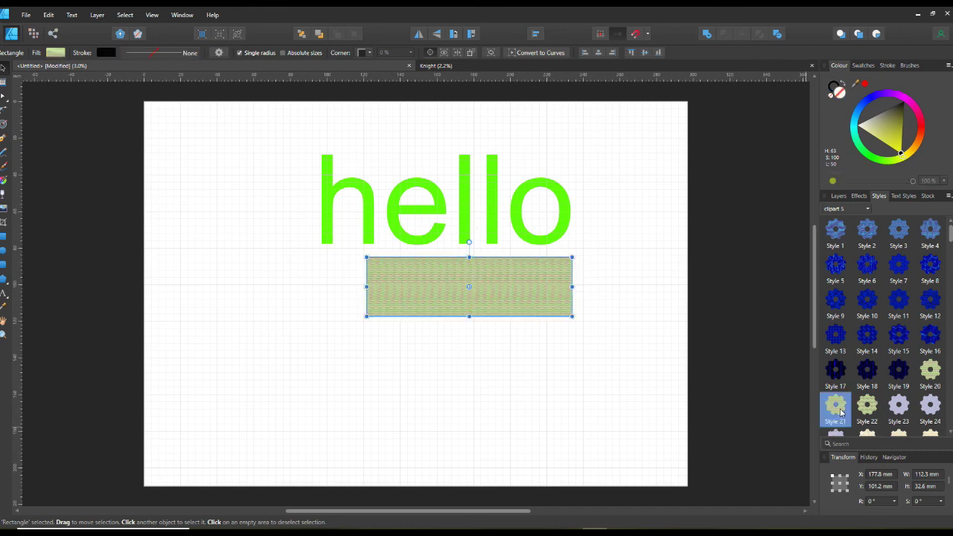
pyautogui.click(866, 339)
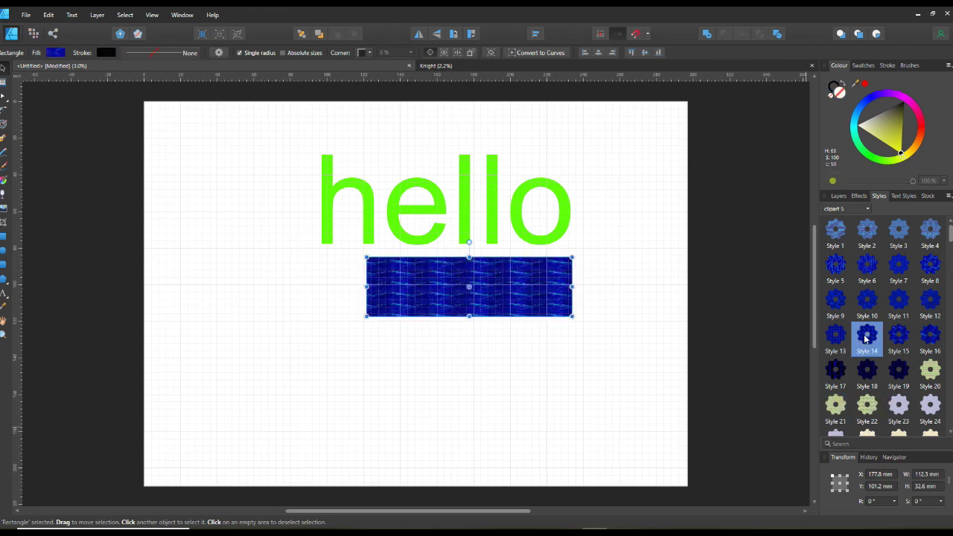
pyautogui.click(931, 261)
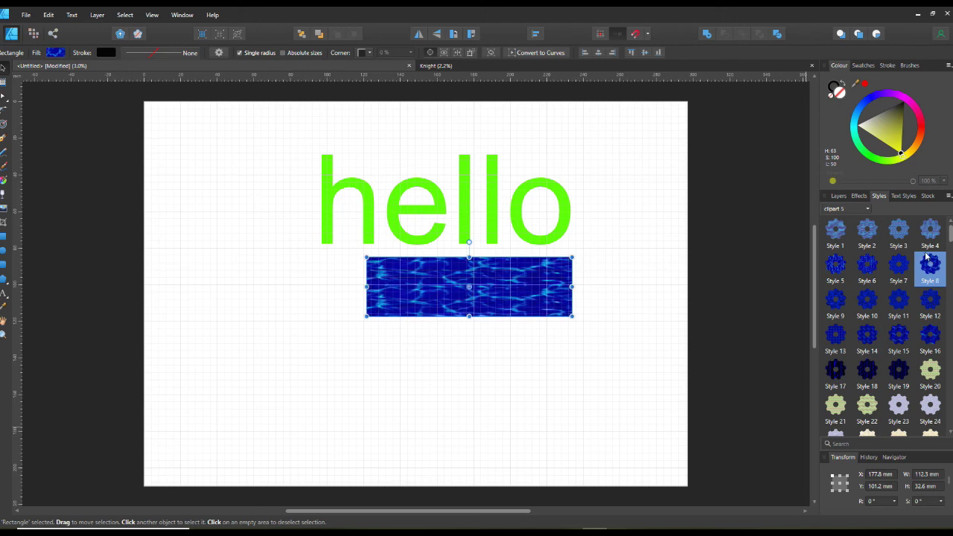
# - Try Style 1, Style 6, Style 7, Style 4 and Style 8 from the Styles 4 set on the rectangle
pyautogui.click(851, 209)
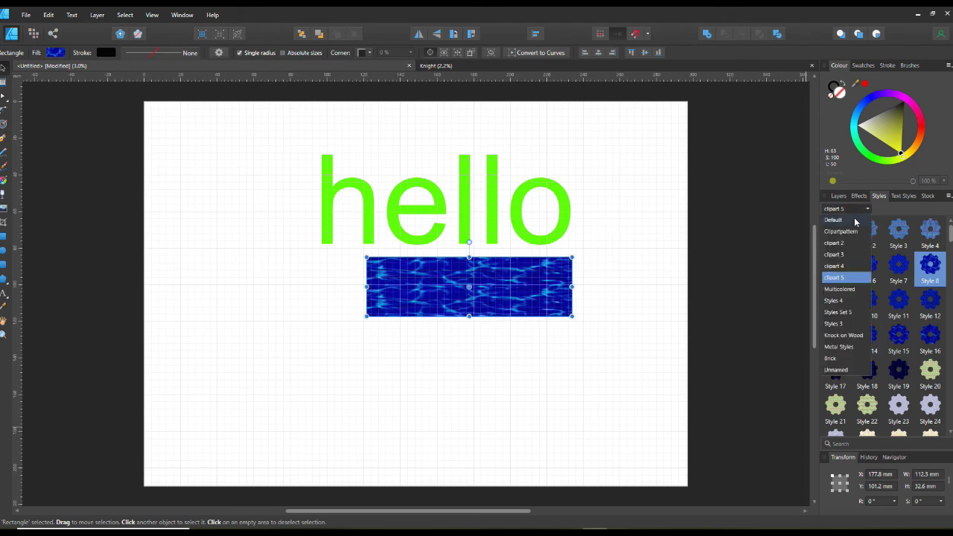
pyautogui.click(846, 300)
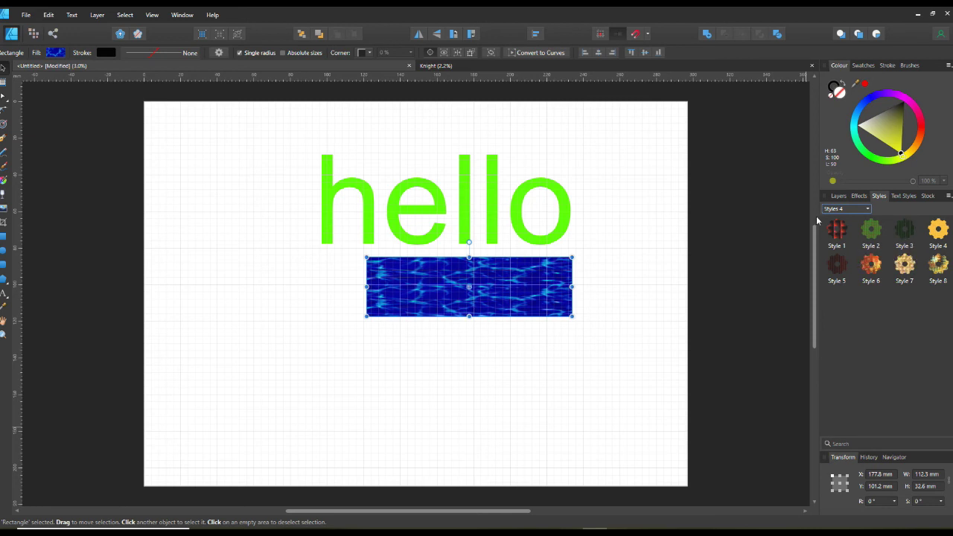
pyautogui.click(837, 231)
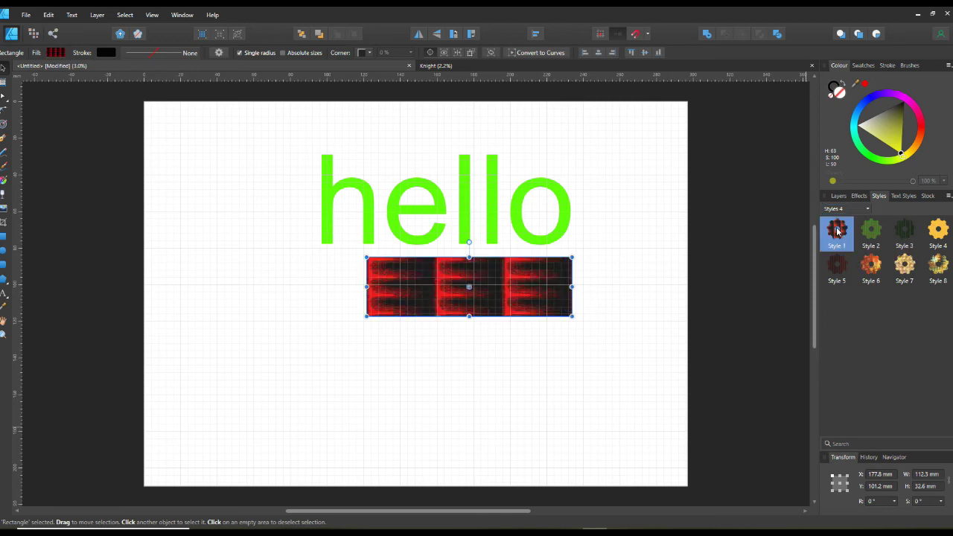
pyautogui.click(874, 270)
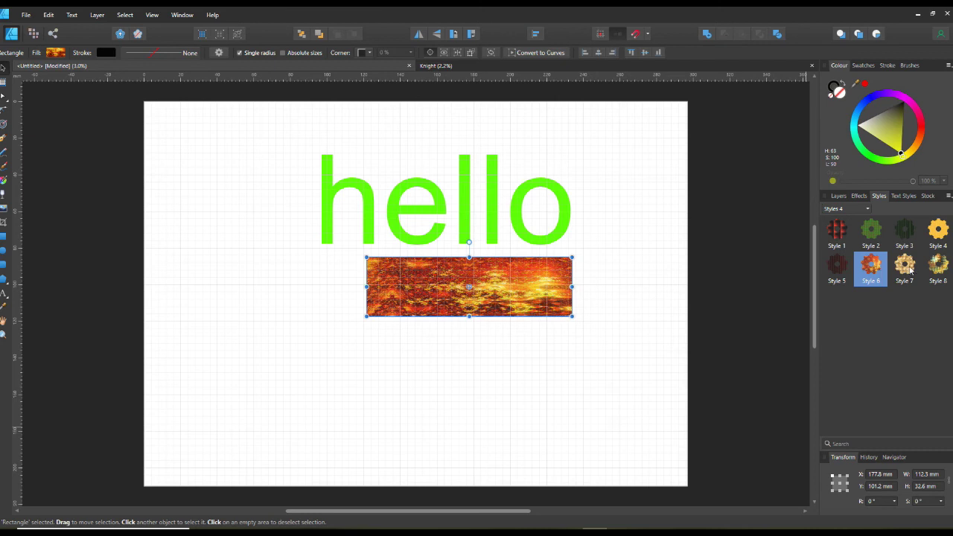
pyautogui.click(907, 268)
pyautogui.click(936, 246)
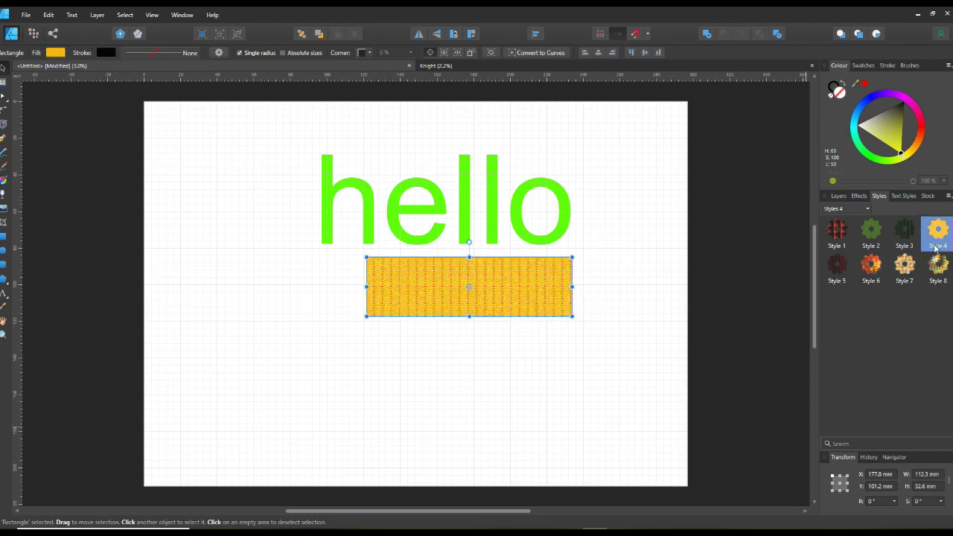
pyautogui.click(936, 265)
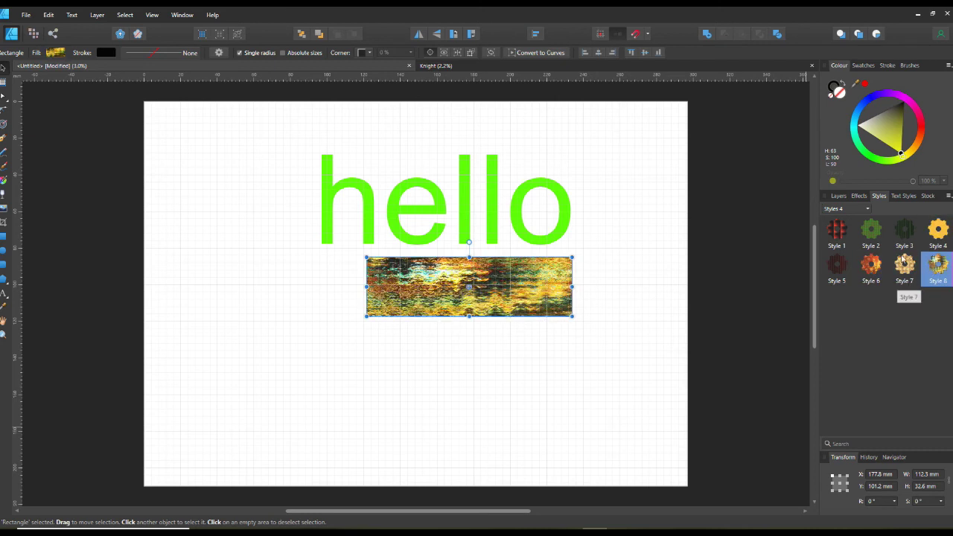
# - Try several Metal Styles on the rectangle, ending with Metal 15, and move the rectangle to the lower right of the page
pyautogui.click(868, 209)
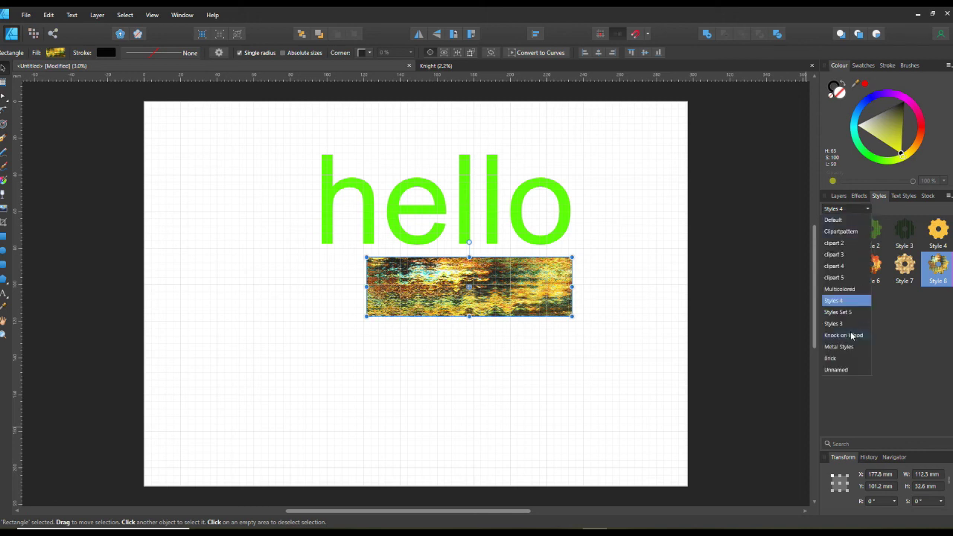
pyautogui.click(846, 347)
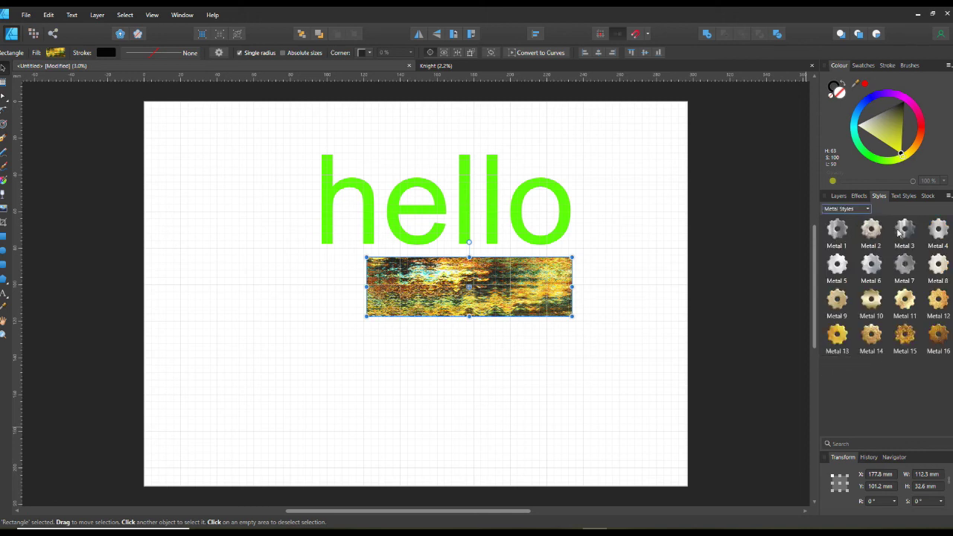
pyautogui.click(836, 235)
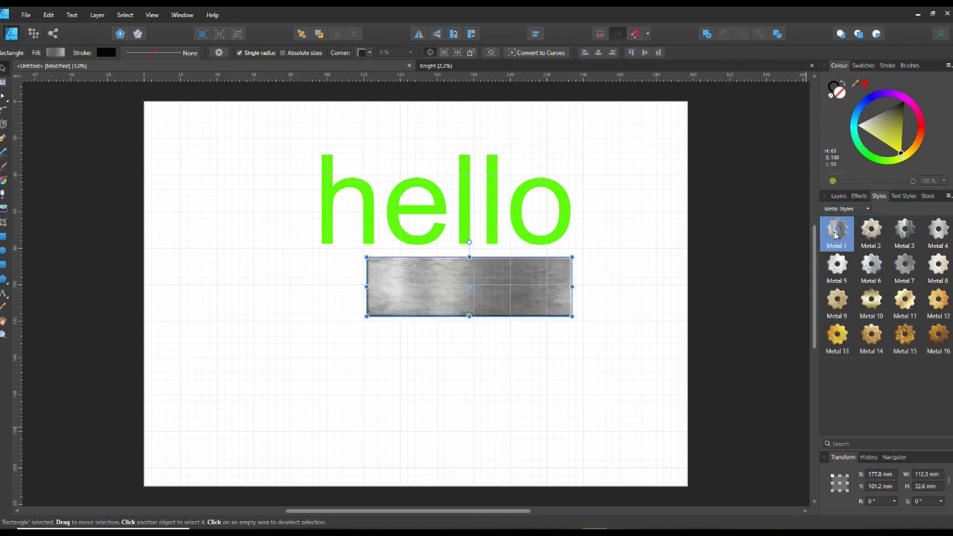
pyautogui.click(846, 274)
pyautogui.click(871, 269)
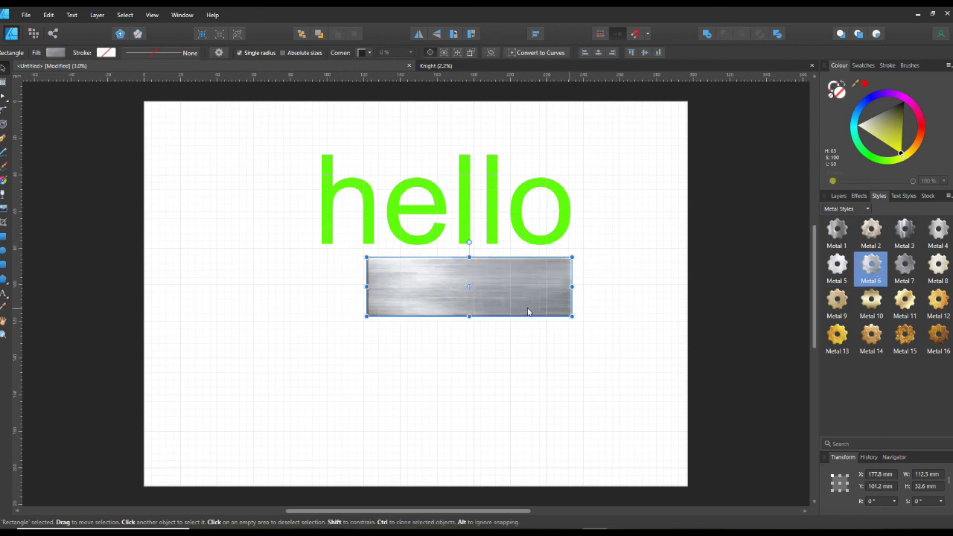
pyautogui.click(906, 270)
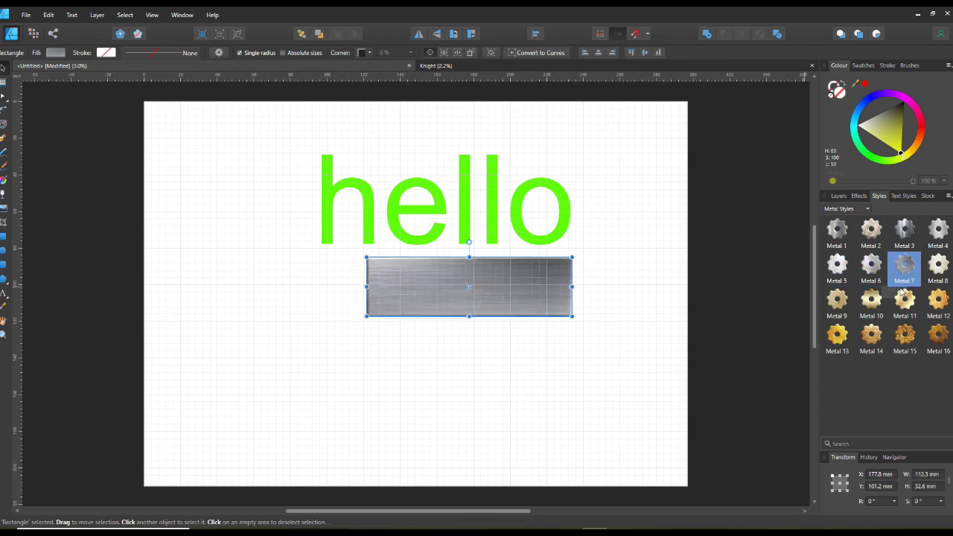
pyautogui.click(913, 306)
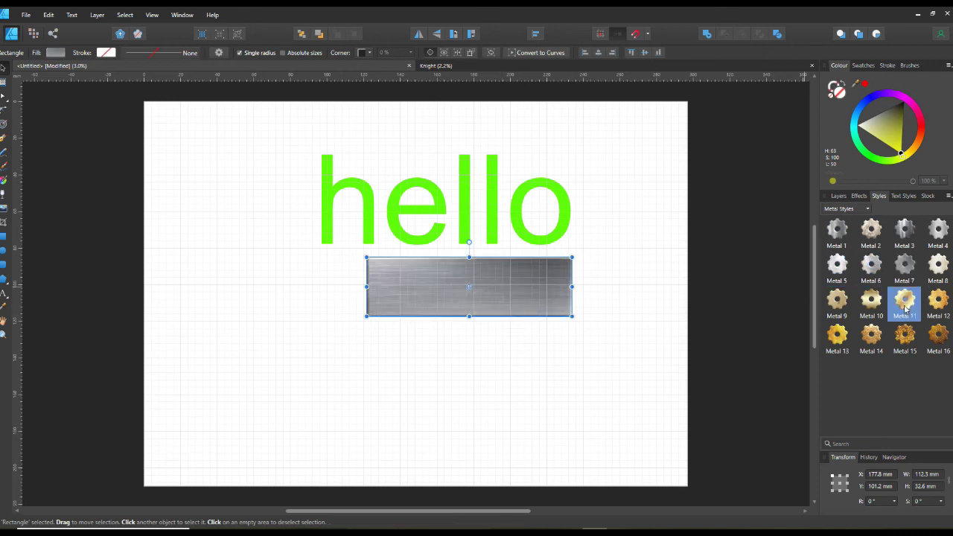
pyautogui.click(942, 311)
pyautogui.click(911, 342)
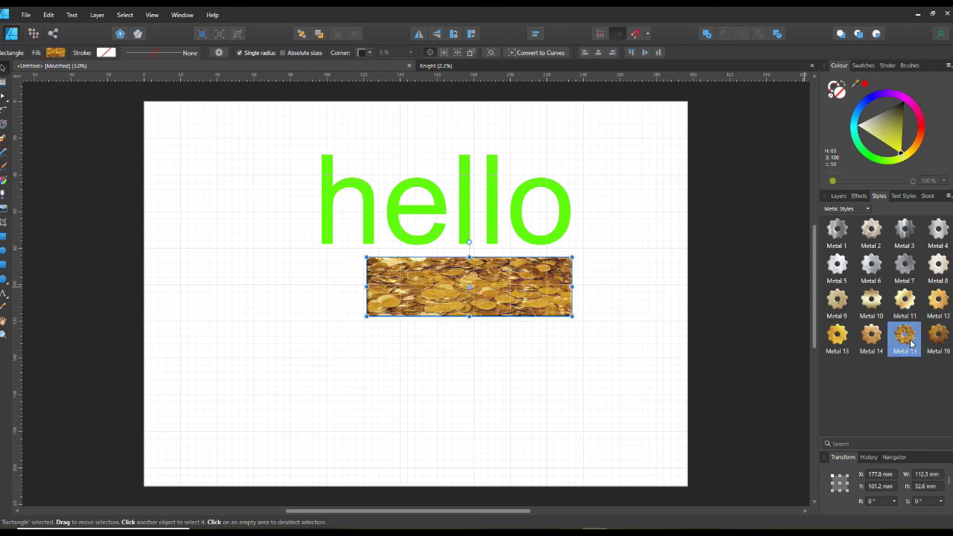
pyautogui.moveTo(537, 287); pyautogui.dragTo(592, 384)
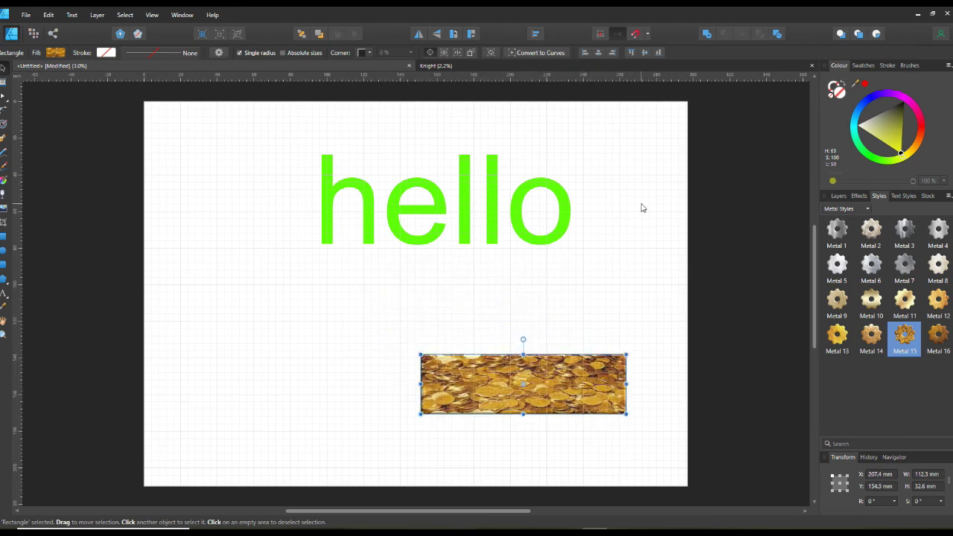
# - Look through the available text styles, the Pexels stock source, and the rectangle's effects and layer entry
pyautogui.click(903, 196)
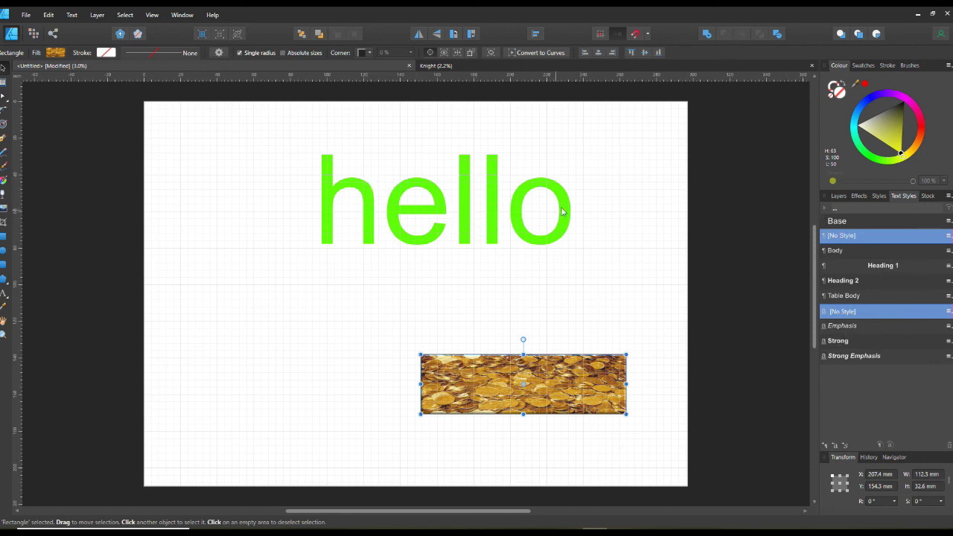
pyautogui.click(928, 197)
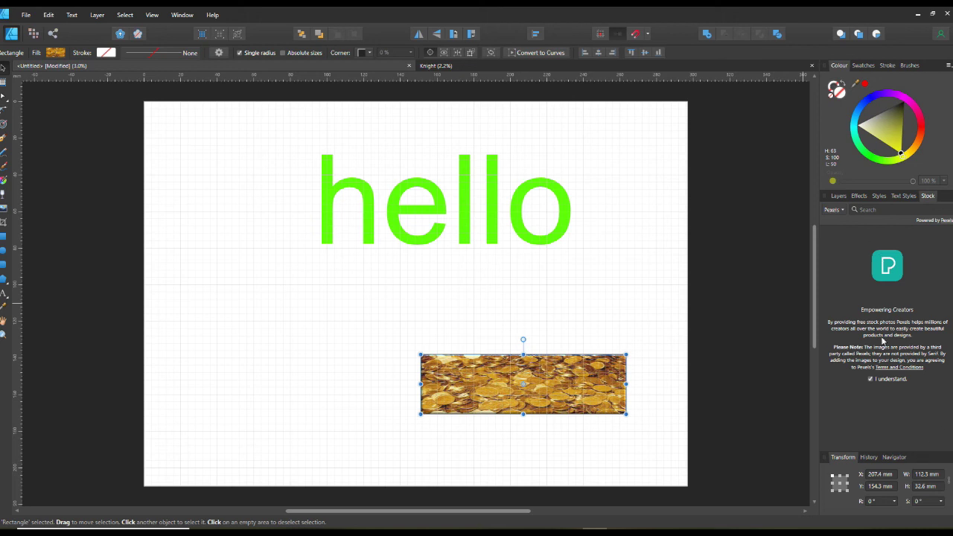
pyautogui.click(905, 201)
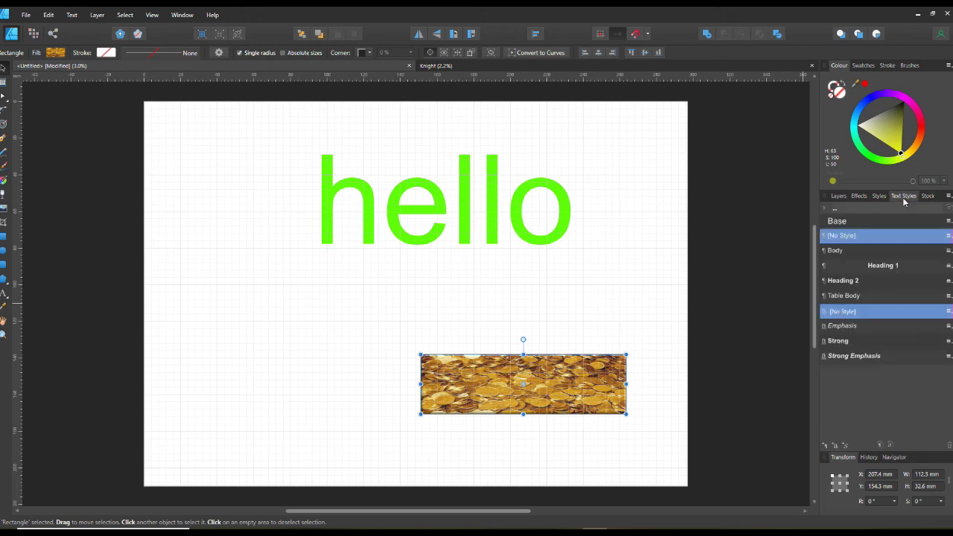
pyautogui.click(880, 200)
pyautogui.click(859, 196)
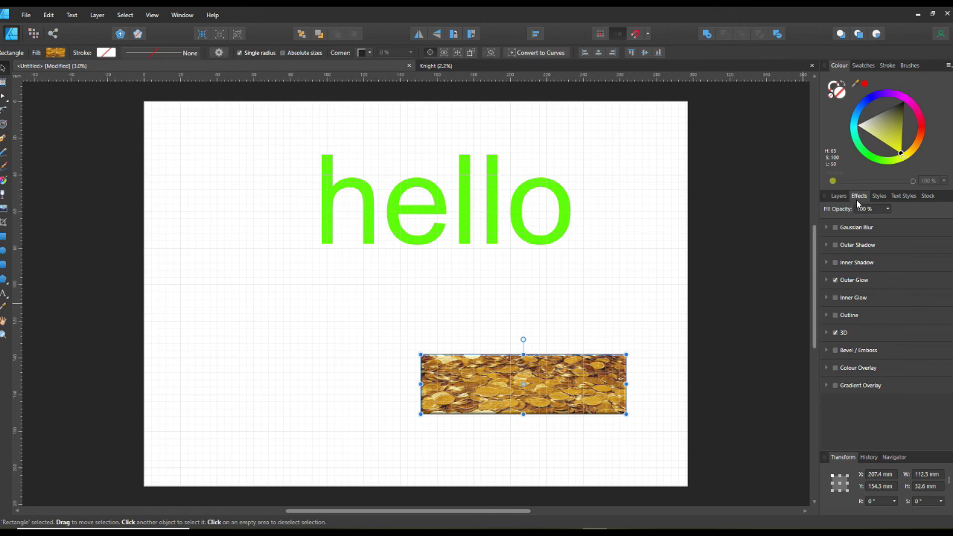
pyautogui.click(839, 196)
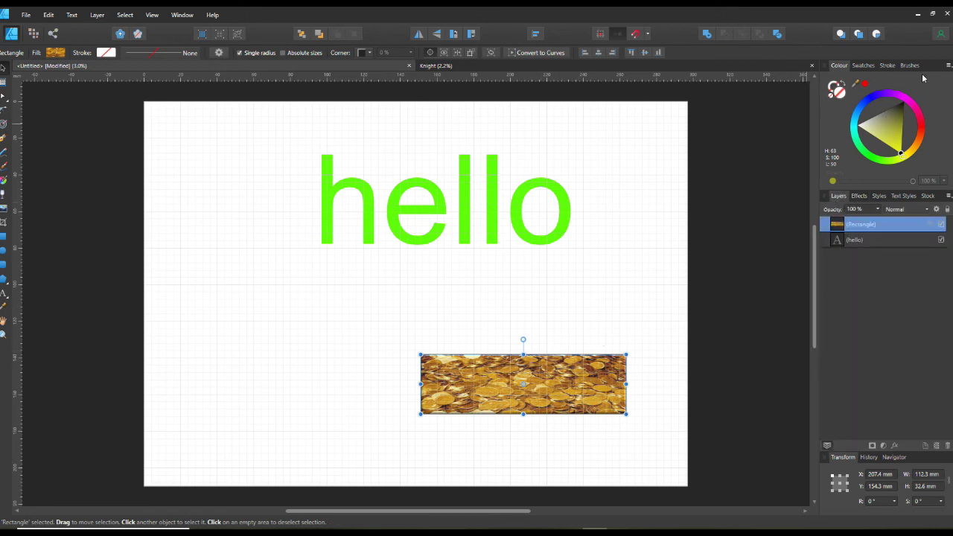
# - Try several recent colour swatches on the hello text and finish with the dark red one
pyautogui.click(870, 67)
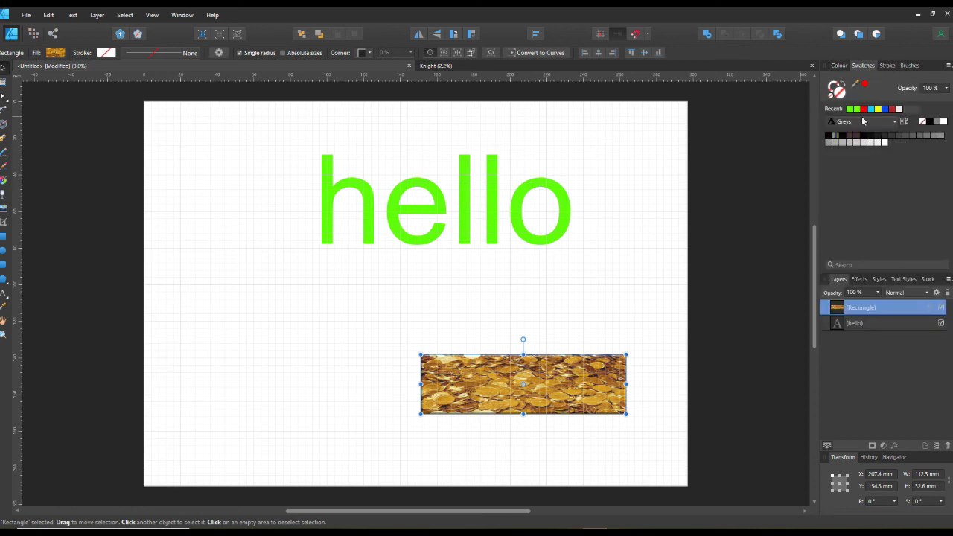
pyautogui.click(538, 244)
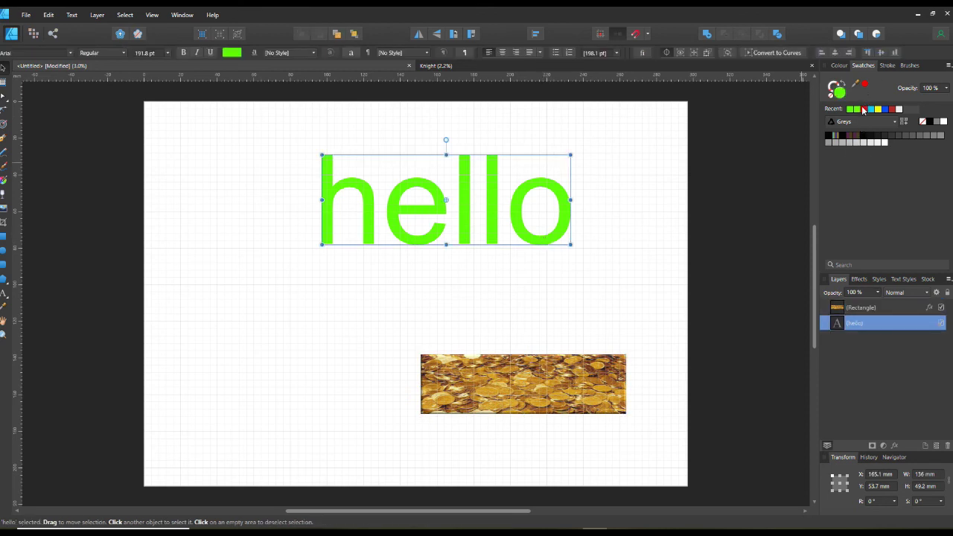
pyautogui.click(864, 109)
pyautogui.click(873, 109)
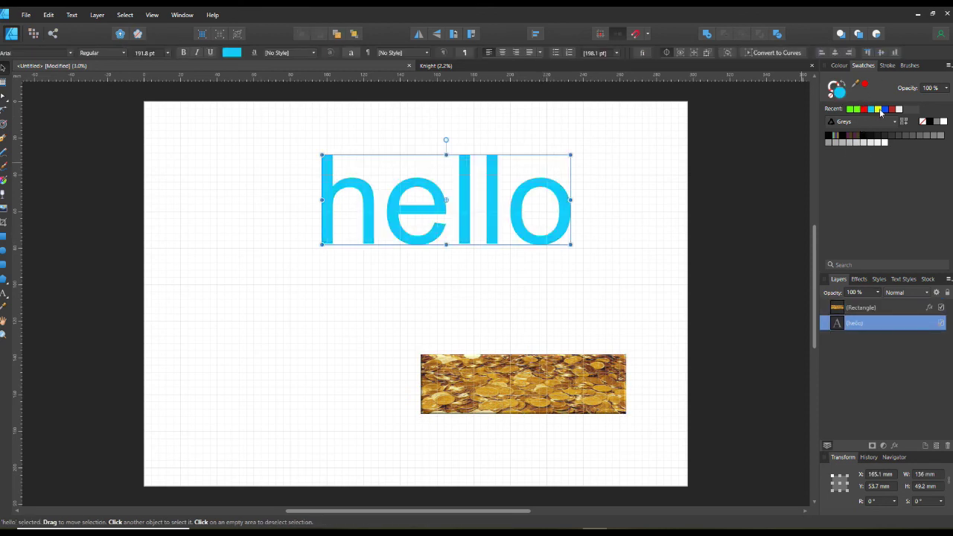
pyautogui.click(879, 110)
pyautogui.click(884, 110)
pyautogui.click(899, 110)
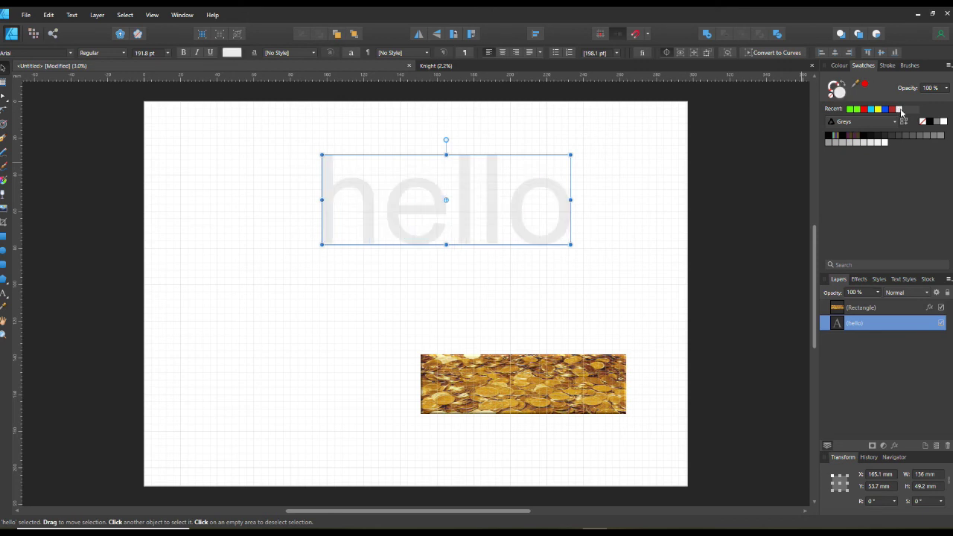
pyautogui.click(892, 109)
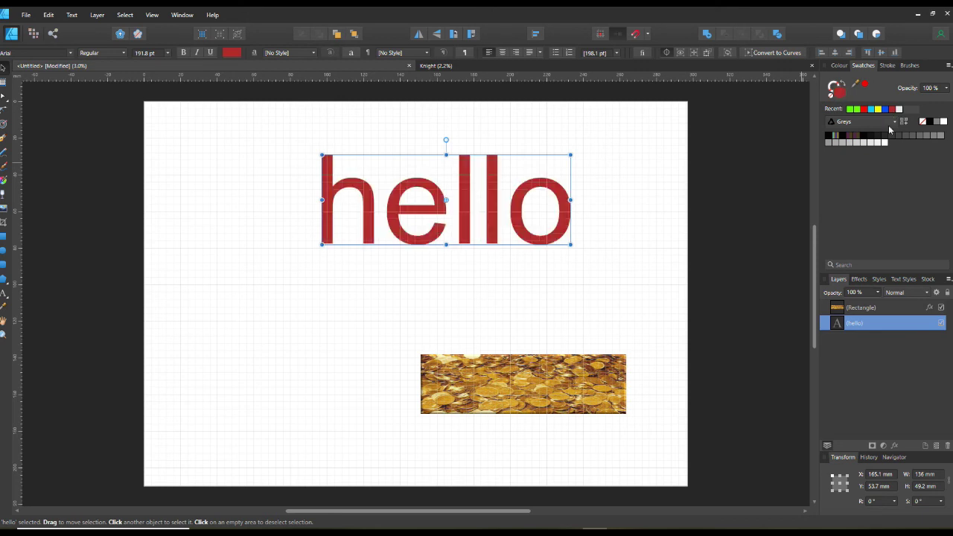
# - Paint a closed blue loop about 76.7 mm wide below the hello text with the Vector Brush and set its stroke width to 39.9 pt
pyautogui.click(888, 65)
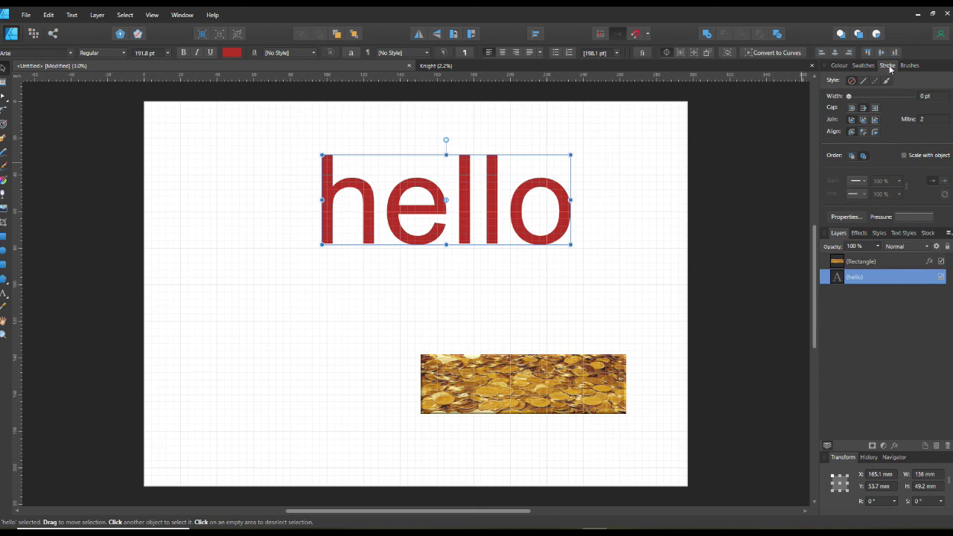
pyautogui.click(7, 172)
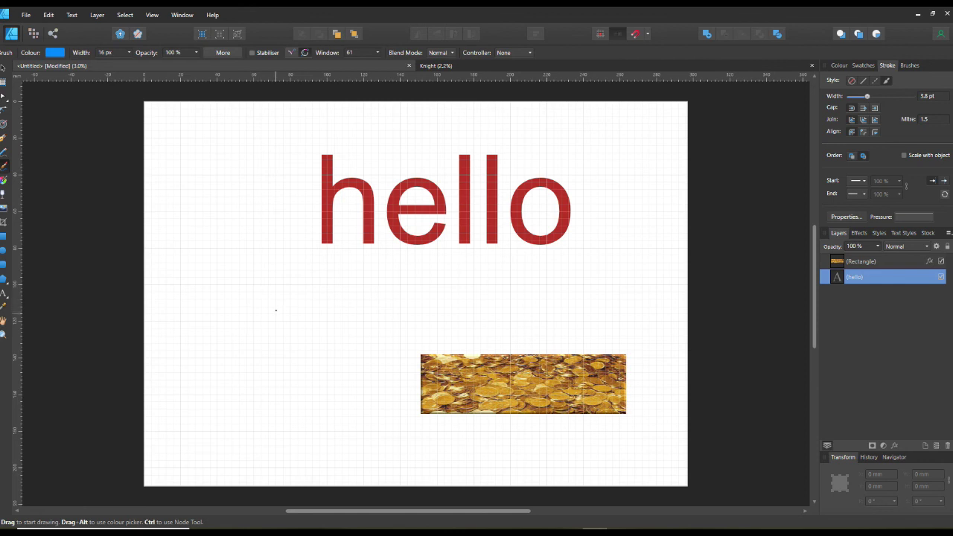
pyautogui.moveTo(247, 306)
pyautogui.mouseDown()
pyautogui.moveTo(344, 306)
pyautogui.moveTo(350, 295)
pyautogui.moveTo(300, 268)
pyautogui.moveTo(211, 278)
pyautogui.mouseUp()
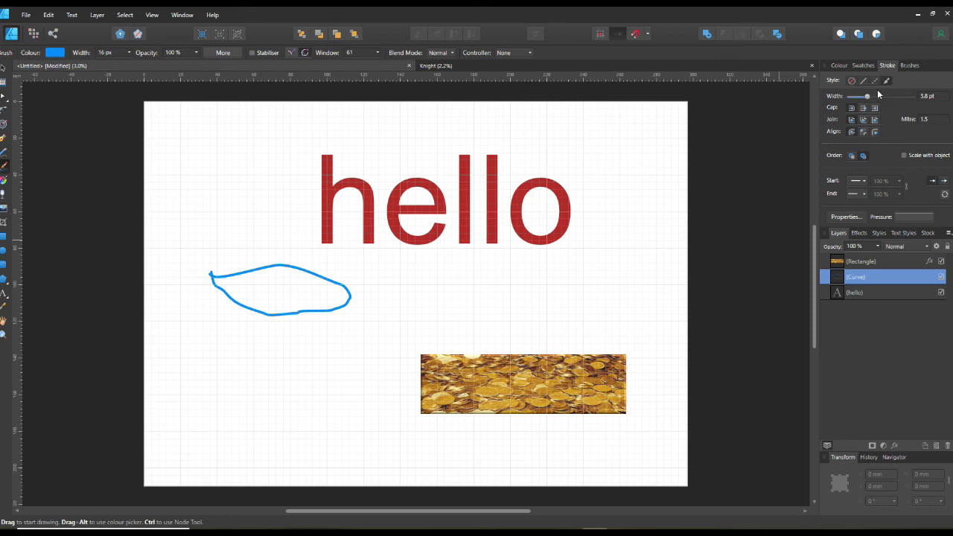
pyautogui.moveTo(867, 97); pyautogui.dragTo(838, 99)
pyautogui.click(4, 67)
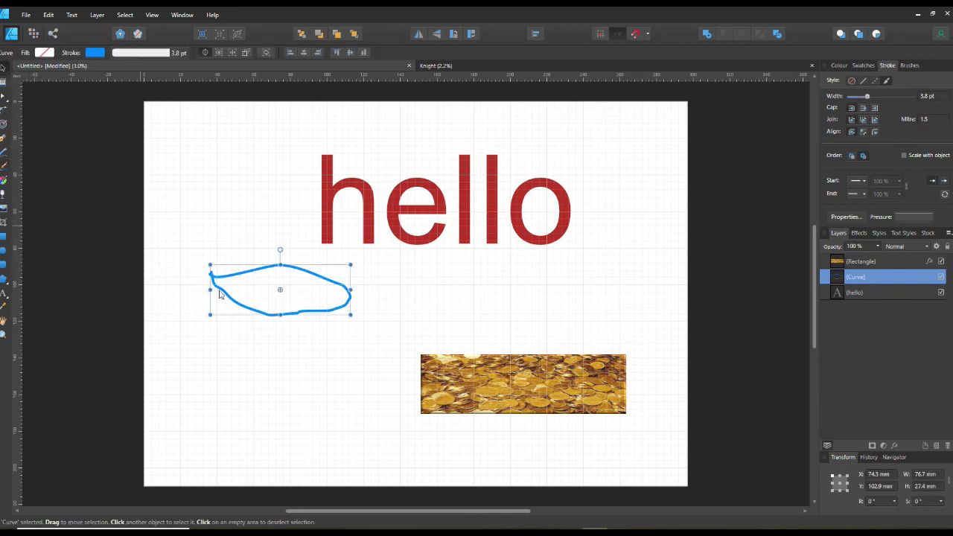
pyautogui.moveTo(868, 98)
pyautogui.mouseDown()
pyautogui.moveTo(882, 98)
pyautogui.moveTo(859, 100)
pyautogui.moveTo(898, 98)
pyautogui.mouseUp()
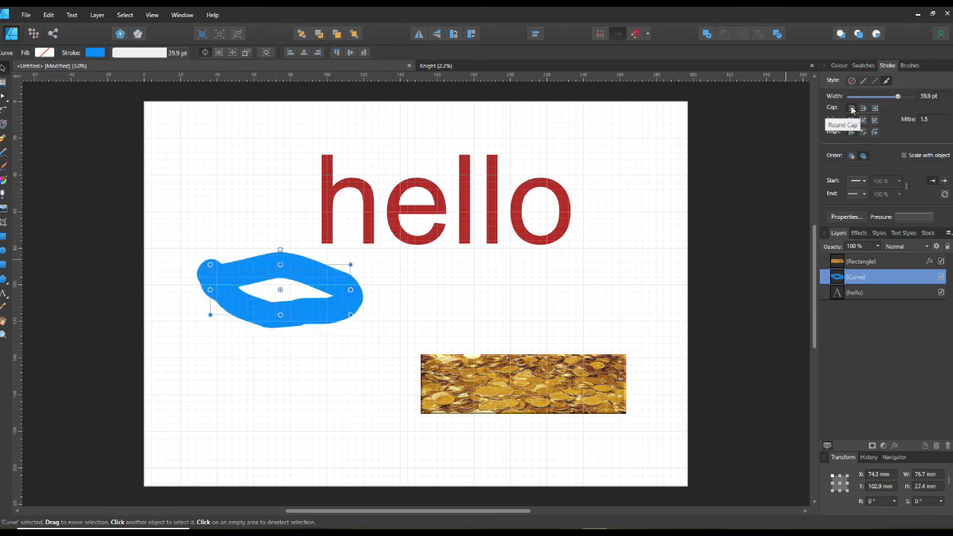
pyautogui.click(533, 308)
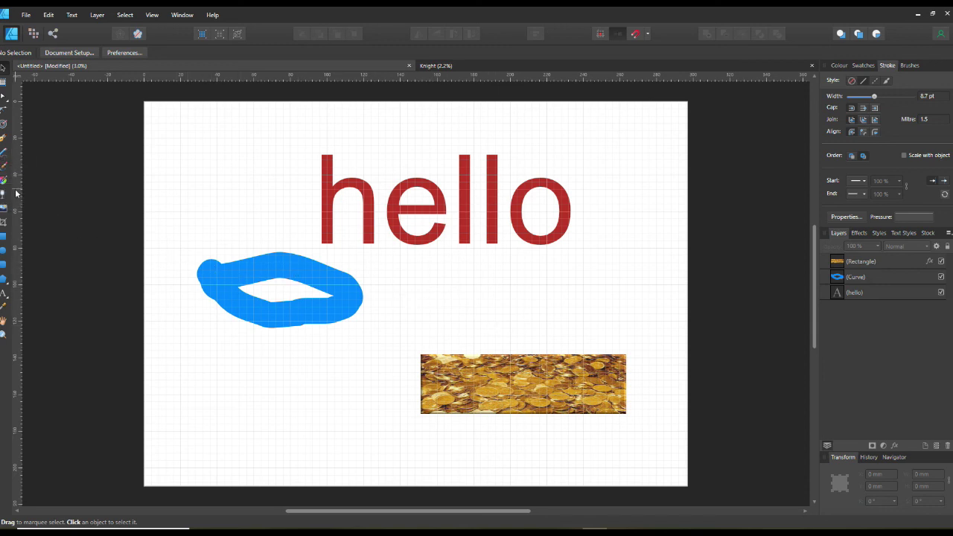
# - Paint a short blue stroke about 5.7 mm long beside the loop and give it a square cap, bevel join and dashed line style
pyautogui.click(4, 165)
pyautogui.moveTo(444, 290); pyautogui.dragTo(454, 292)
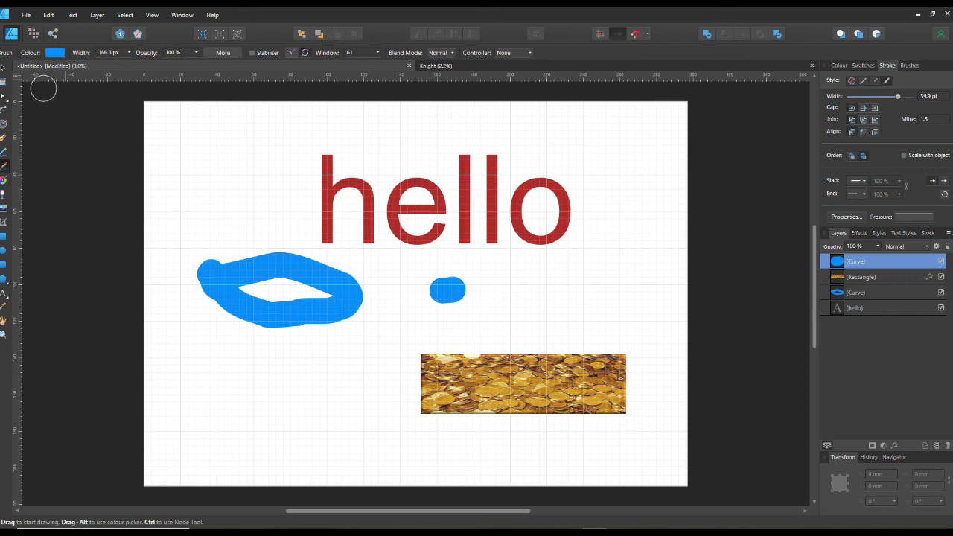
pyautogui.click(3, 67)
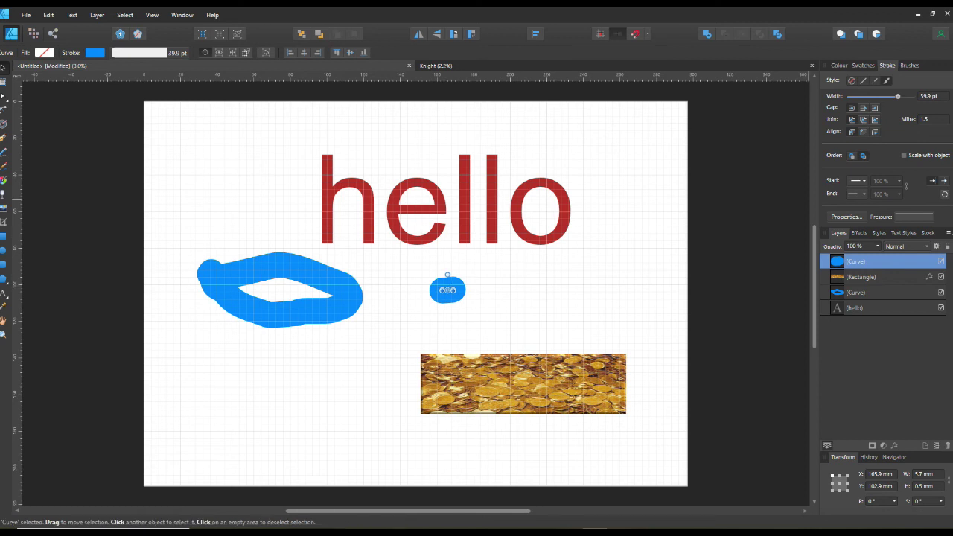
pyautogui.click(864, 109)
pyautogui.click(875, 109)
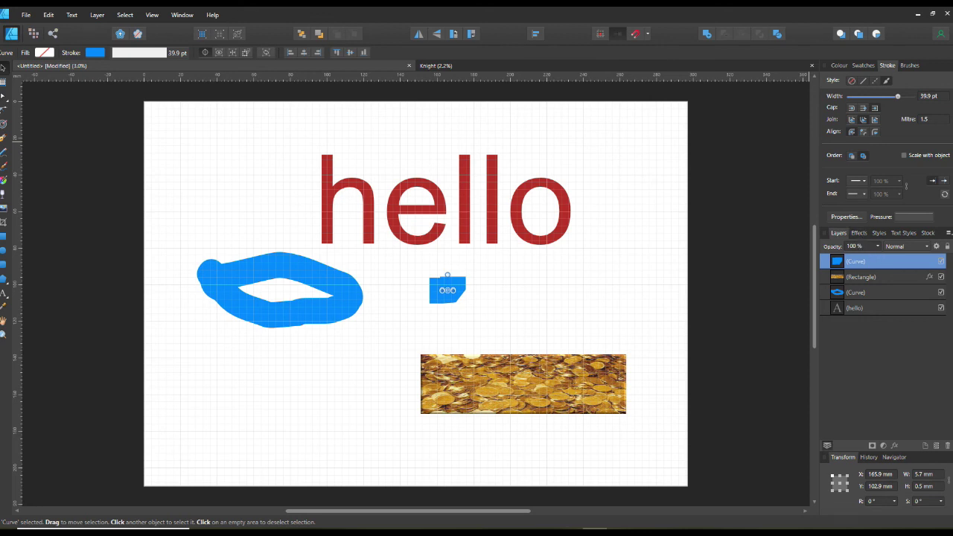
pyautogui.click(876, 81)
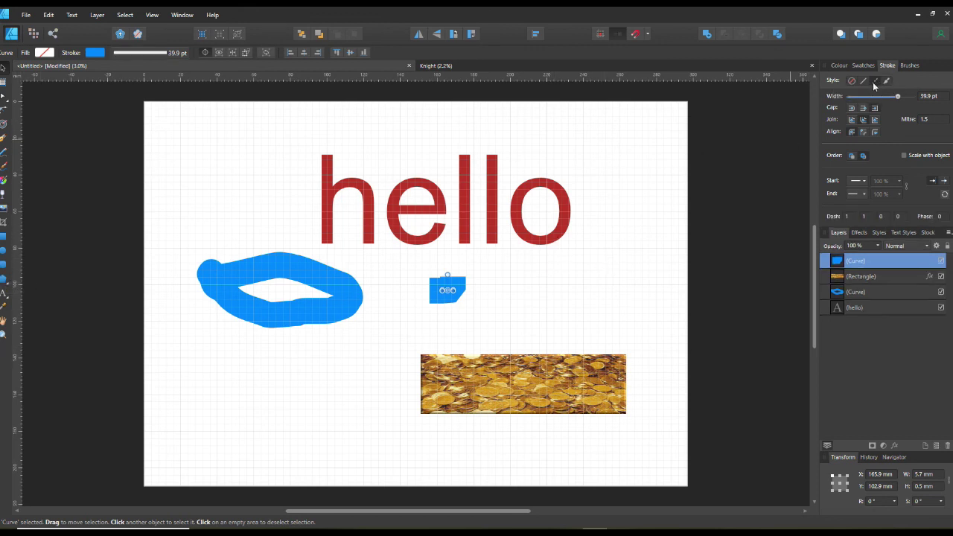
# - Paint two thick blue strokes across the lower page and below the text's last letter, plus a thin 0.3 pt line above the hello text
pyautogui.click(4, 165)
pyautogui.moveTo(170, 395)
pyautogui.mouseDown()
pyautogui.moveTo(338, 403)
pyautogui.moveTo(394, 412)
pyautogui.moveTo(484, 450)
pyautogui.moveTo(526, 446)
pyautogui.mouseUp()
pyautogui.moveTo(528, 269); pyautogui.dragTo(556, 330)
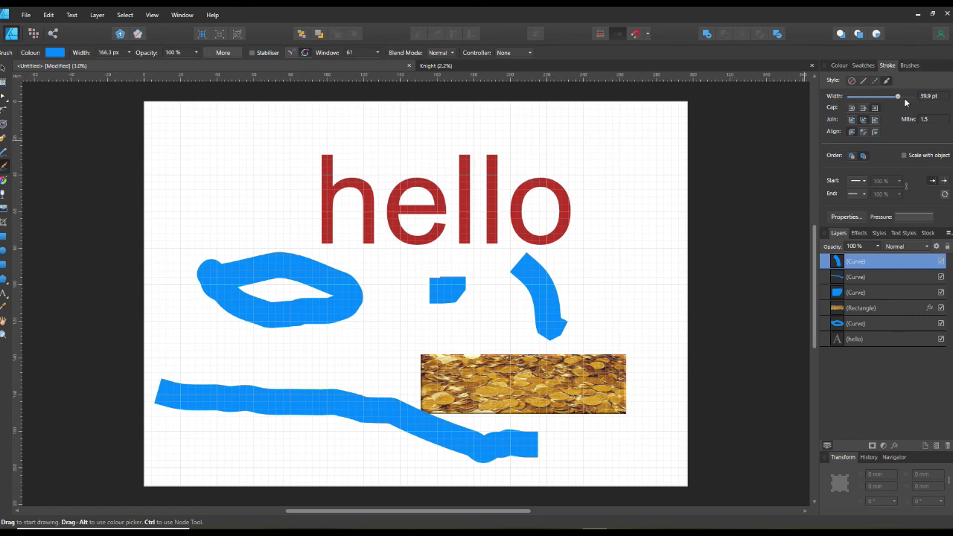
pyautogui.moveTo(897, 97); pyautogui.dragTo(859, 98)
pyautogui.moveTo(861, 98); pyautogui.dragTo(858, 100)
pyautogui.moveTo(617, 137); pyautogui.dragTo(617, 137)
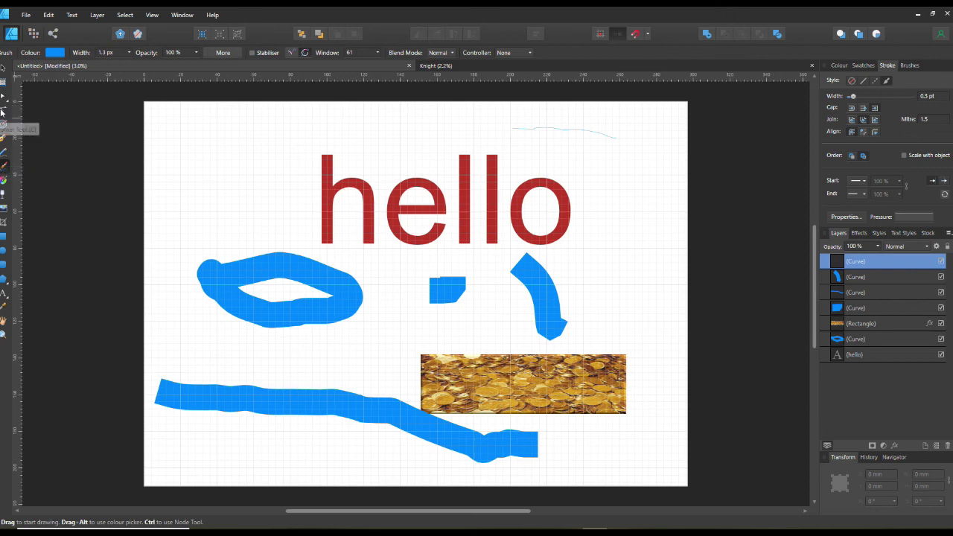
# - Draw a yellow rectangle about 64.1 by 45.2 mm in the page's upper left and give it a 13.6 pt textured line outline
pyautogui.click(2, 237)
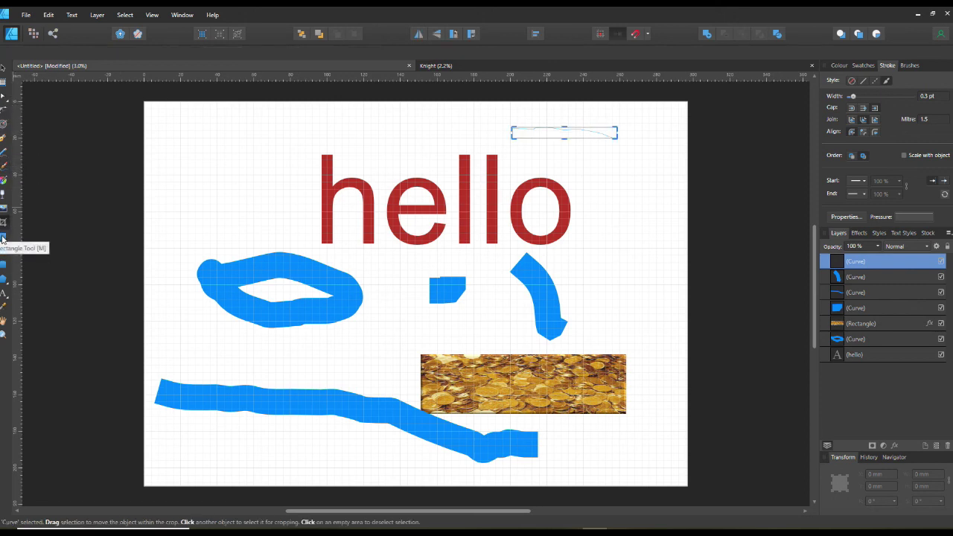
pyautogui.moveTo(213, 121); pyautogui.dragTo(317, 180)
pyautogui.click(4, 236)
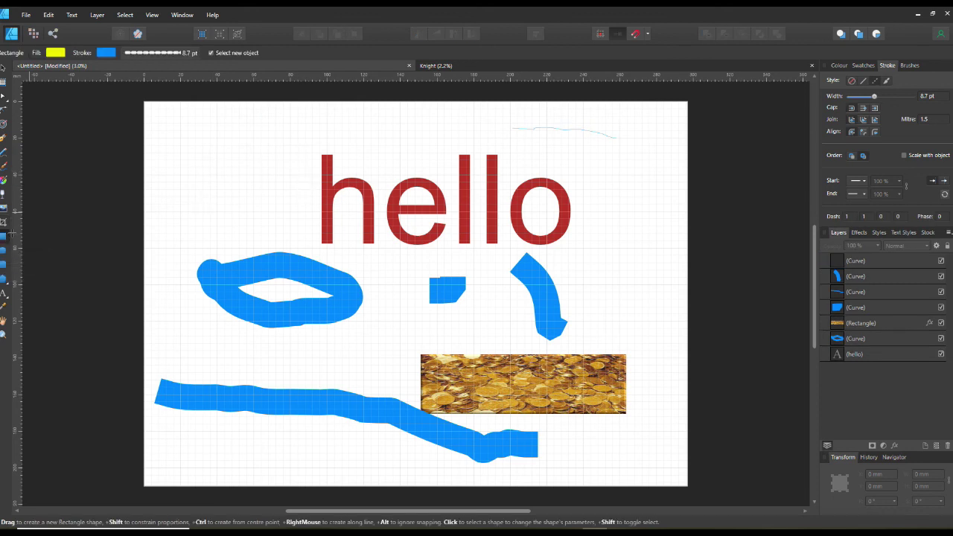
pyautogui.moveTo(200, 120)
pyautogui.mouseDown()
pyautogui.moveTo(240, 187)
pyautogui.moveTo(318, 204)
pyautogui.mouseUp()
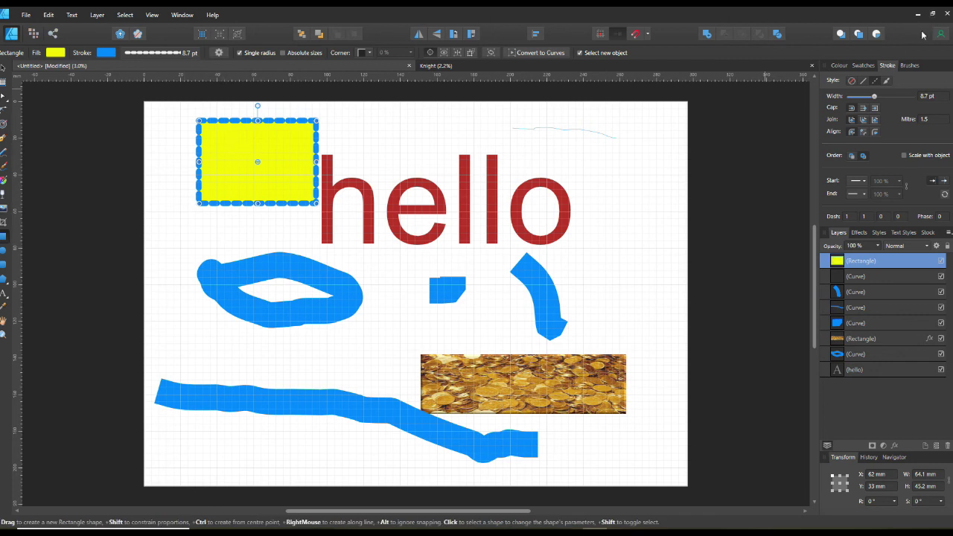
pyautogui.moveTo(875, 97)
pyautogui.mouseDown()
pyautogui.moveTo(866, 96)
pyautogui.moveTo(894, 105)
pyautogui.moveTo(879, 98)
pyautogui.mouseUp()
pyautogui.click(886, 81)
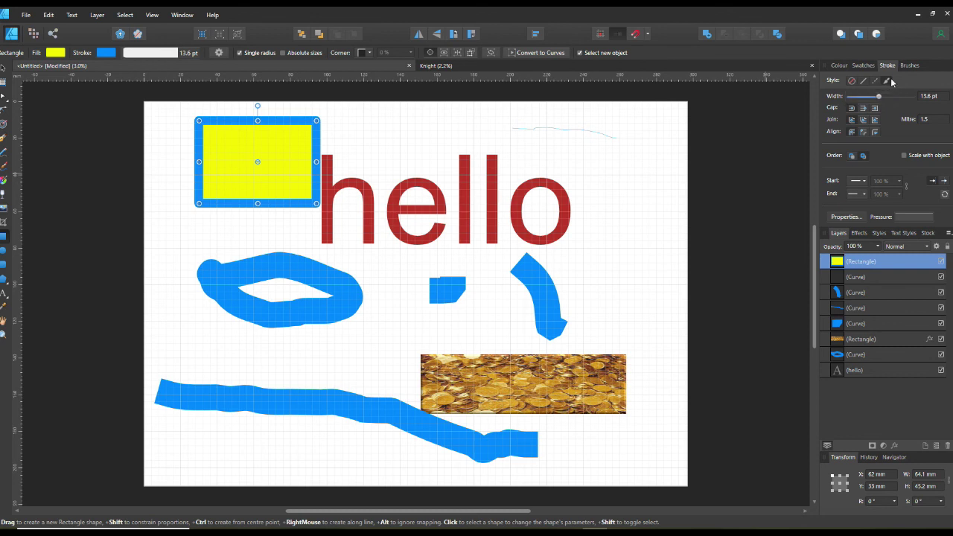
# - Try several Acrylics brushes on the yellow rectangle's outline, ending with Basic Dry Acrylic
pyautogui.click(913, 66)
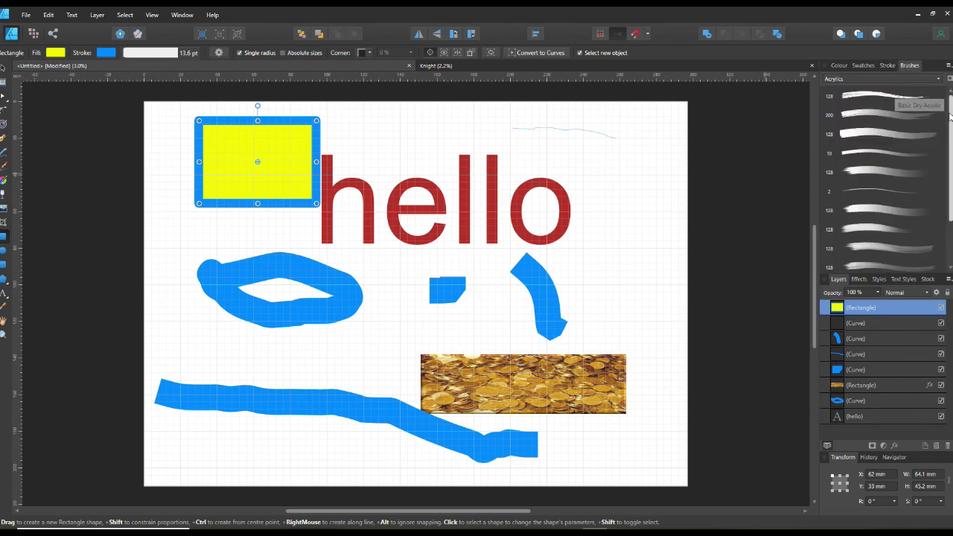
pyautogui.click(864, 226)
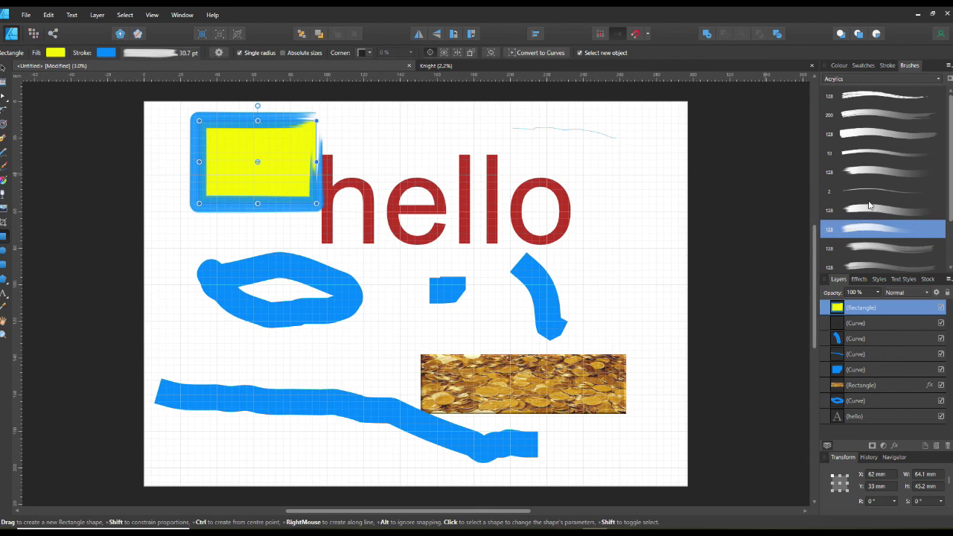
pyautogui.doubleClick(868, 204)
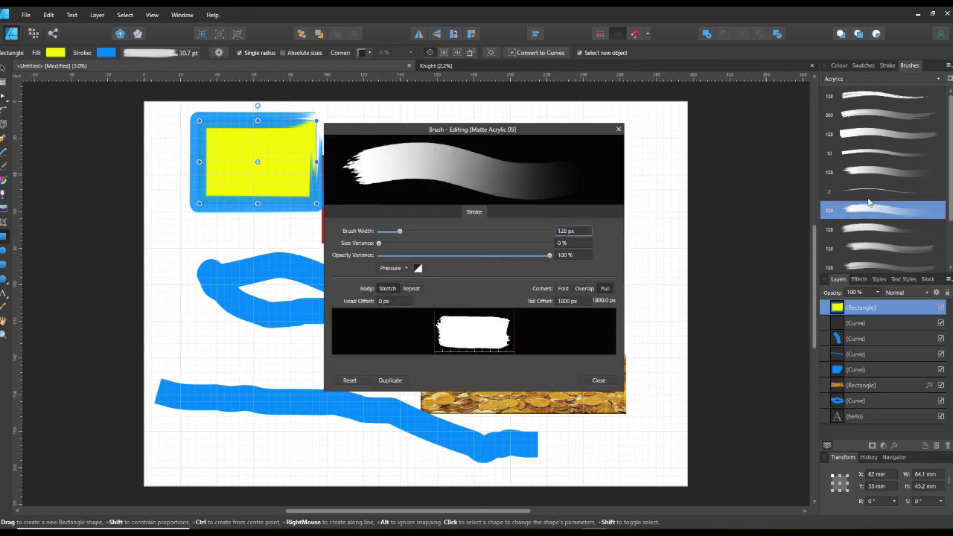
pyautogui.click(618, 129)
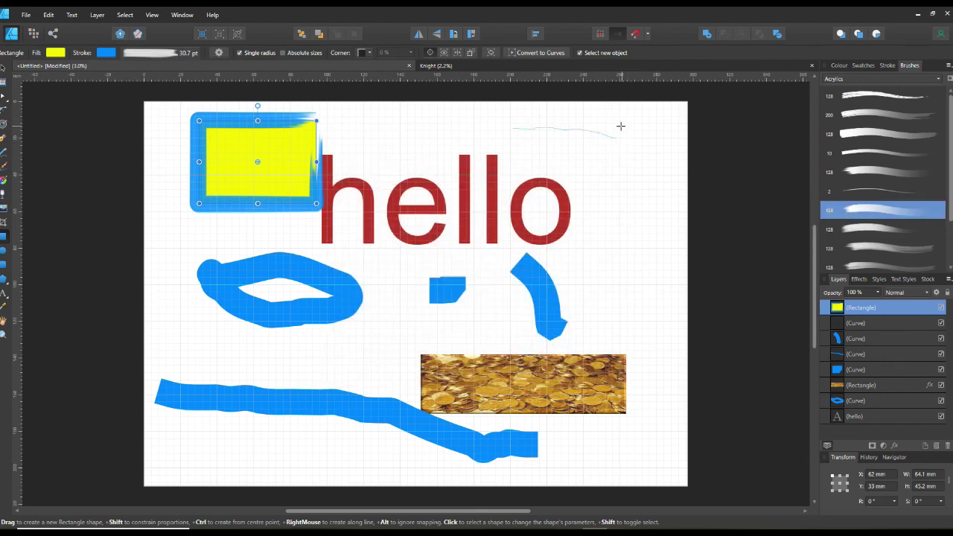
pyautogui.click(871, 173)
pyautogui.click(856, 116)
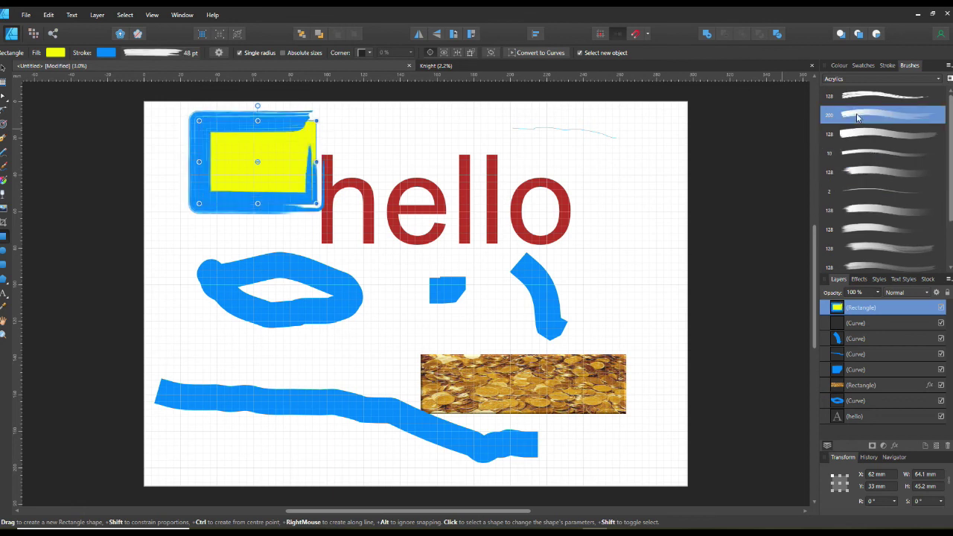
pyautogui.click(859, 95)
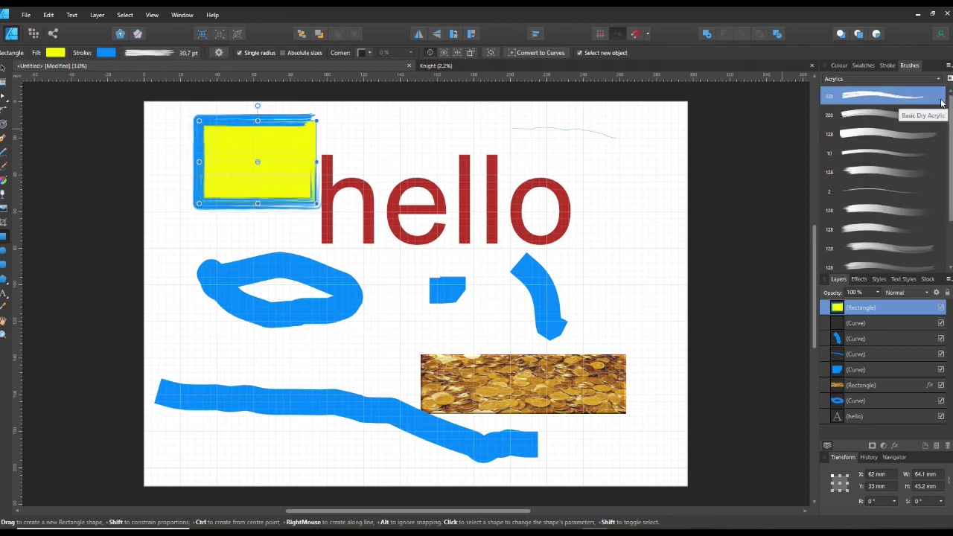
# - Browse the Gouaches brushes, and try two Engraving brushes on the yellow rectangle's outline, keeping the dense cross-textured one
pyautogui.click(939, 79)
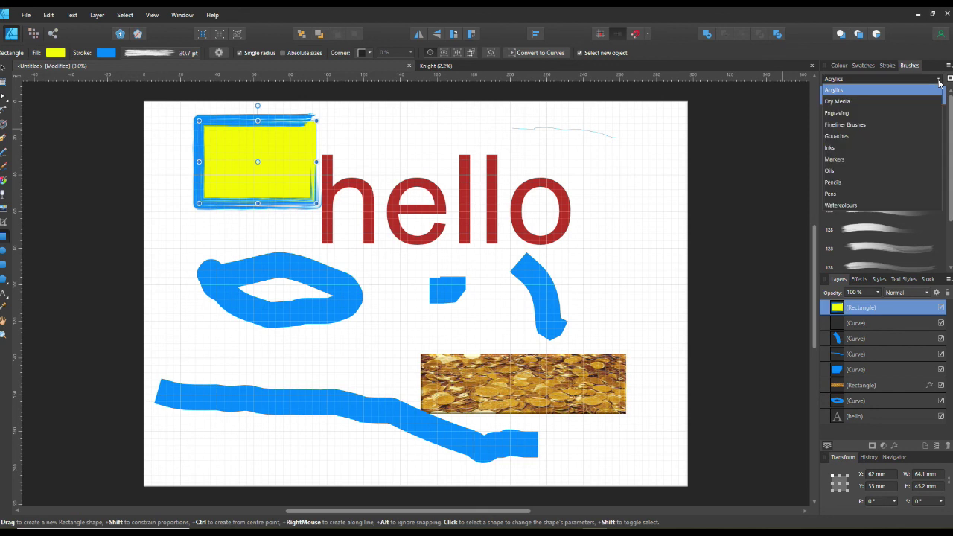
pyautogui.click(847, 138)
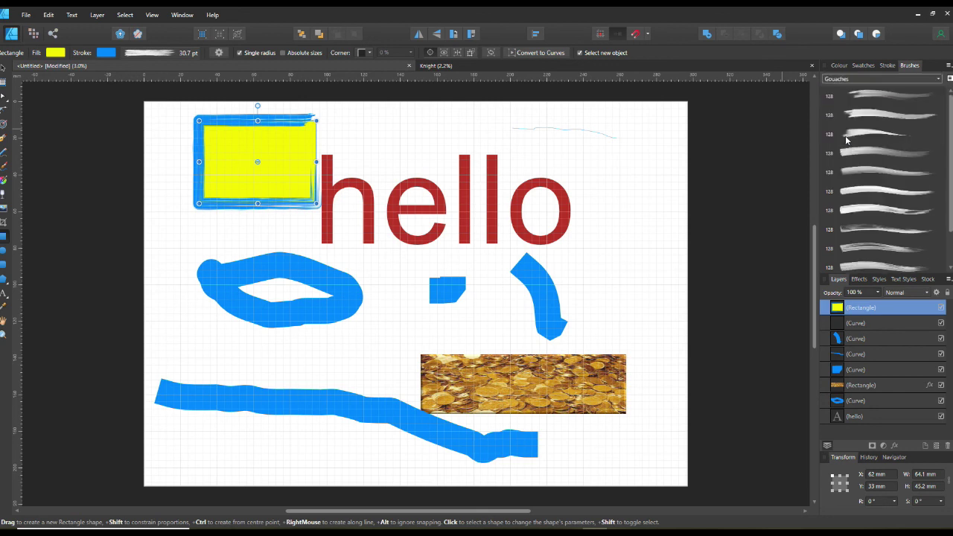
pyautogui.click(940, 79)
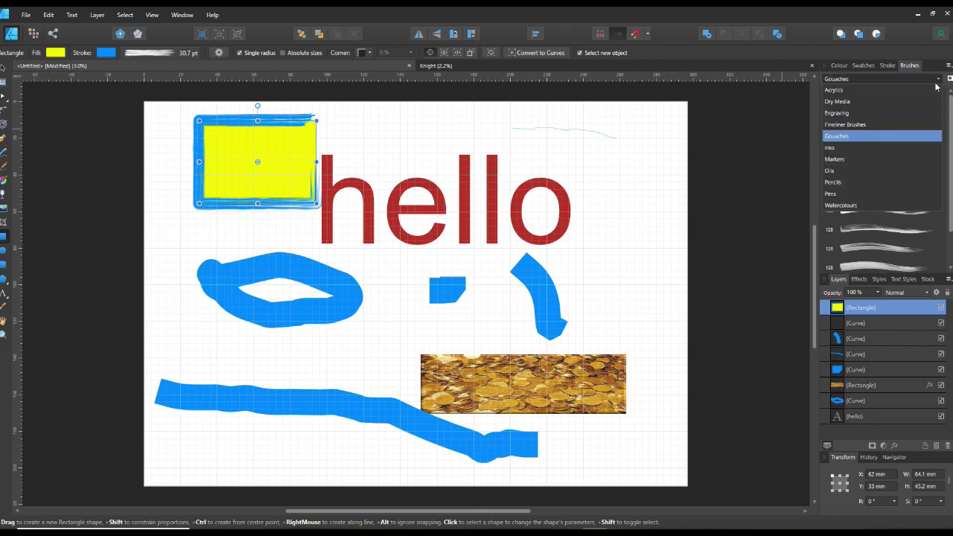
pyautogui.click(847, 114)
pyautogui.click(899, 191)
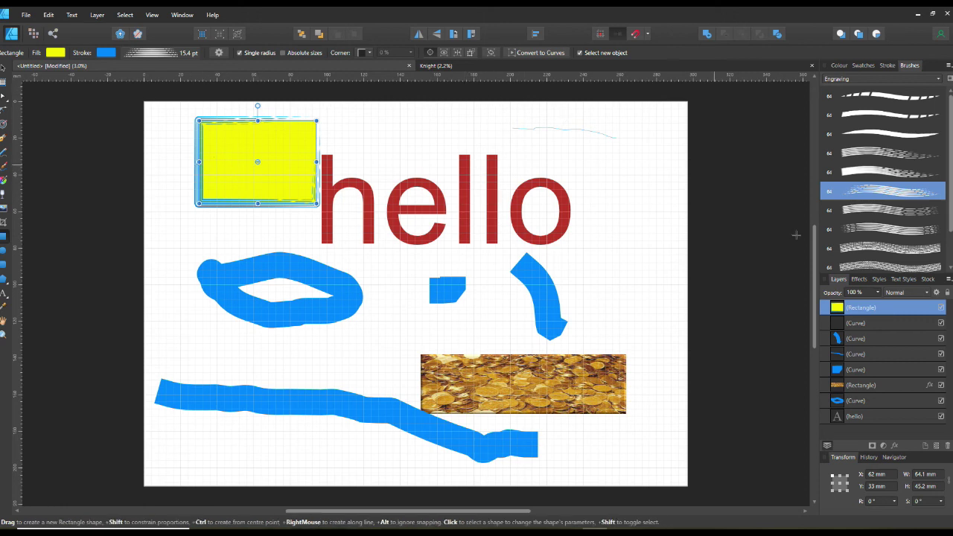
pyautogui.click(866, 245)
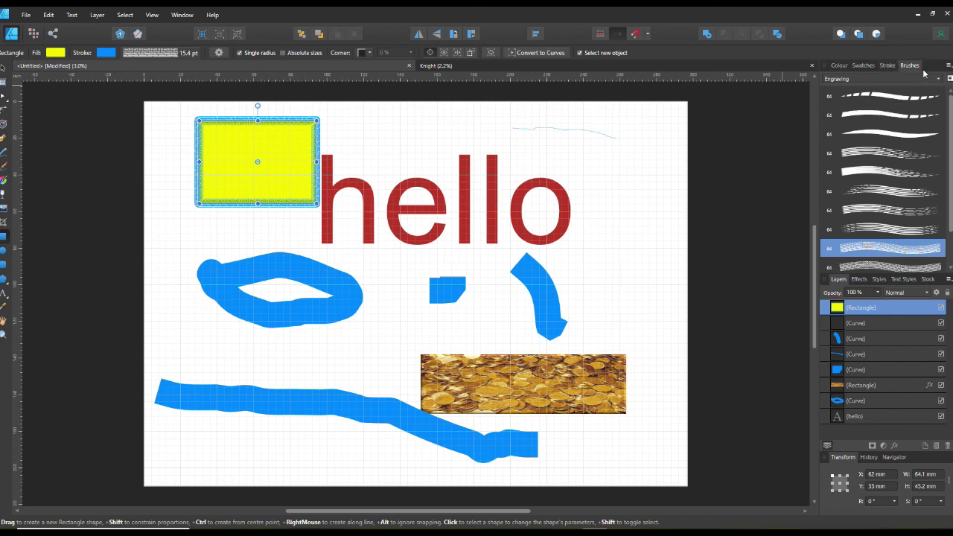
# - Paint a short horizontal line above the hello text and a letter B with inner strokes beside it, using the Engraving brush
pyautogui.click(5, 165)
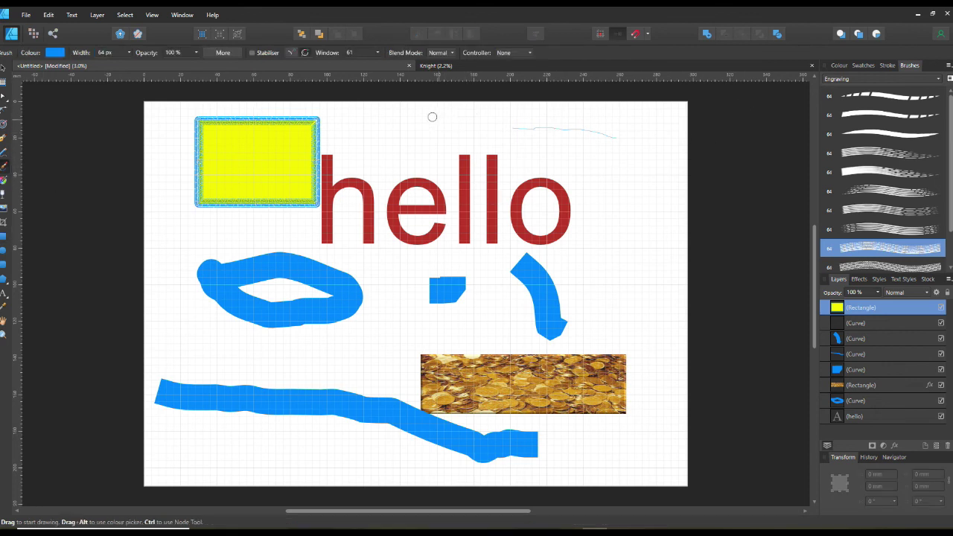
pyautogui.moveTo(400, 124); pyautogui.dragTo(522, 122)
pyautogui.moveTo(602, 154); pyautogui.dragTo(607, 282)
pyautogui.moveTo(608, 162)
pyautogui.mouseDown()
pyautogui.moveTo(663, 166)
pyautogui.moveTo(669, 185)
pyautogui.moveTo(611, 218)
pyautogui.moveTo(646, 226)
pyautogui.moveTo(662, 254)
pyautogui.moveTo(641, 289)
pyautogui.moveTo(605, 278)
pyautogui.mouseUp()
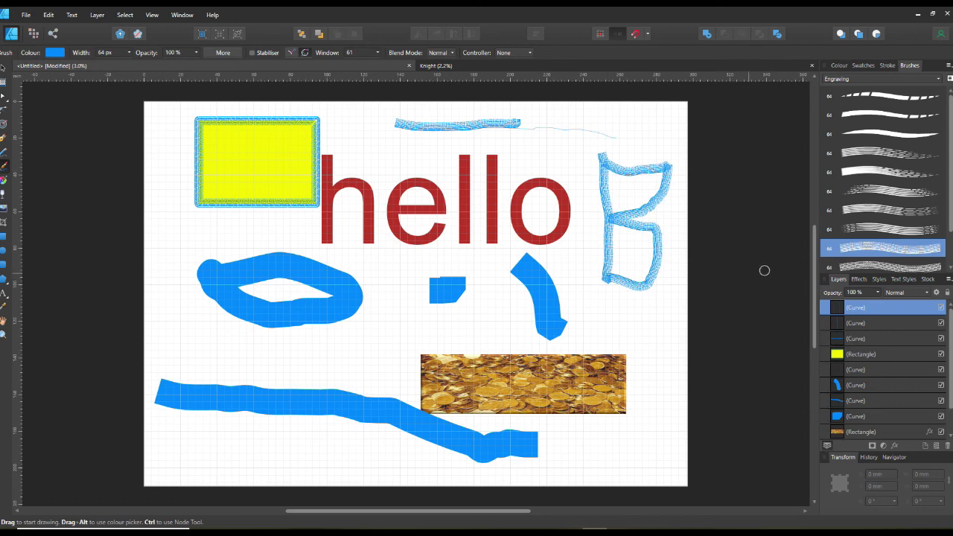
pyautogui.moveTo(609, 164); pyautogui.dragTo(615, 216)
pyautogui.moveTo(638, 167); pyautogui.dragTo(649, 199)
pyautogui.moveTo(628, 233)
pyautogui.mouseDown()
pyautogui.moveTo(616, 233)
pyautogui.moveTo(632, 248)
pyautogui.moveTo(618, 260)
pyautogui.moveTo(660, 261)
pyautogui.mouseUp()
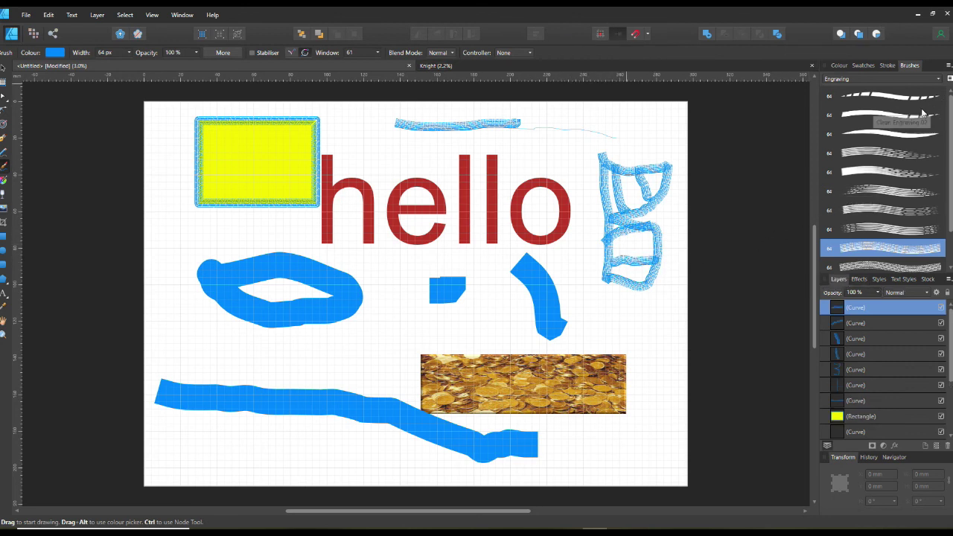
# - Switch the brush collection to Acrylics
pyautogui.click(937, 79)
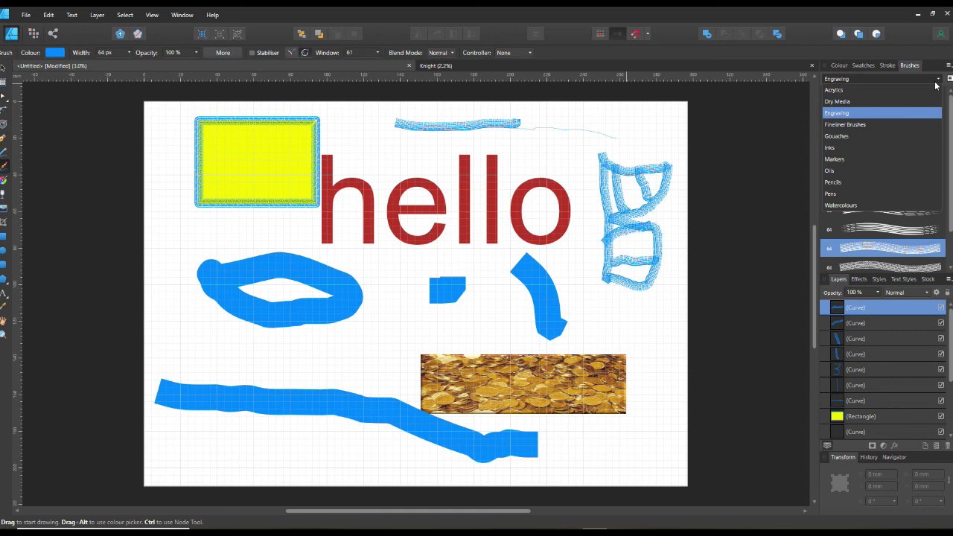
pyautogui.click(842, 90)
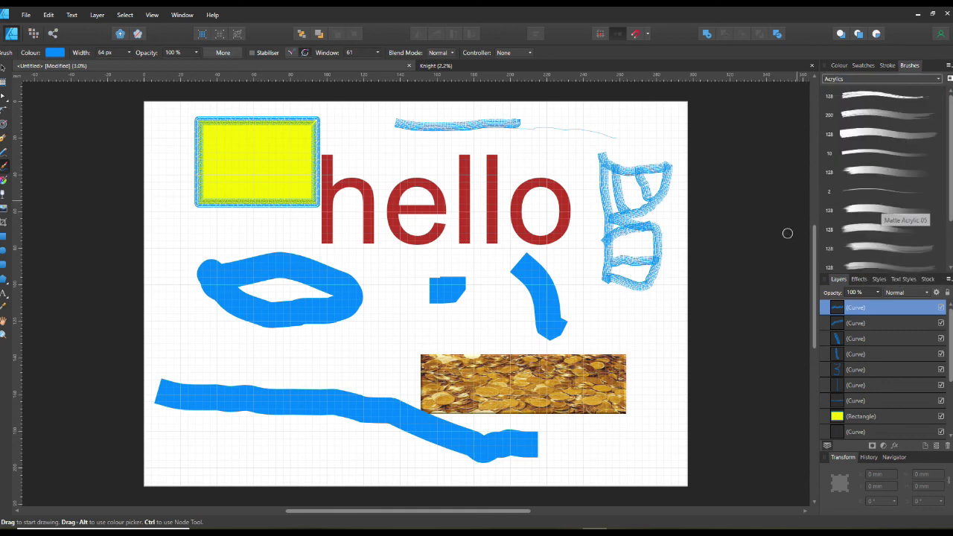